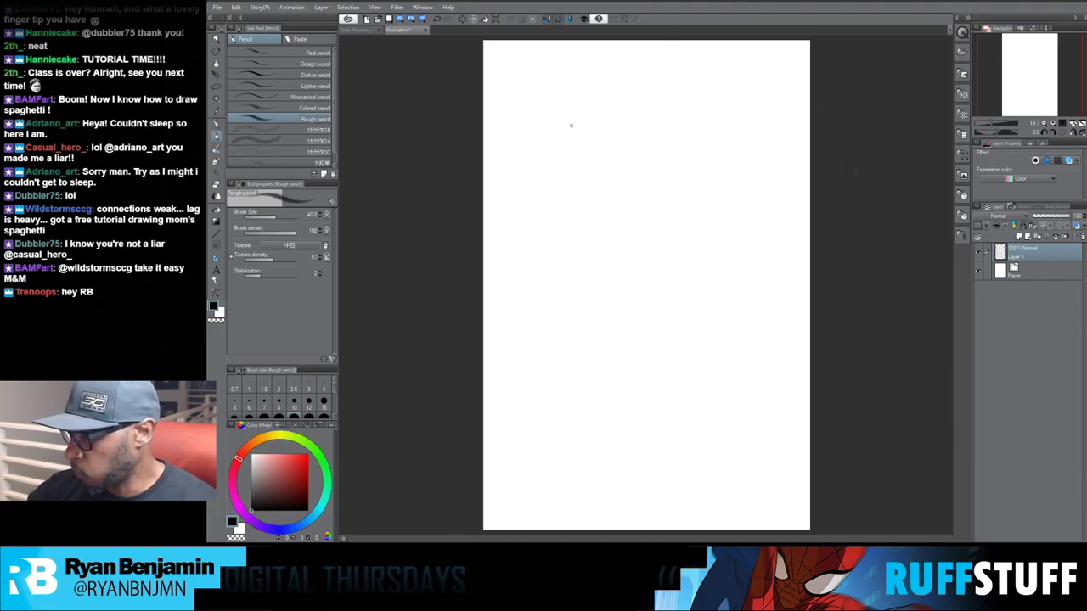
# Sketch a rough blocky Batman head in the page's upper half, with pointed ears, narrow eyes, mask edge, jaw and neck line.
pyautogui.moveTo(564, 117); pyautogui.dragTo(570, 216)
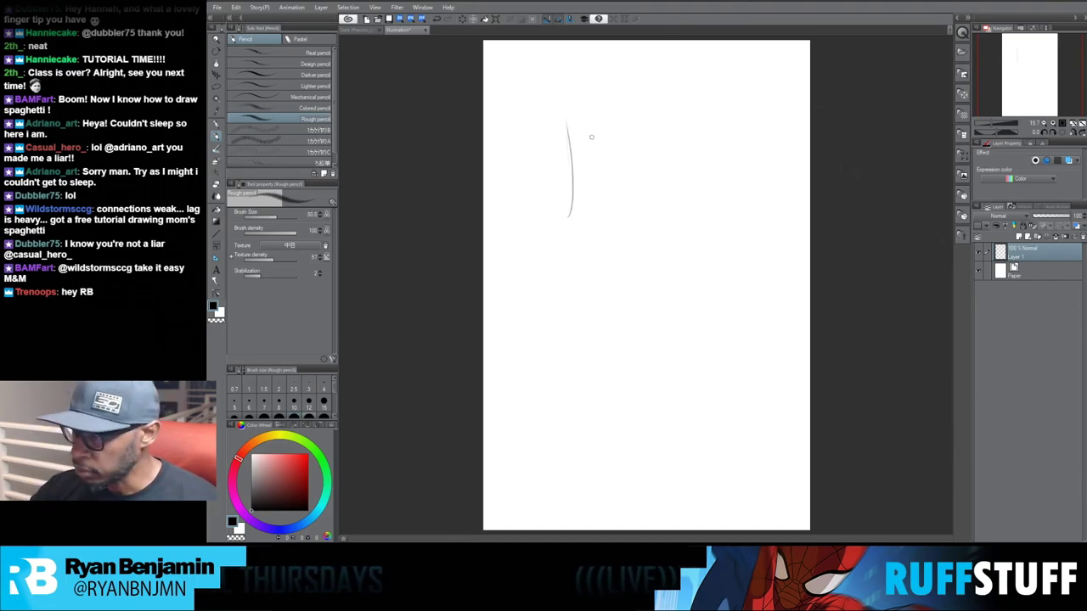
pyautogui.moveTo(567, 127); pyautogui.dragTo(637, 106)
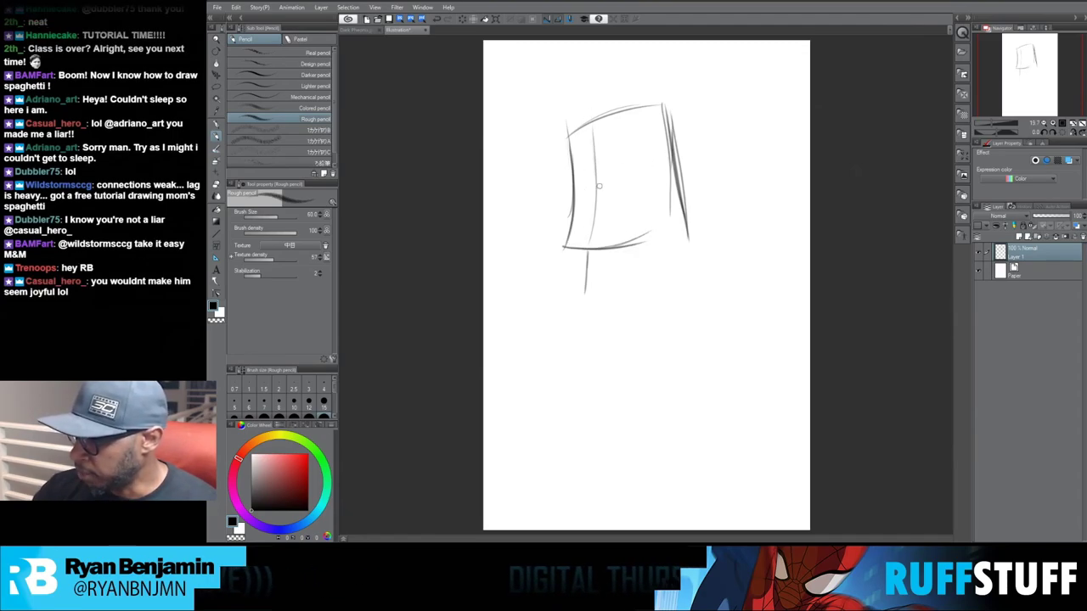
pyautogui.moveTo(567, 189)
pyautogui.mouseDown()
pyautogui.moveTo(656, 171)
pyautogui.moveTo(647, 149)
pyautogui.moveTo(662, 145)
pyautogui.moveTo(585, 168)
pyautogui.moveTo(626, 253)
pyautogui.mouseUp()
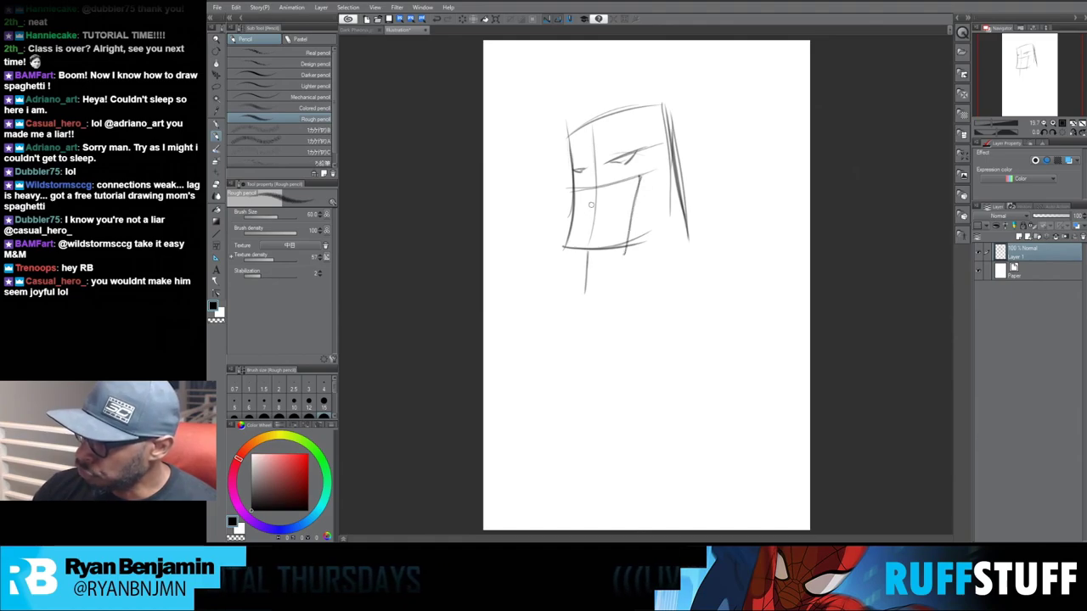
pyautogui.moveTo(584, 206)
pyautogui.mouseDown()
pyautogui.moveTo(609, 204)
pyautogui.moveTo(589, 188)
pyautogui.mouseUp()
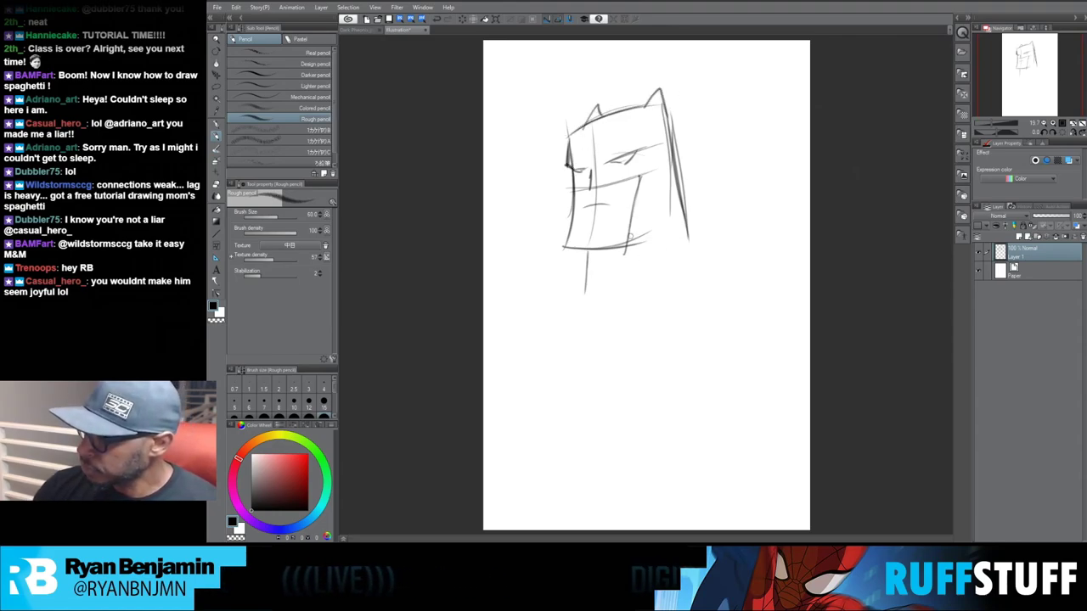
pyautogui.moveTo(588, 244); pyautogui.dragTo(583, 302)
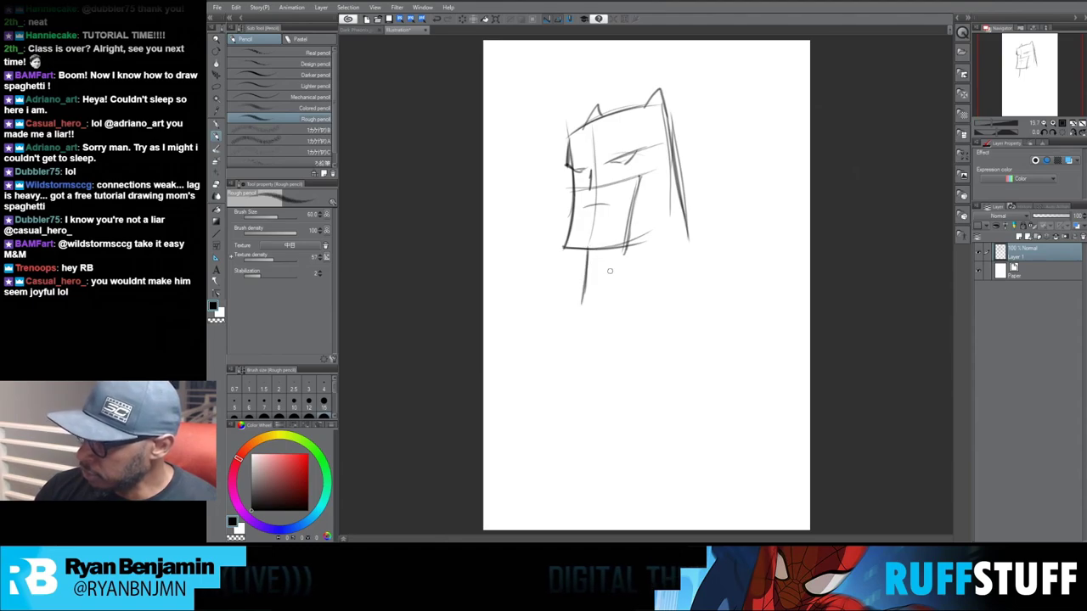
pyautogui.moveTo(677, 185); pyautogui.dragTo(693, 253)
pyautogui.moveTo(676, 141); pyautogui.dragTo(686, 231)
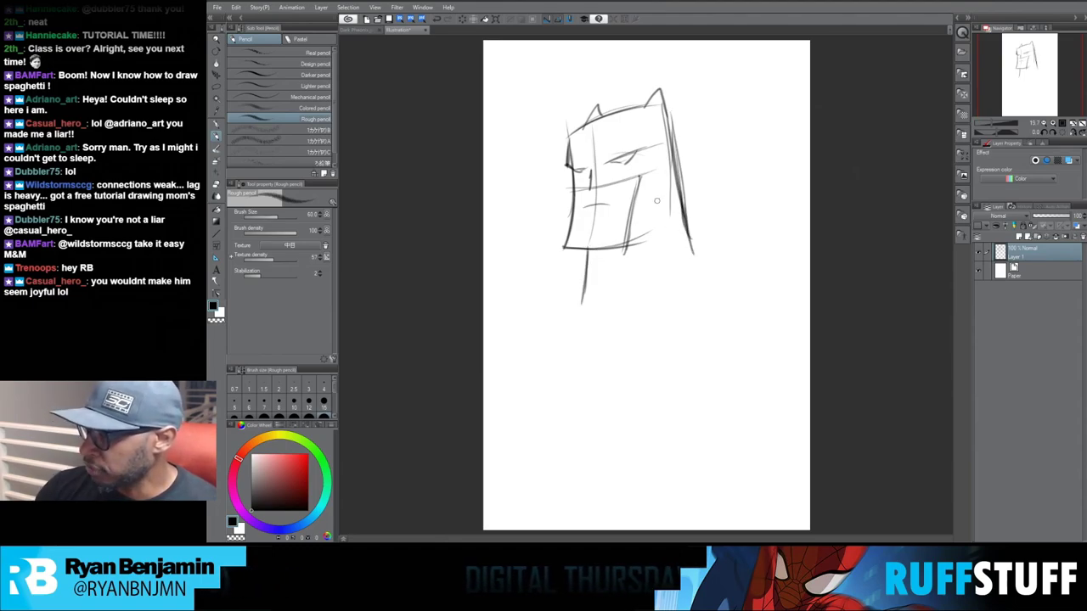
# Tint the sketch layer blue and, on a new layer above, draw an angry face with wide eyes, frowning mouth and square jaw.
pyautogui.click(1068, 160)
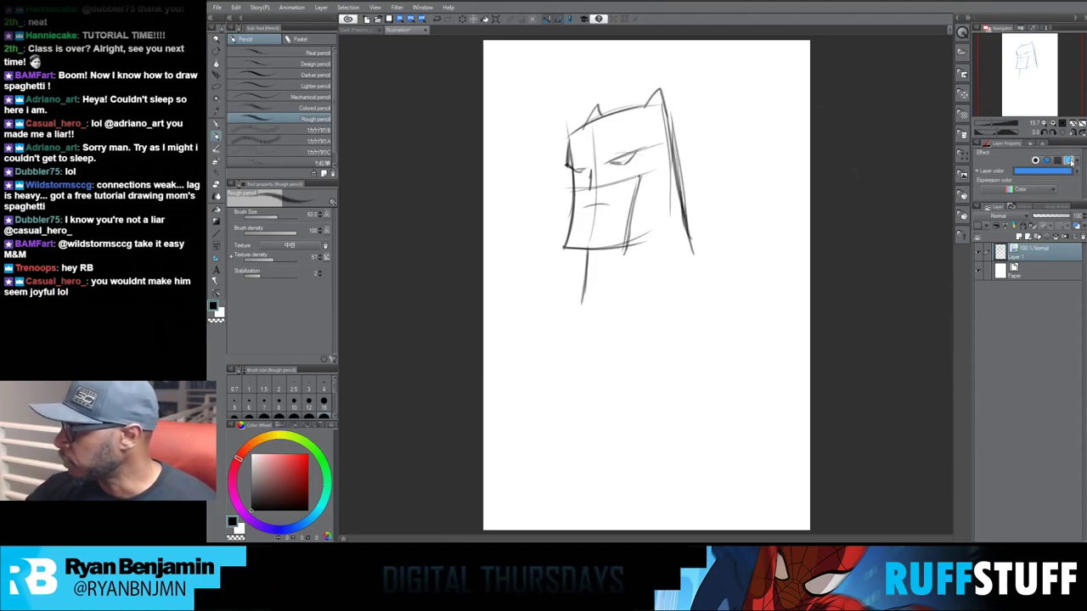
pyautogui.click(1018, 237)
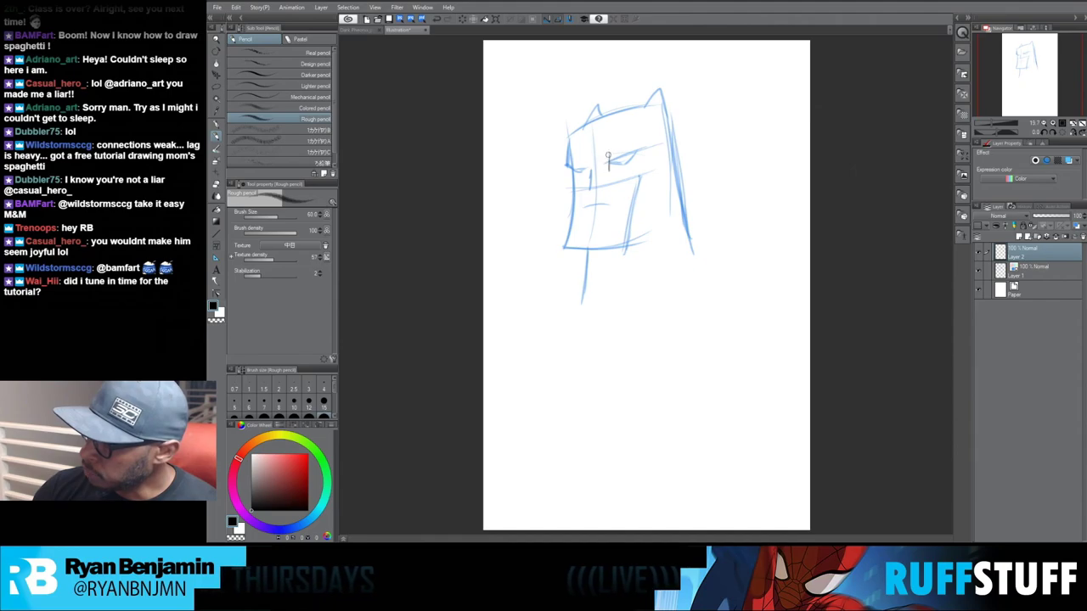
pyautogui.moveTo(608, 161); pyautogui.dragTo(633, 154)
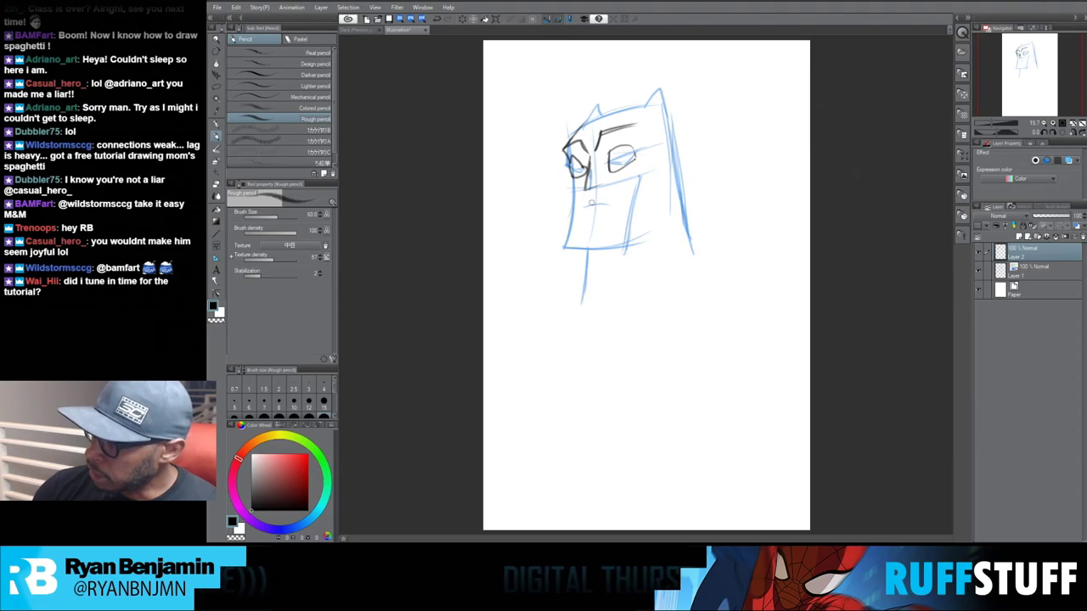
pyautogui.moveTo(575, 220)
pyautogui.mouseDown()
pyautogui.moveTo(618, 216)
pyautogui.moveTo(608, 222)
pyautogui.moveTo(619, 230)
pyautogui.mouseUp()
pyautogui.moveTo(574, 176); pyautogui.dragTo(569, 248)
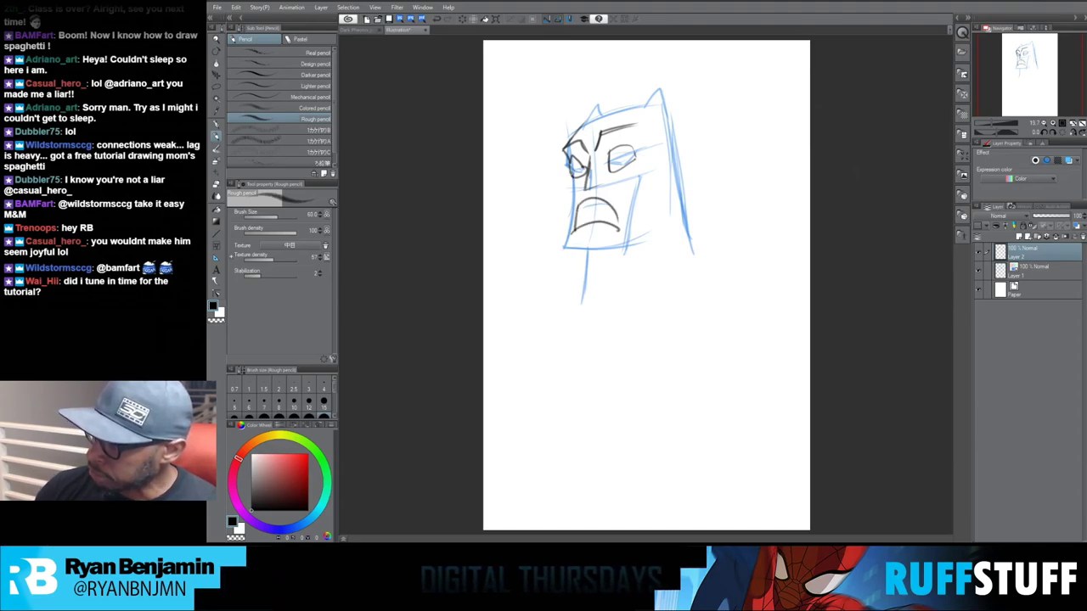
pyautogui.moveTo(636, 185); pyautogui.dragTo(625, 253)
pyautogui.moveTo(571, 219)
pyautogui.mouseDown()
pyautogui.moveTo(567, 258)
pyautogui.moveTo(632, 250)
pyautogui.moveTo(648, 233)
pyautogui.mouseUp()
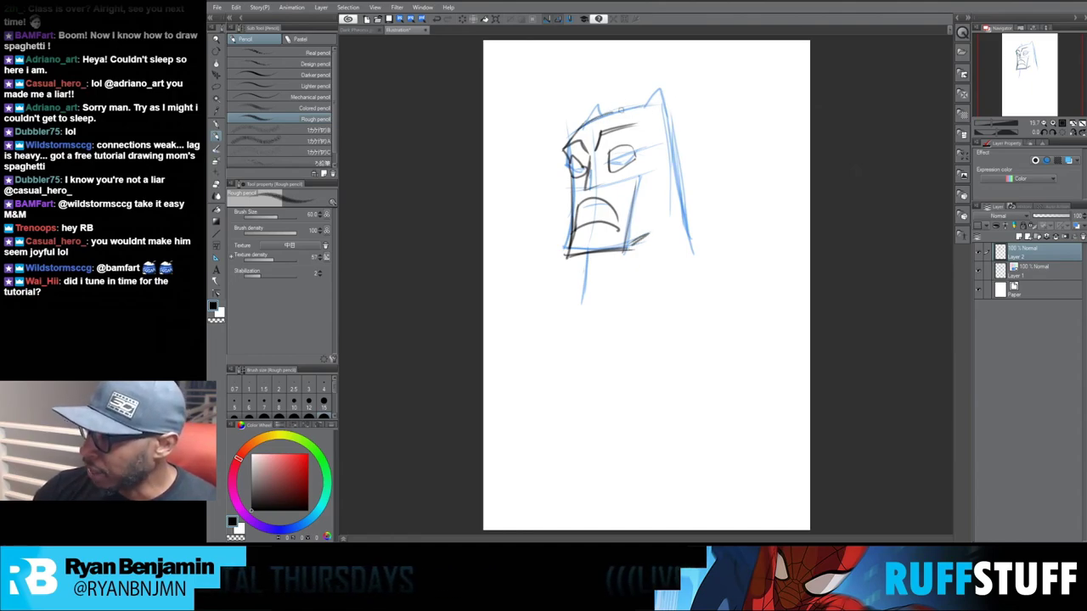
# Draw the frowning head's ears, the cowl's back edge and light neck and shoulder lines.
pyautogui.moveTo(612, 112)
pyautogui.mouseDown()
pyautogui.moveTo(689, 95)
pyautogui.moveTo(675, 123)
pyautogui.mouseUp()
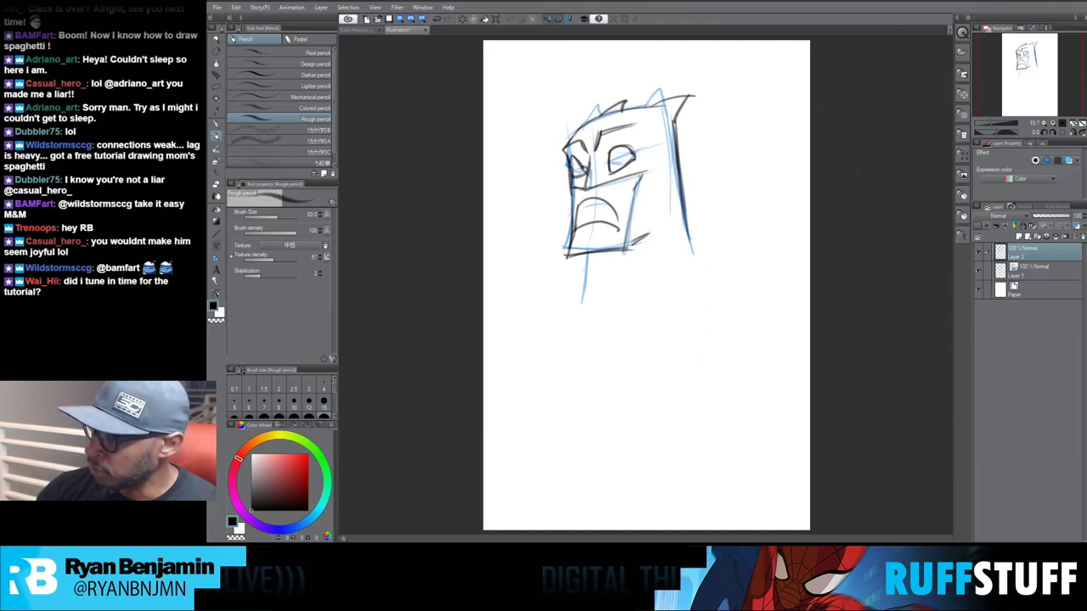
pyautogui.moveTo(626, 248)
pyautogui.mouseDown()
pyautogui.moveTo(660, 230)
pyautogui.moveTo(710, 231)
pyautogui.mouseUp()
pyautogui.moveTo(631, 284); pyautogui.dragTo(659, 261)
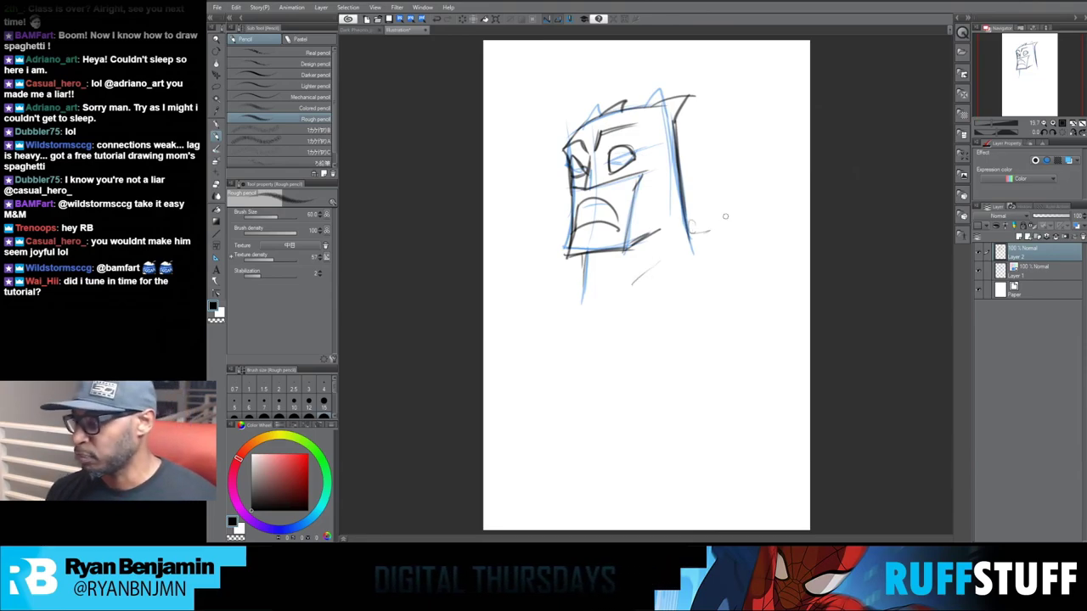
# Compare the black drawing with the blue sketch beneath, and move the frowning head straight down into the empty lower half.
pyautogui.click(979, 252)
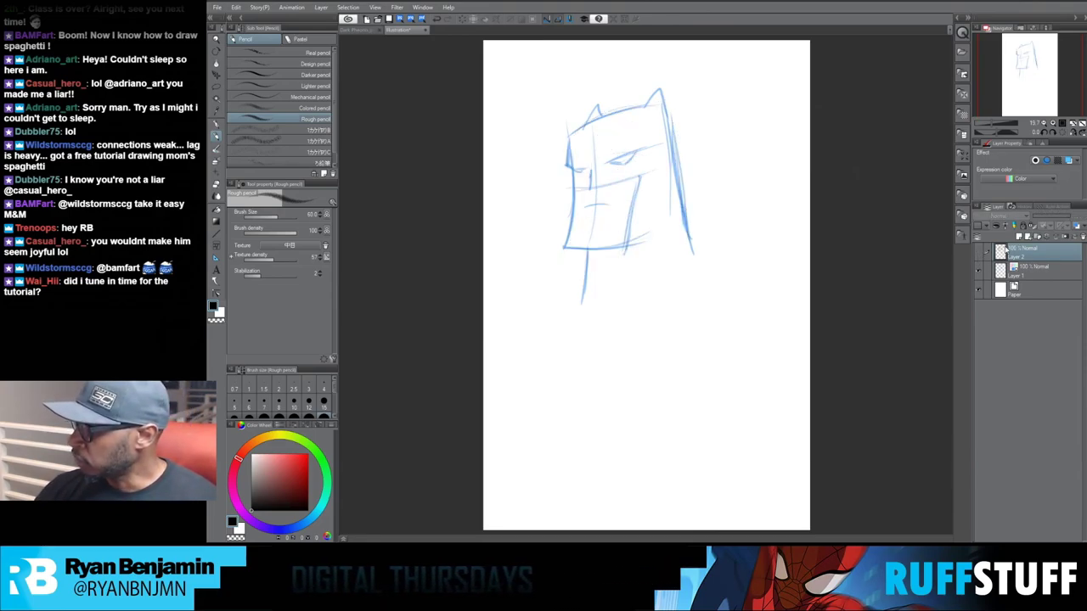
pyautogui.click(1005, 248)
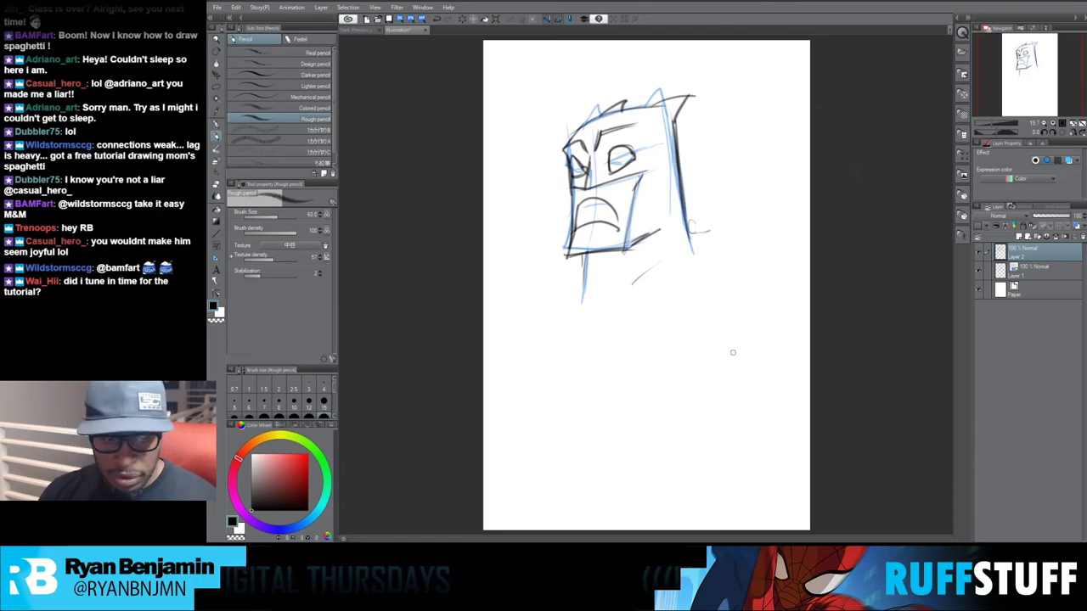
pyautogui.hotkey('ctrl', 't')
pyautogui.moveTo(669, 185); pyautogui.dragTo(672, 398)
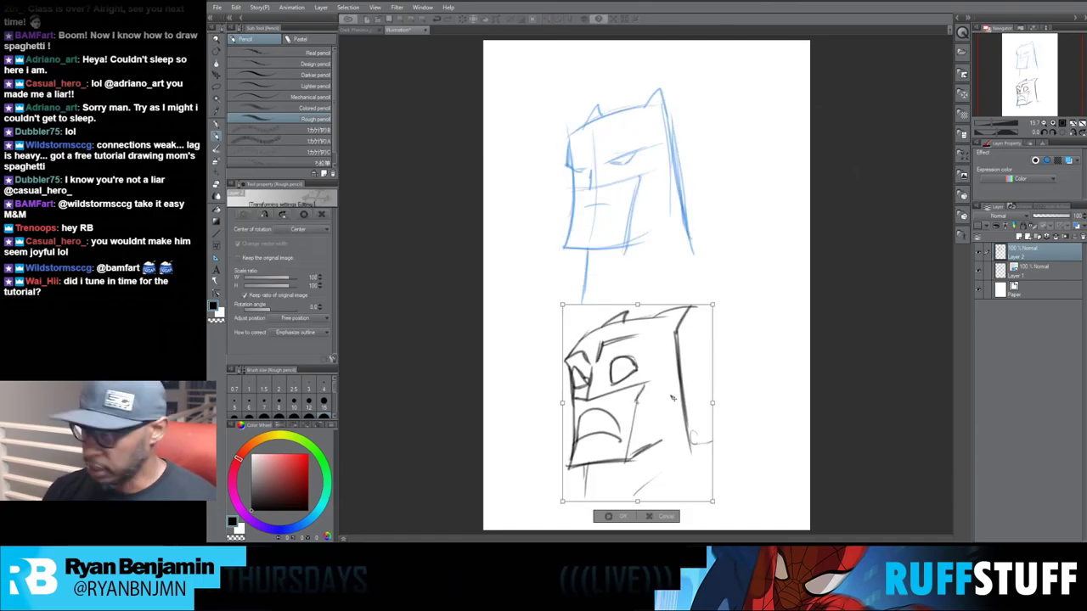
pyautogui.press('Return')
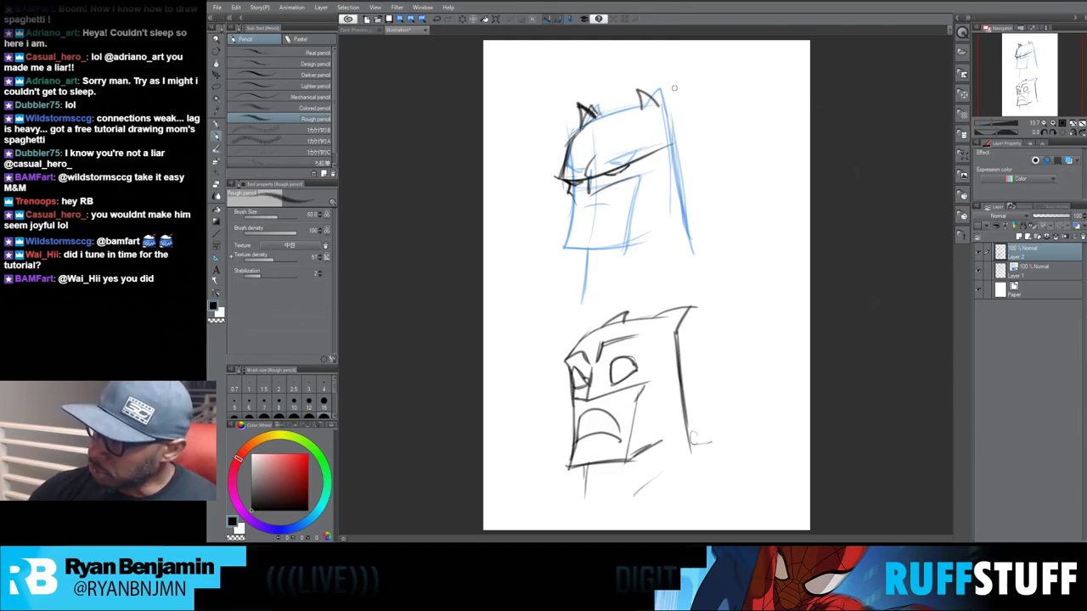
# Draw a laughing version over the blue sketch, with a pointed far ear, wide-open toothy mouth, long jaw and cowl back edge.
pyautogui.moveTo(640, 108); pyautogui.dragTo(637, 91)
pyautogui.moveTo(637, 91); pyautogui.dragTo(674, 127)
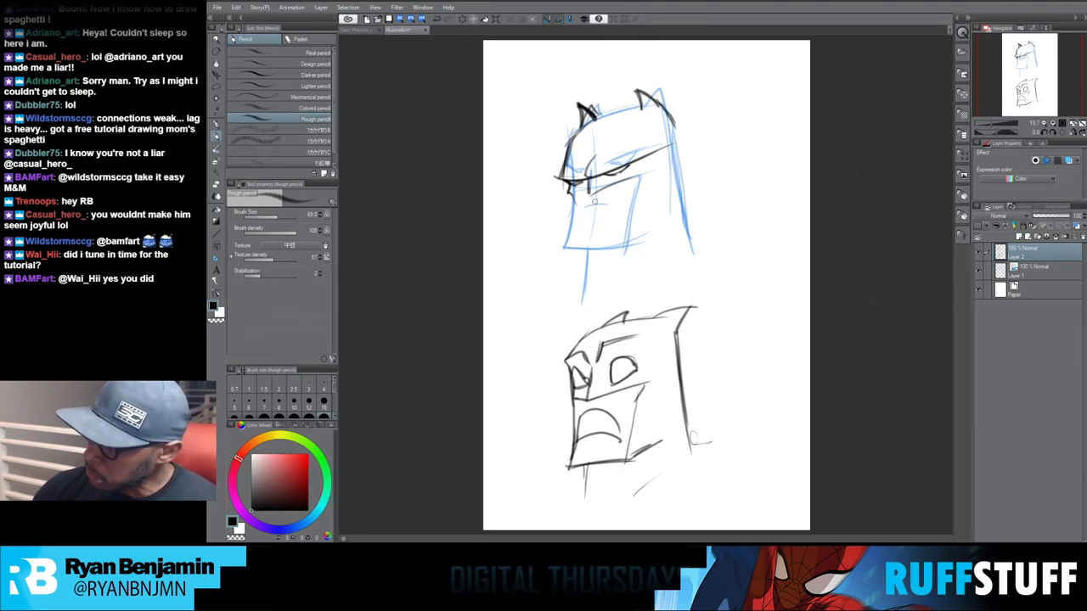
pyautogui.moveTo(577, 189)
pyautogui.mouseDown()
pyautogui.moveTo(630, 193)
pyautogui.moveTo(627, 219)
pyautogui.moveTo(582, 223)
pyautogui.moveTo(632, 197)
pyautogui.moveTo(598, 204)
pyautogui.moveTo(582, 243)
pyautogui.moveTo(612, 262)
pyautogui.moveTo(577, 285)
pyautogui.moveTo(634, 265)
pyautogui.mouseUp()
pyautogui.moveTo(632, 238); pyautogui.dragTo(633, 260)
pyautogui.moveTo(632, 202); pyautogui.dragTo(630, 262)
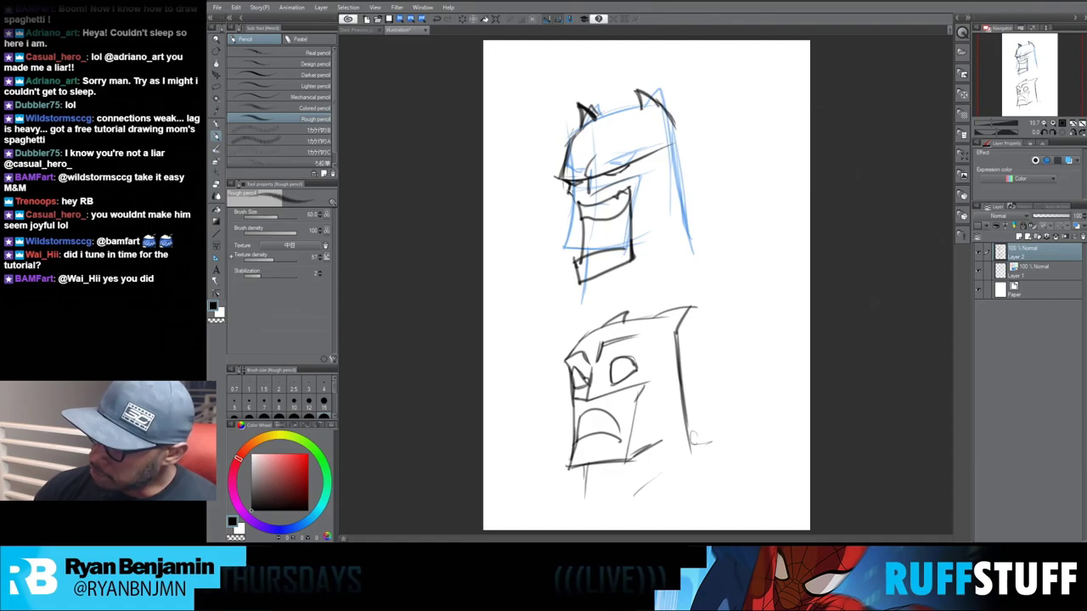
pyautogui.moveTo(576, 188); pyautogui.dragTo(574, 245)
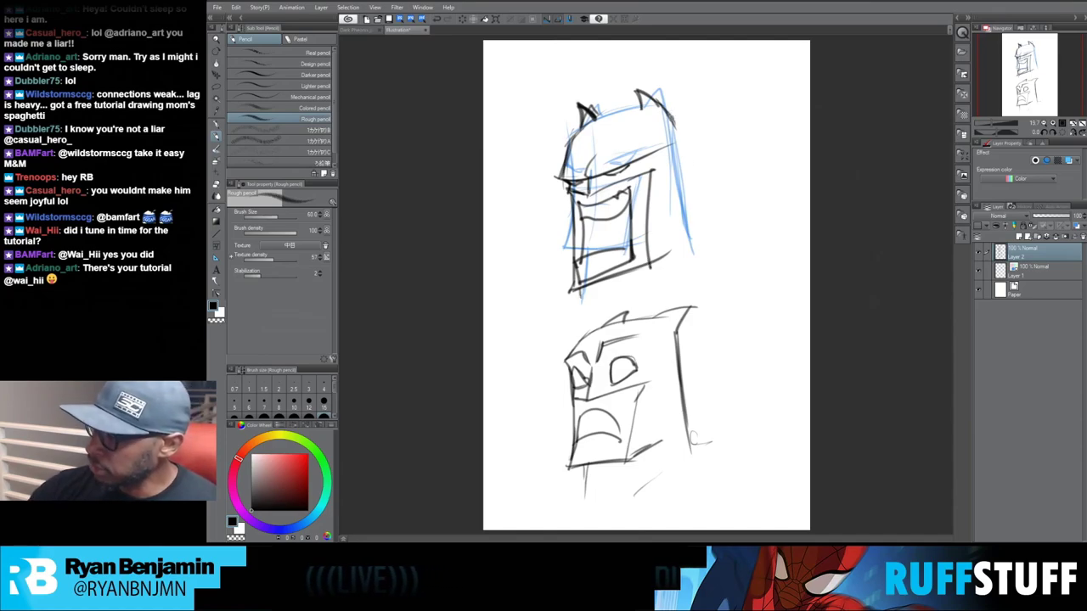
pyautogui.moveTo(669, 117); pyautogui.dragTo(692, 222)
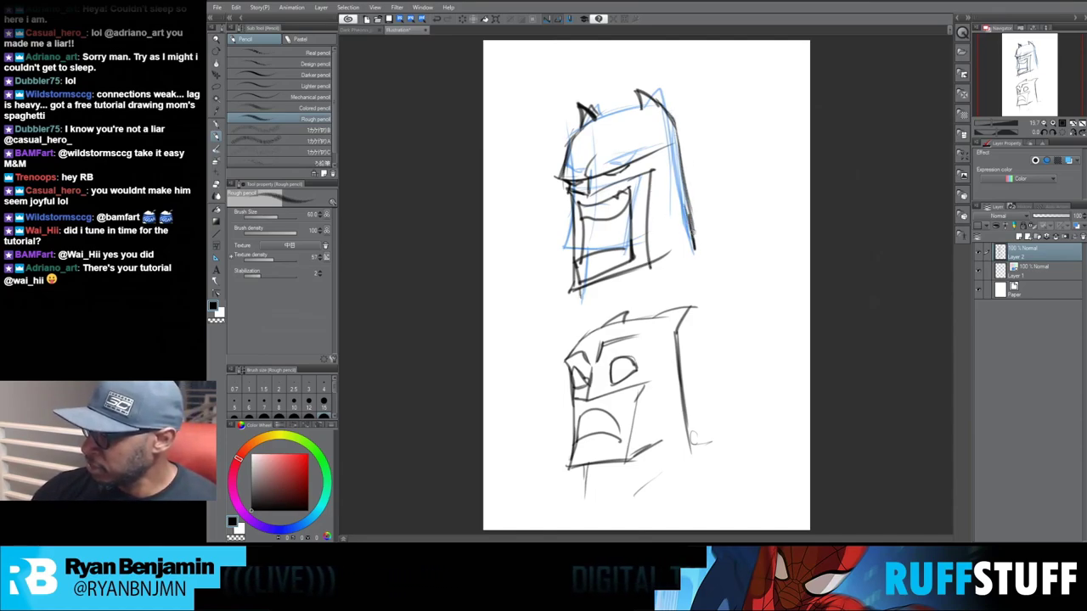
# Hide the blue sketch layer and complete the laughing head with the cowl's top line, a tongue and a firmer chin.
pyautogui.click(978, 270)
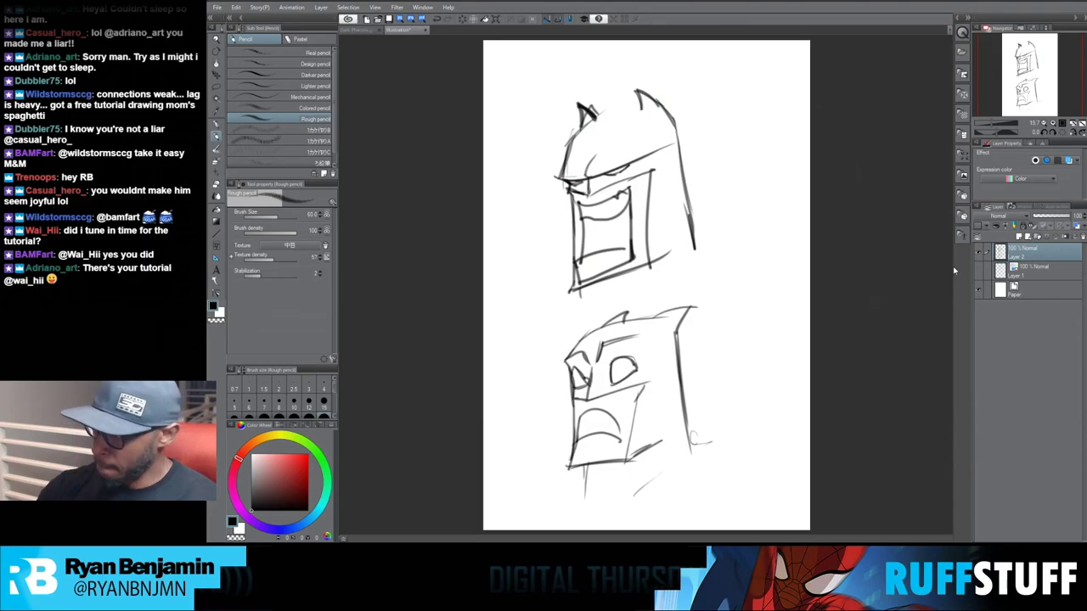
pyautogui.moveTo(593, 120); pyautogui.dragTo(644, 103)
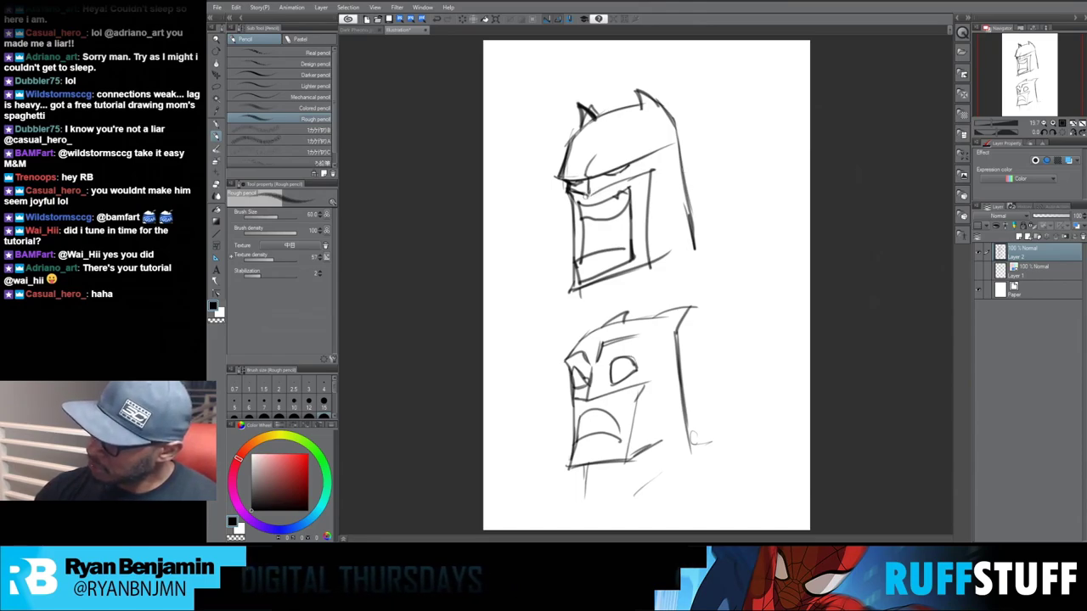
pyautogui.moveTo(639, 178); pyautogui.dragTo(621, 243)
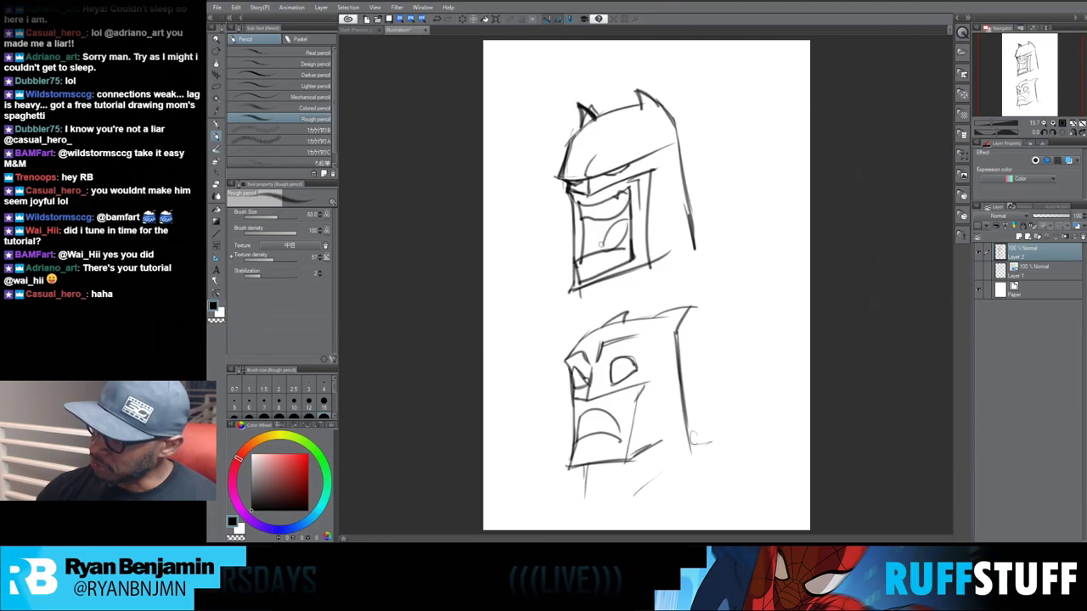
pyautogui.moveTo(592, 276); pyautogui.dragTo(625, 264)
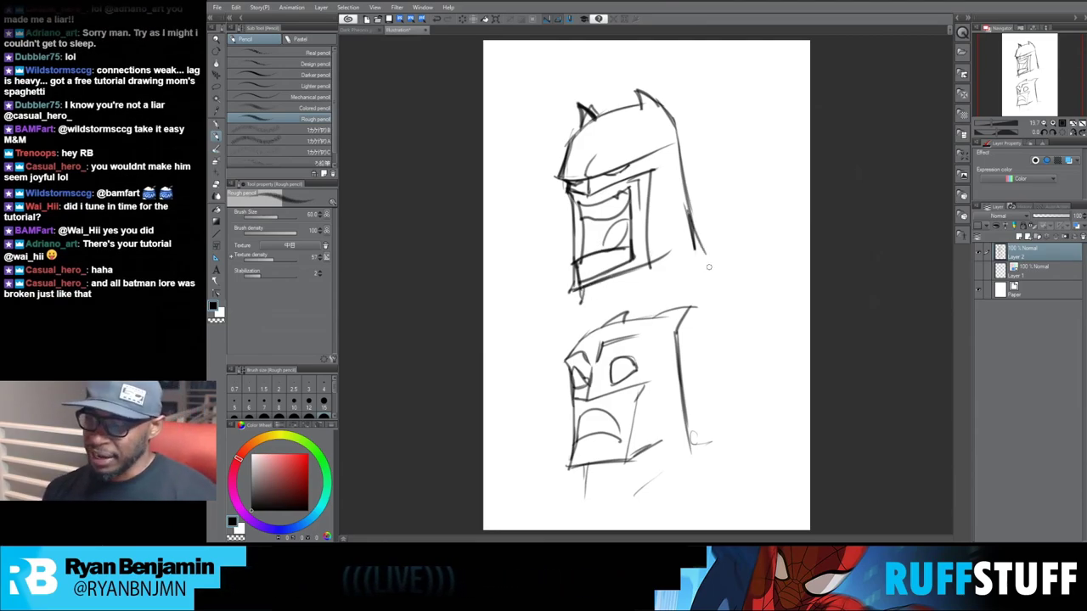
# Hide the layer holding both cartoon heads and add a new layer with the blue layer color effect.
pyautogui.click(983, 253)
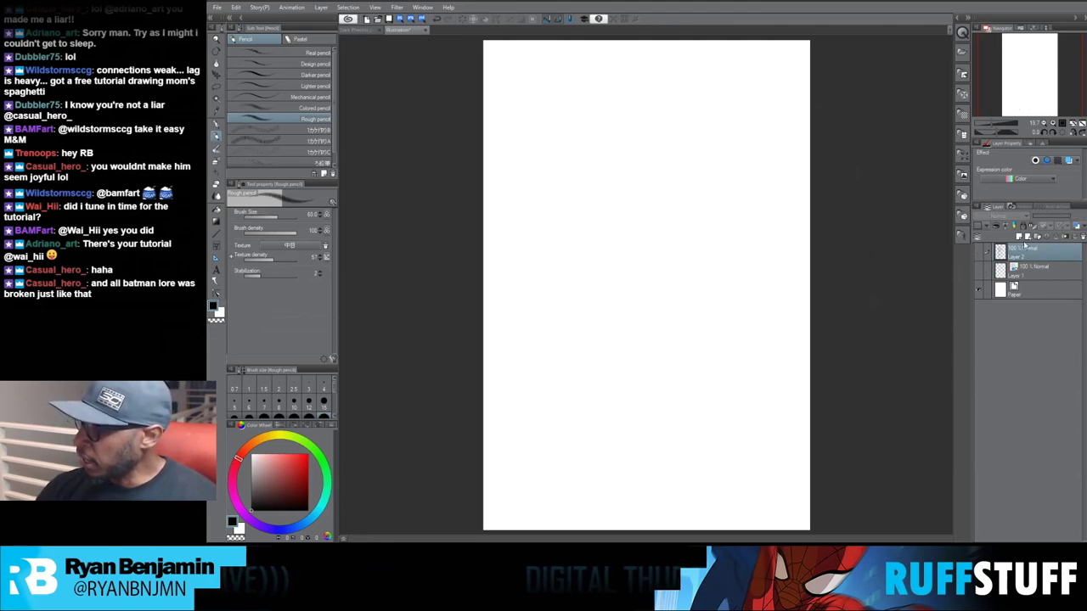
pyautogui.click(1077, 227)
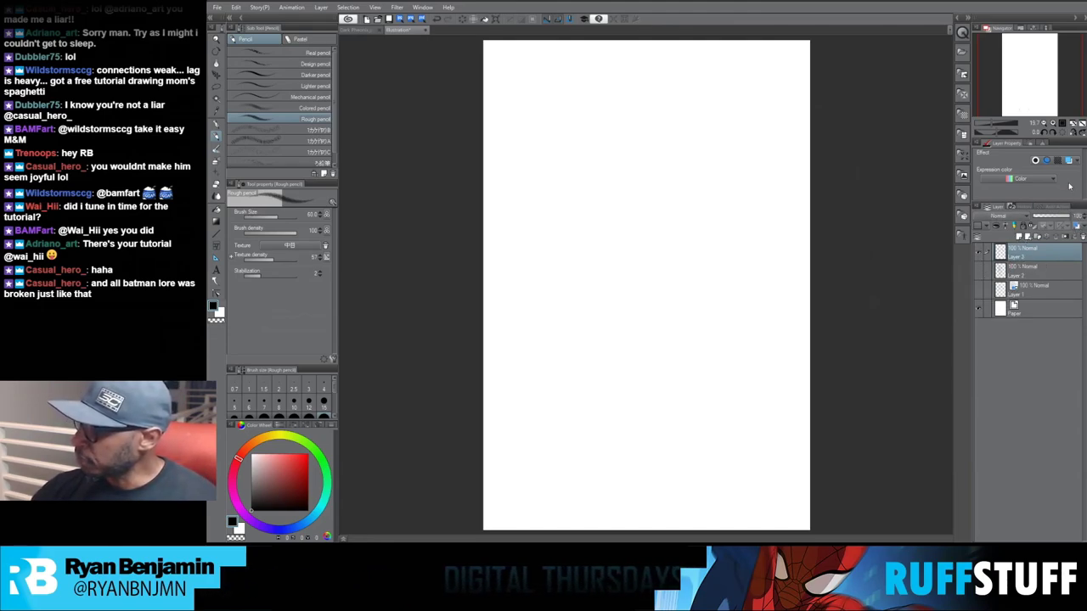
pyautogui.click(1077, 226)
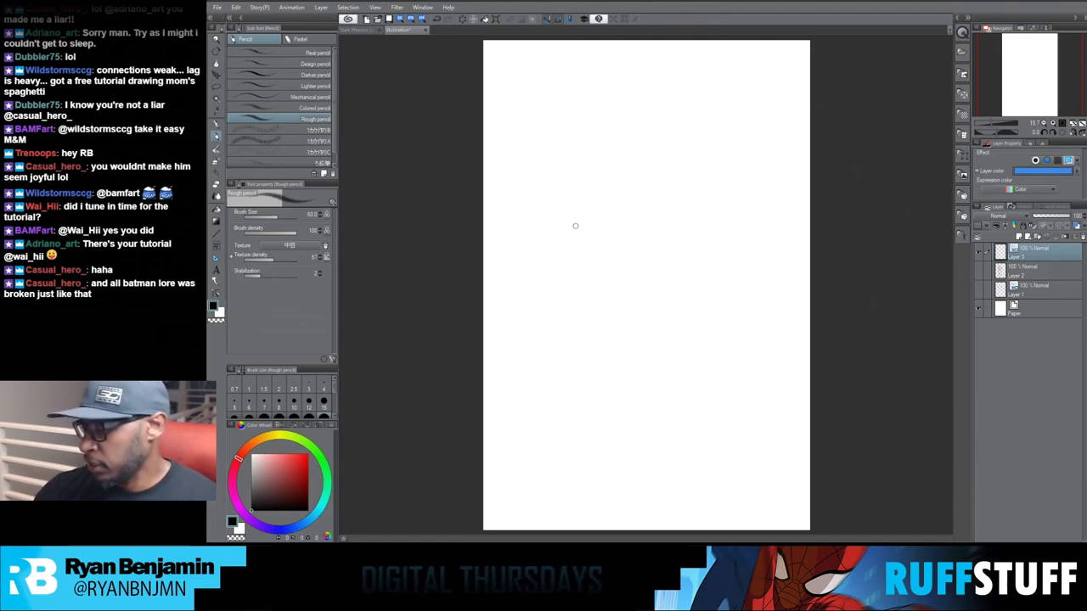
# Rough in a larger, more realistic Batman head in the page's middle, starting with the skull curve, forehead, brow line and eyes.
pyautogui.moveTo(586, 197)
pyautogui.mouseDown()
pyautogui.moveTo(660, 160)
pyautogui.moveTo(580, 216)
pyautogui.mouseUp()
pyautogui.moveTo(686, 160); pyautogui.dragTo(631, 165)
pyautogui.moveTo(588, 190); pyautogui.dragTo(583, 258)
pyautogui.moveTo(686, 159); pyautogui.dragTo(576, 253)
pyautogui.moveTo(668, 199); pyautogui.dragTo(668, 205)
pyautogui.moveTo(581, 237)
pyautogui.mouseDown()
pyautogui.moveTo(644, 235)
pyautogui.moveTo(592, 241)
pyautogui.moveTo(641, 227)
pyautogui.moveTo(618, 236)
pyautogui.moveTo(652, 229)
pyautogui.mouseUp()
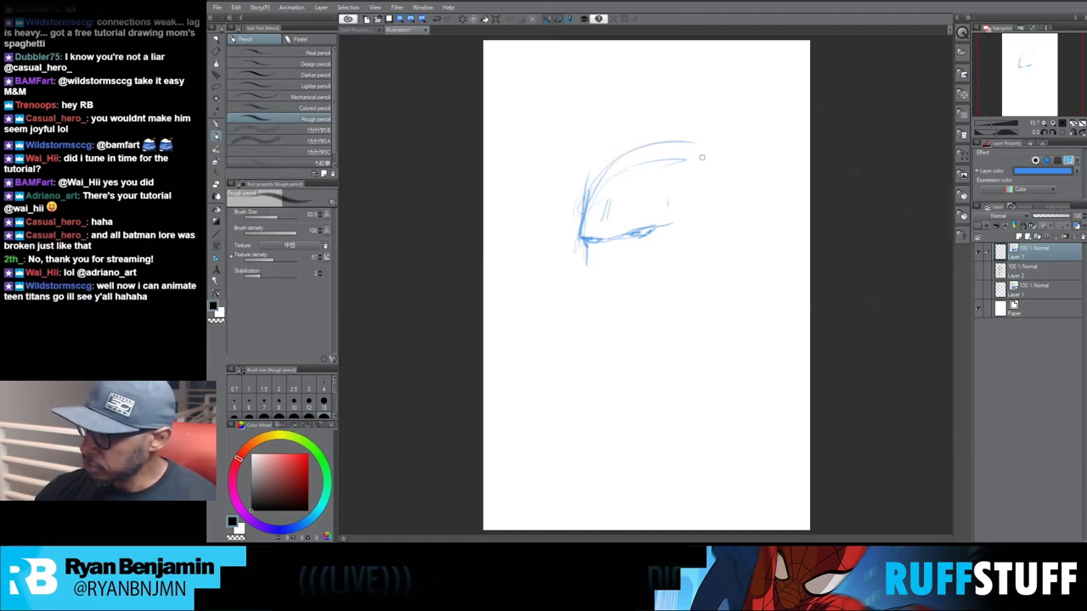
# Sketch the mask's lower edge across the cheek, the squared jaw and the back edge of the cowl.
pyautogui.moveTo(594, 269); pyautogui.dragTo(698, 245)
pyautogui.moveTo(590, 278)
pyautogui.mouseDown()
pyautogui.moveTo(680, 323)
pyautogui.moveTo(706, 256)
pyautogui.mouseUp()
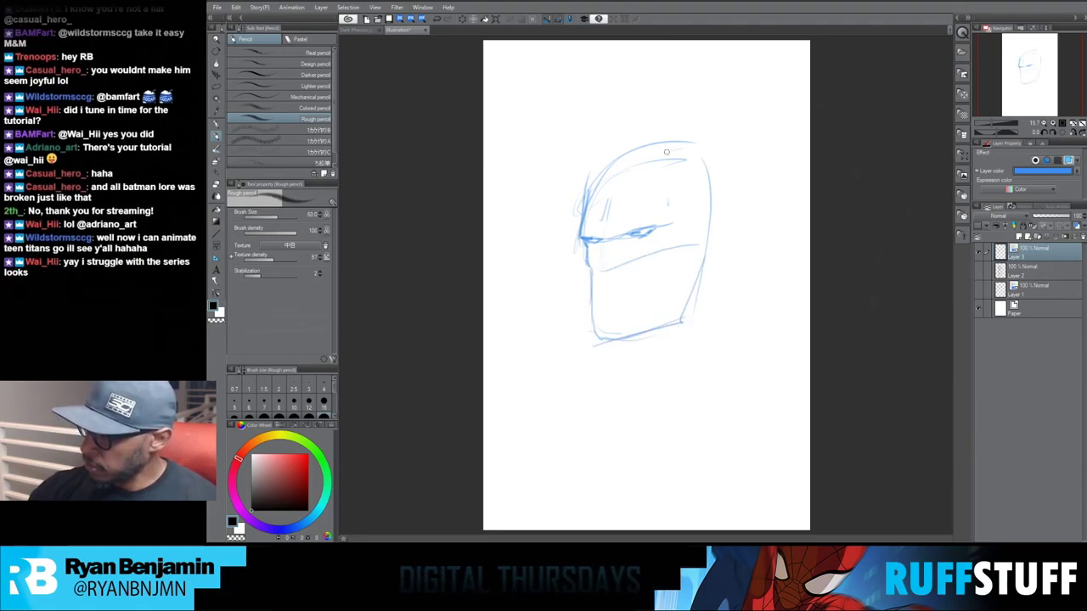
pyautogui.moveTo(664, 156)
pyautogui.mouseDown()
pyautogui.moveTo(720, 151)
pyautogui.moveTo(729, 249)
pyautogui.mouseUp()
pyautogui.moveTo(723, 156); pyautogui.dragTo(735, 302)
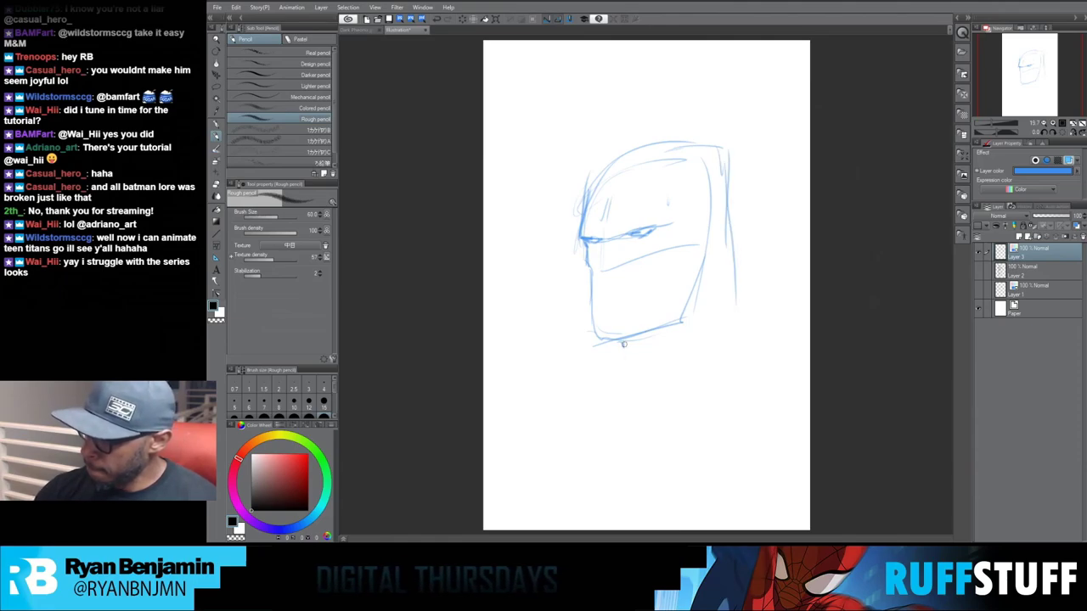
# Sketch the neck below the jaw and extend the back of the cowl down toward the shoulder.
pyautogui.moveTo(624, 342); pyautogui.dragTo(645, 371)
pyautogui.moveTo(726, 182); pyautogui.dragTo(762, 327)
pyautogui.moveTo(708, 311); pyautogui.dragTo(682, 367)
pyautogui.moveTo(625, 347); pyautogui.dragTo(649, 351)
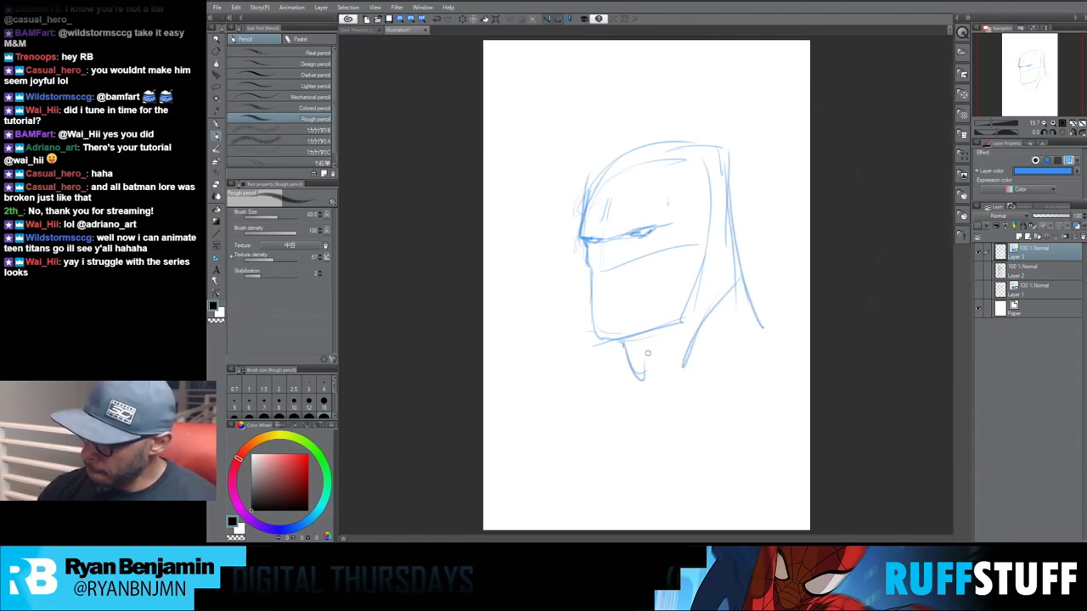
# Add the nose, cheek opening of the mask, stern mouth and pointed ears, and sharpen the near eye.
pyautogui.moveTo(585, 268)
pyautogui.mouseDown()
pyautogui.moveTo(657, 249)
pyautogui.moveTo(599, 244)
pyautogui.mouseUp()
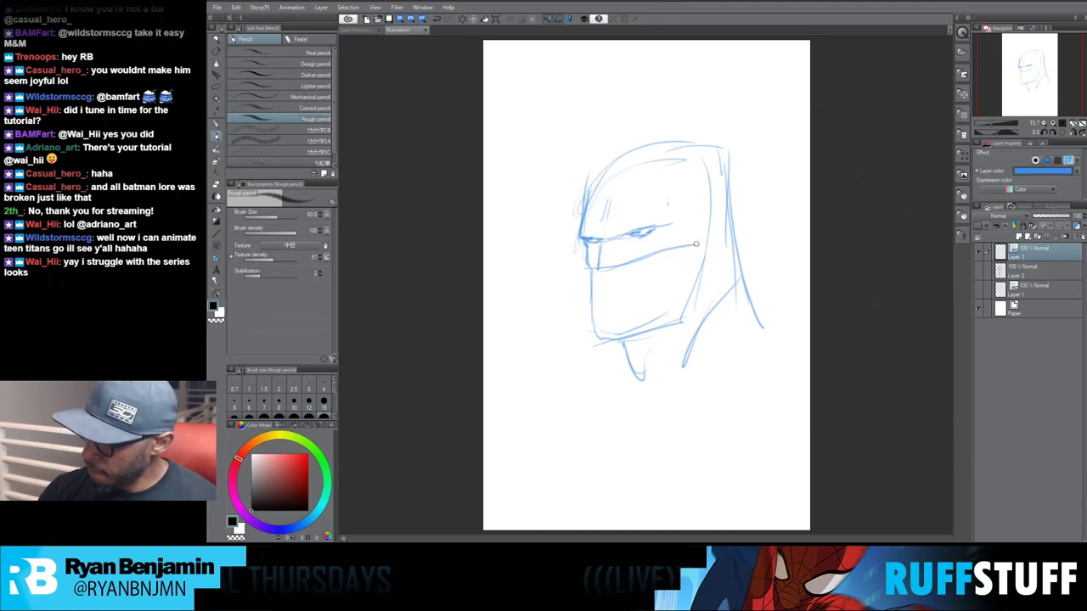
pyautogui.moveTo(698, 244); pyautogui.dragTo(677, 256)
pyautogui.moveTo(677, 262); pyautogui.dragTo(667, 324)
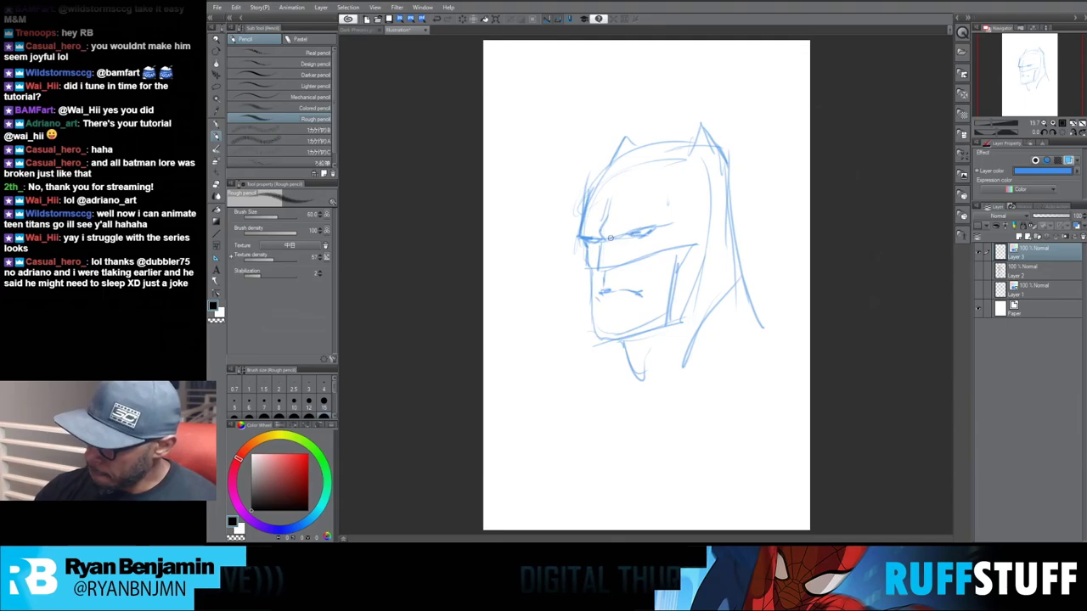
pyautogui.moveTo(650, 223)
pyautogui.mouseDown()
pyautogui.moveTo(674, 213)
pyautogui.moveTo(664, 225)
pyautogui.mouseUp()
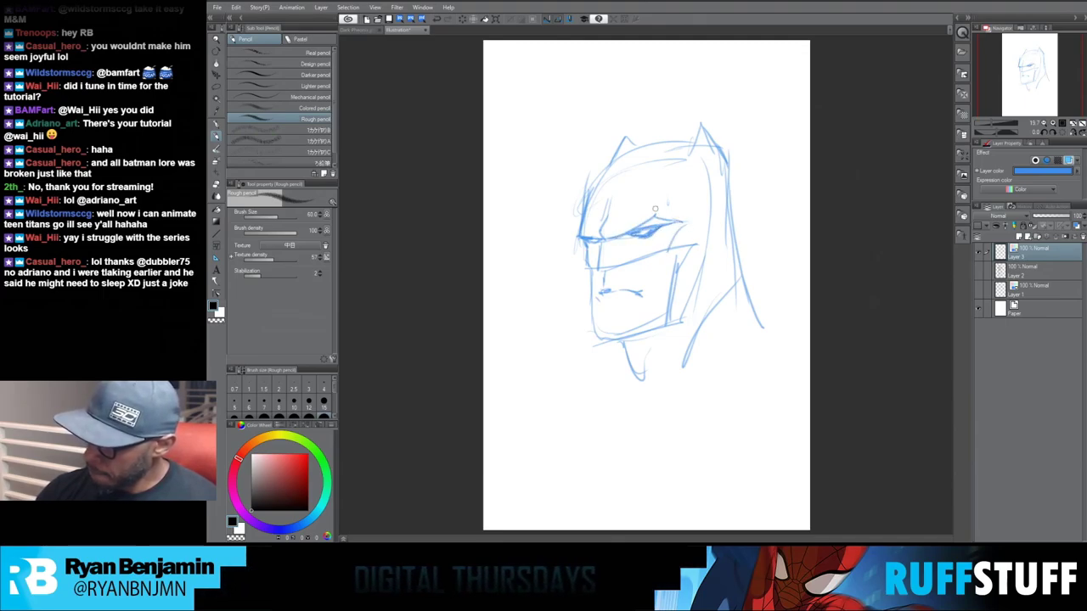
# Refine the blue Batman head with a forehead contour, firmer mask edge and profile, chin crease, neck lines and darker ears.
pyautogui.moveTo(656, 214); pyautogui.dragTo(688, 166)
pyautogui.moveTo(605, 182)
pyautogui.mouseDown()
pyautogui.moveTo(669, 164)
pyautogui.moveTo(660, 189)
pyautogui.mouseUp()
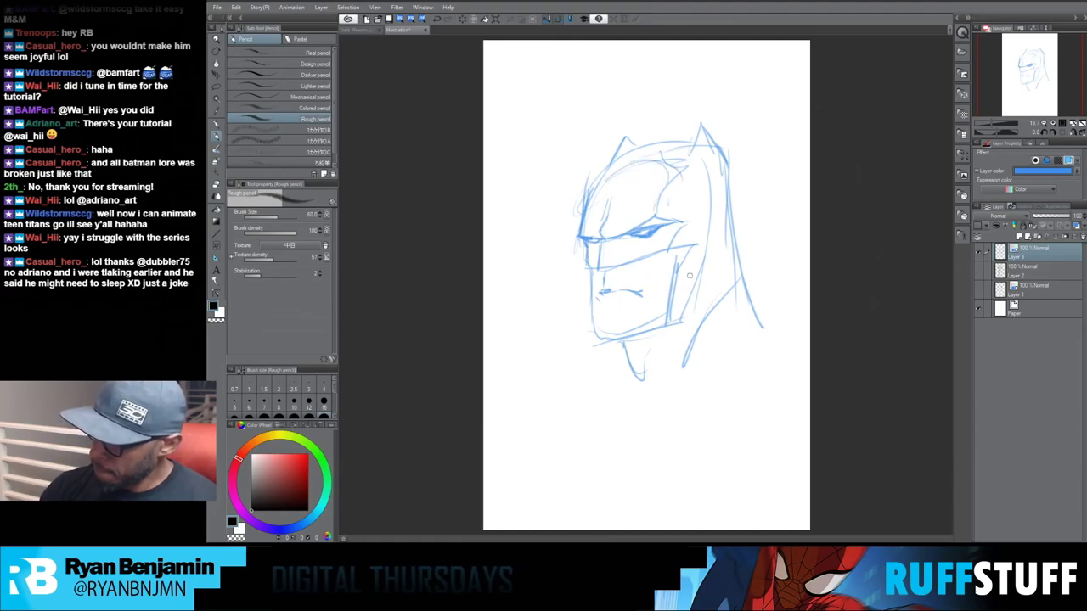
pyautogui.moveTo(618, 265); pyautogui.dragTo(676, 256)
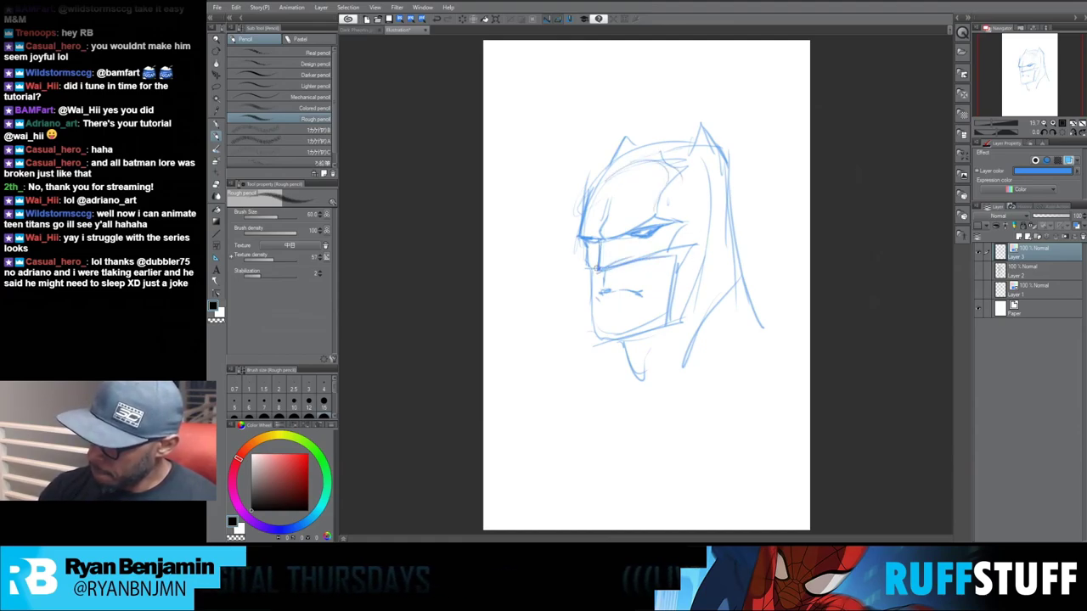
pyautogui.moveTo(585, 260)
pyautogui.mouseDown()
pyautogui.moveTo(590, 303)
pyautogui.moveTo(585, 268)
pyautogui.moveTo(591, 329)
pyautogui.moveTo(626, 319)
pyautogui.mouseUp()
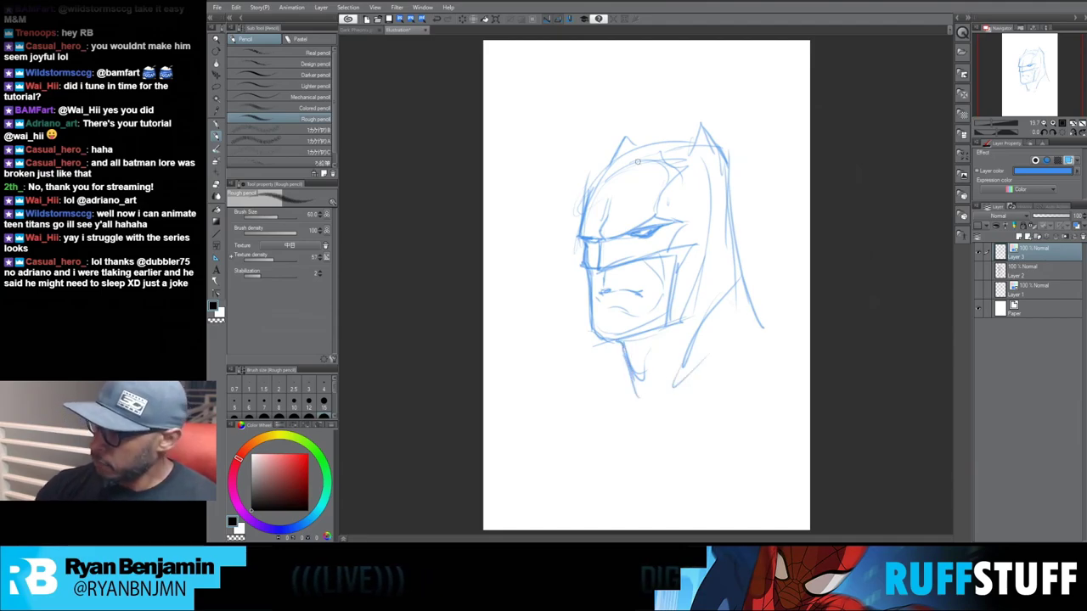
pyautogui.moveTo(627, 140)
pyautogui.mouseDown()
pyautogui.moveTo(673, 136)
pyautogui.moveTo(691, 155)
pyautogui.moveTo(703, 126)
pyautogui.moveTo(692, 151)
pyautogui.mouseUp()
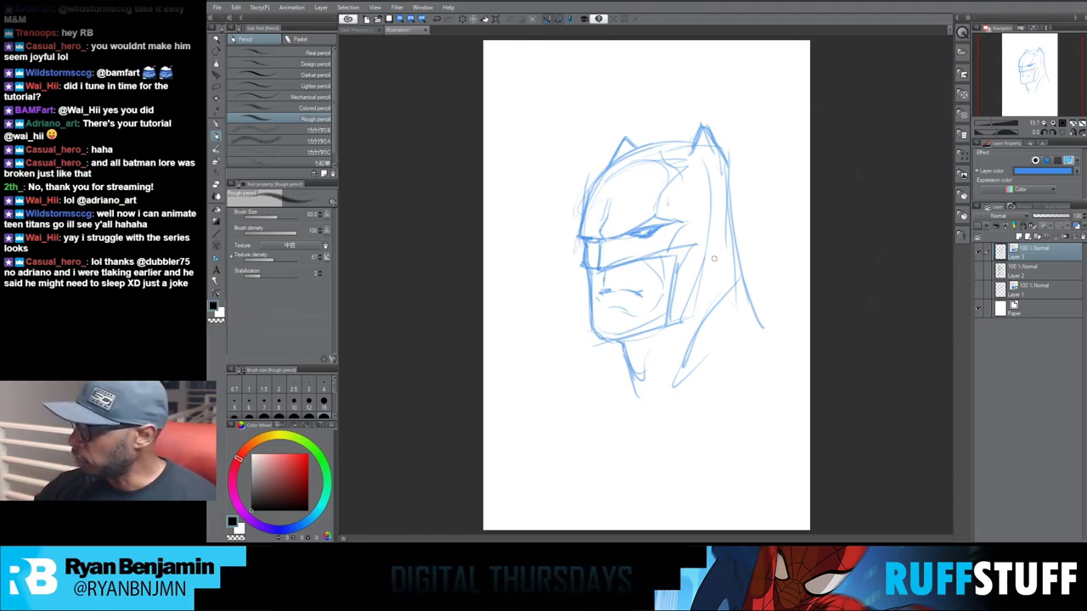
# Add a new layer and sketch a black expression variation over the blue head, with raised angry brows, an open near eye and a nose bridge.
pyautogui.click(1018, 237)
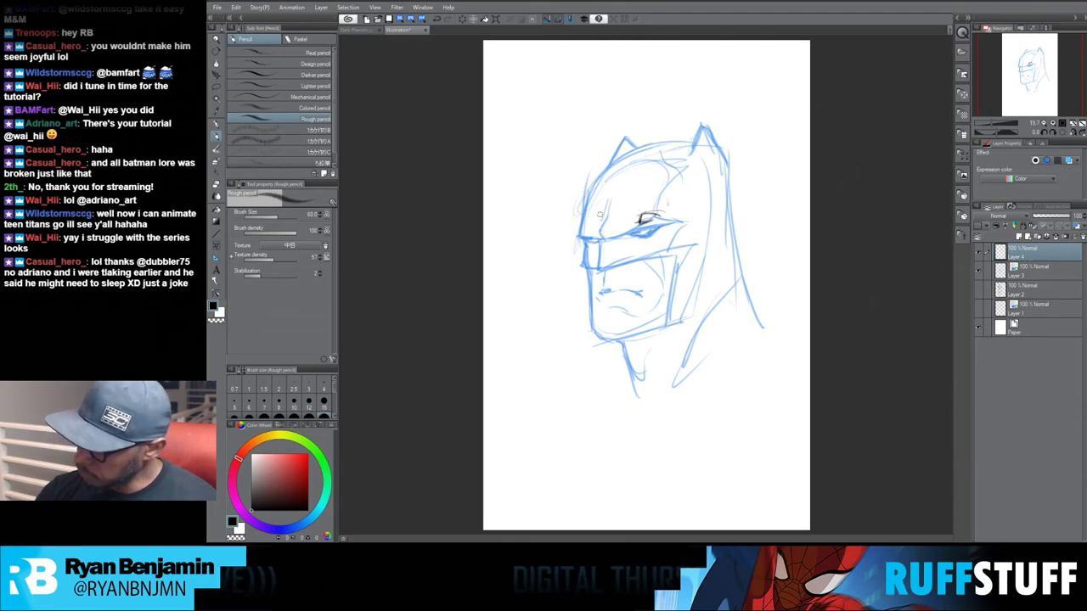
pyautogui.moveTo(584, 226); pyautogui.dragTo(595, 228)
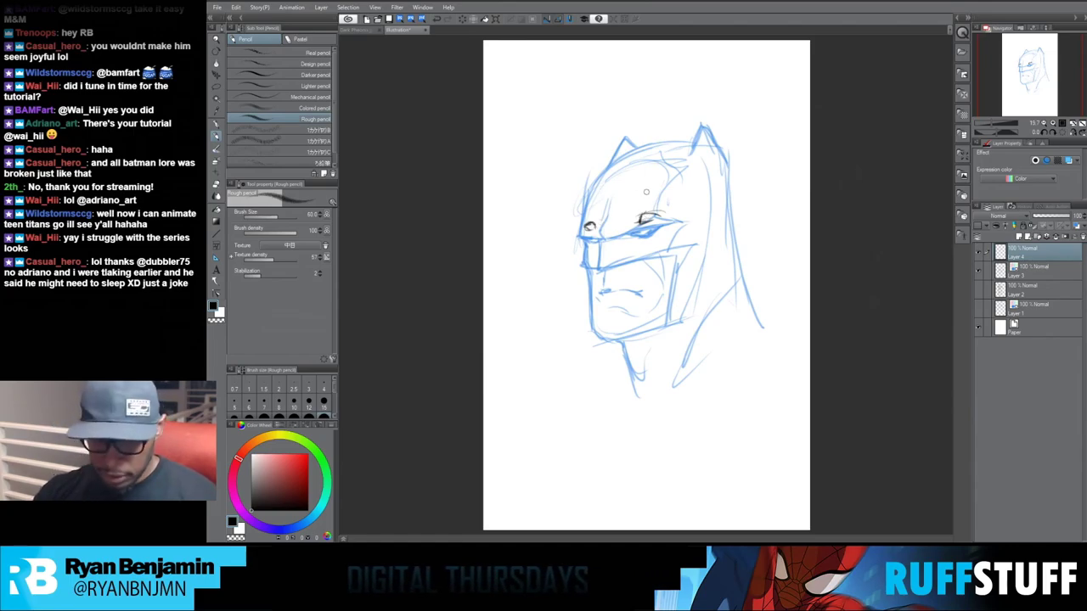
pyautogui.hotkey('ctrl', 'z')
pyautogui.hotkey('ctrl', 'z')
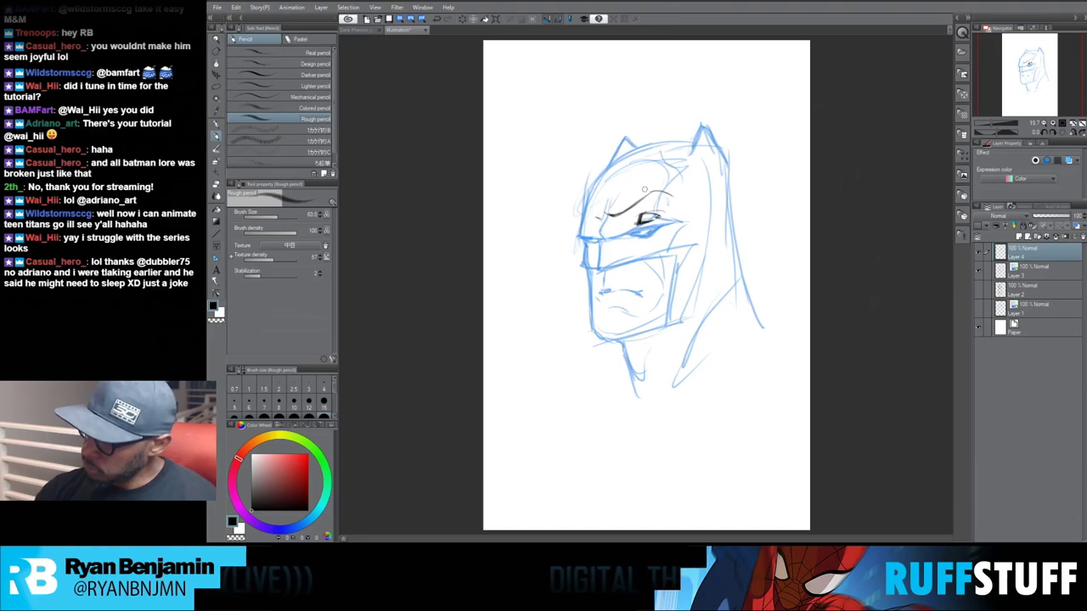
pyautogui.moveTo(600, 219); pyautogui.dragTo(582, 213)
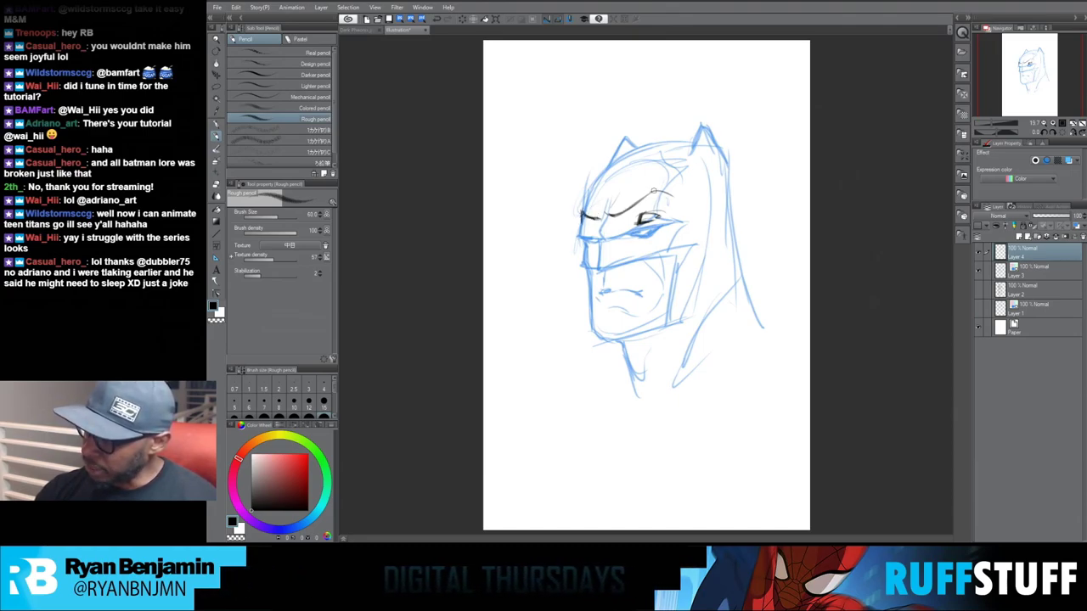
pyautogui.moveTo(654, 190)
pyautogui.mouseDown()
pyautogui.moveTo(671, 194)
pyautogui.moveTo(666, 173)
pyautogui.mouseUp()
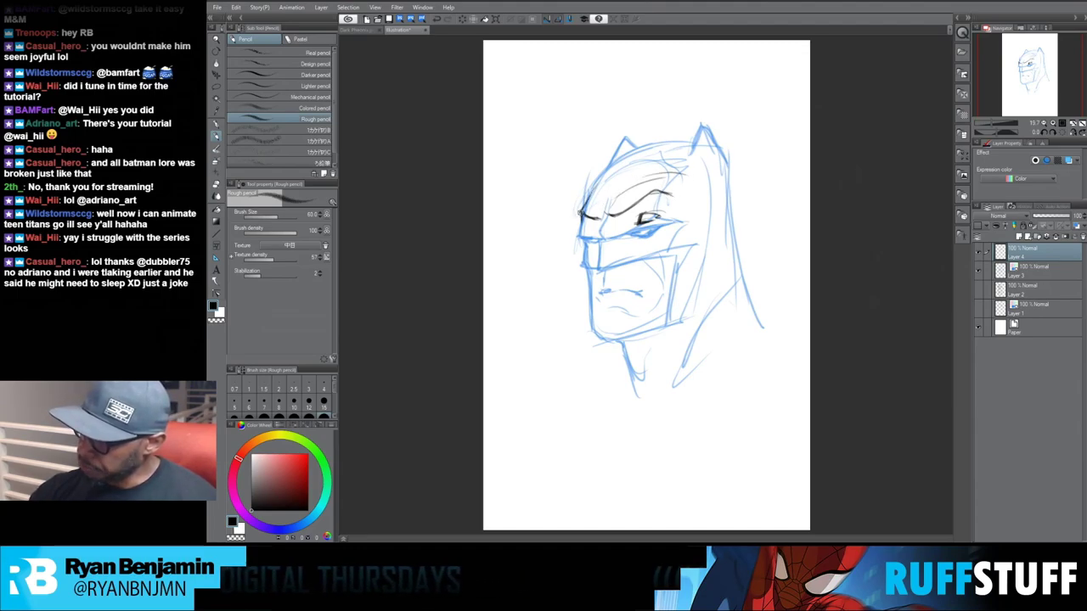
pyautogui.moveTo(580, 213); pyautogui.dragTo(585, 233)
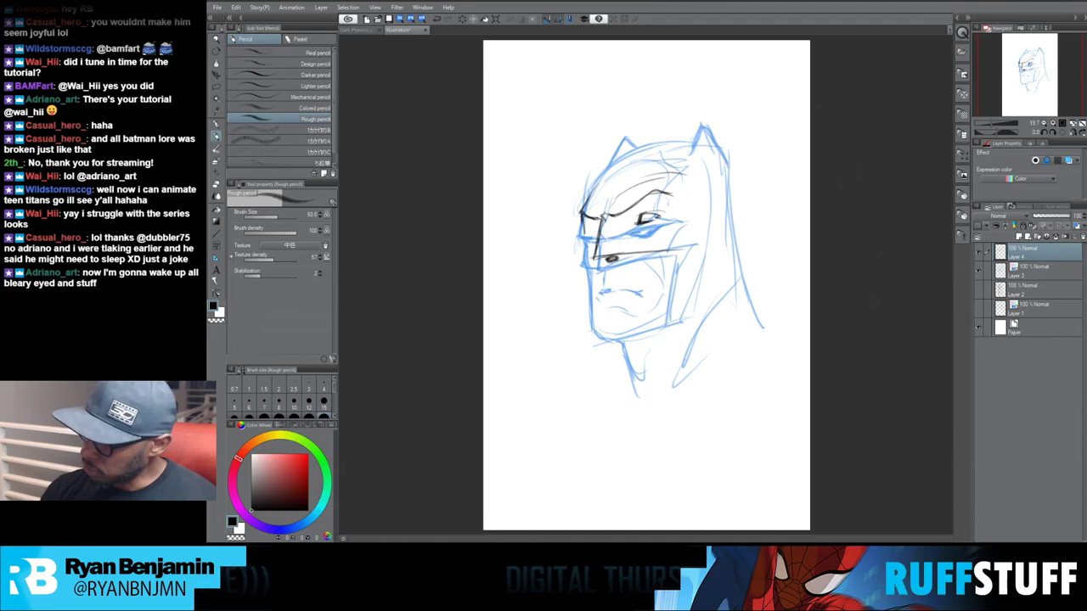
# Sketch the mask's lower edge across the cheek, the front profile and cheek opening, and a wide-open shouting mouth.
pyautogui.moveTo(600, 254); pyautogui.dragTo(700, 237)
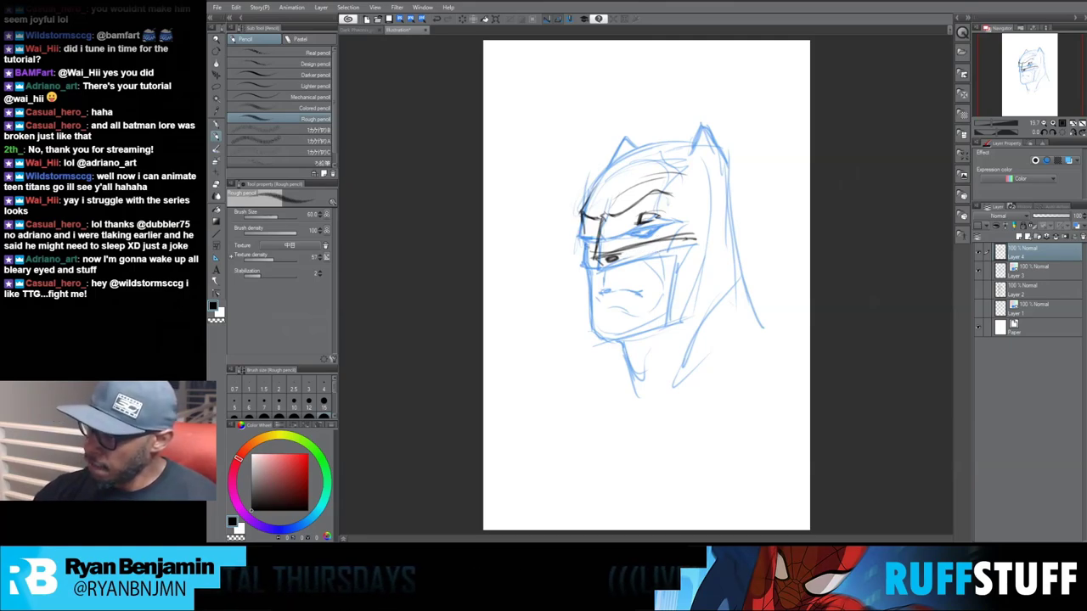
pyautogui.moveTo(582, 235); pyautogui.dragTo(584, 260)
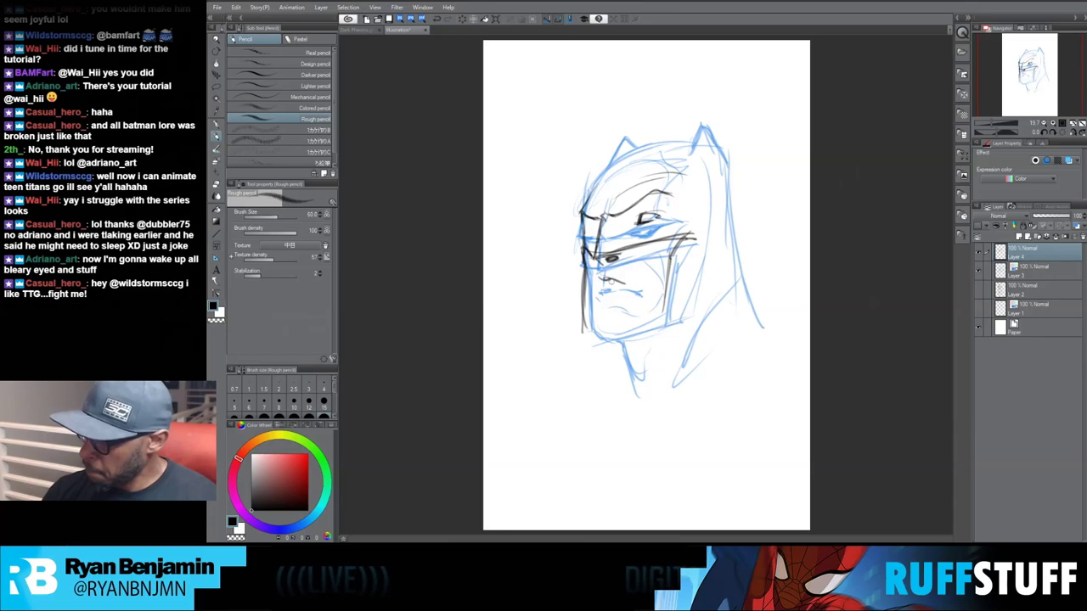
pyautogui.moveTo(598, 284)
pyautogui.mouseDown()
pyautogui.moveTo(638, 295)
pyautogui.moveTo(596, 295)
pyautogui.moveTo(597, 313)
pyautogui.moveTo(631, 296)
pyautogui.moveTo(598, 312)
pyautogui.mouseUp()
pyautogui.moveTo(600, 322); pyautogui.dragTo(633, 324)
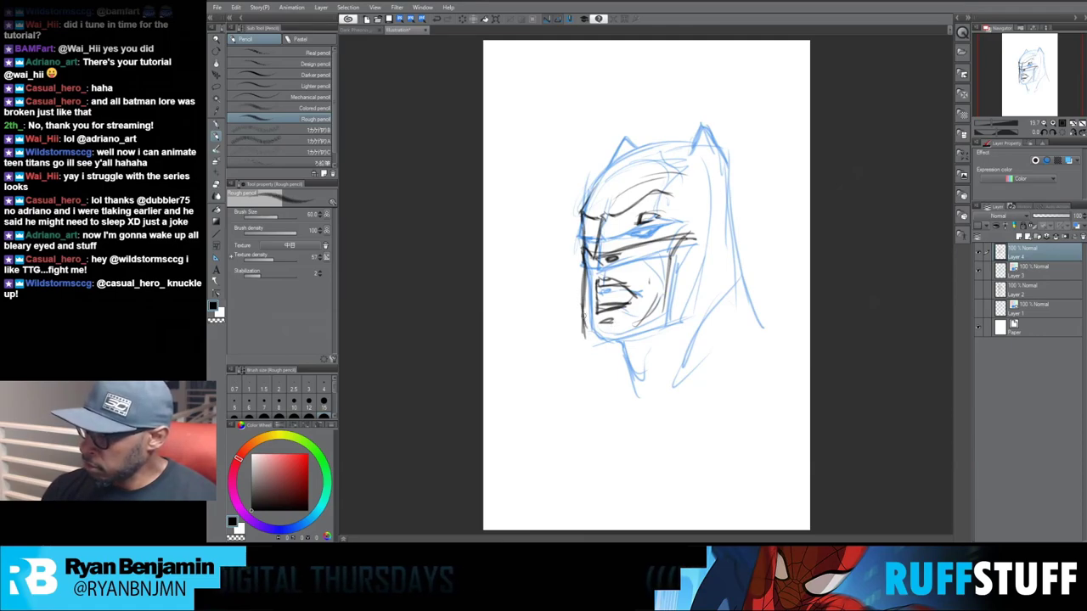
# Draw the chin and the jawline running back and up to the rear corner of the jaw.
pyautogui.moveTo(583, 299)
pyautogui.mouseDown()
pyautogui.moveTo(585, 354)
pyautogui.moveTo(633, 343)
pyautogui.mouseUp()
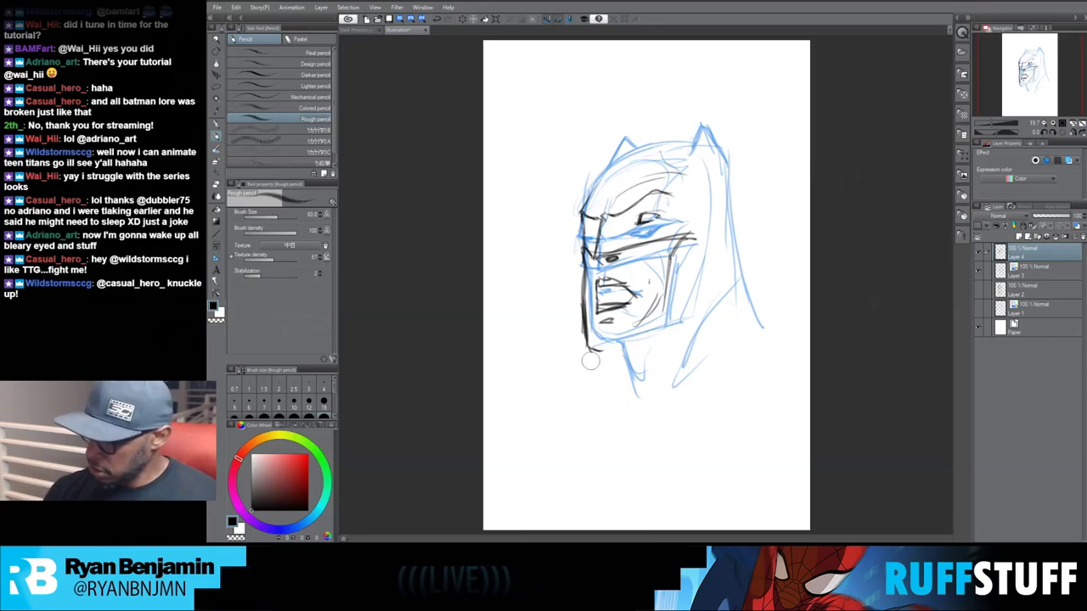
pyautogui.hotkey('ctrl', 'z')
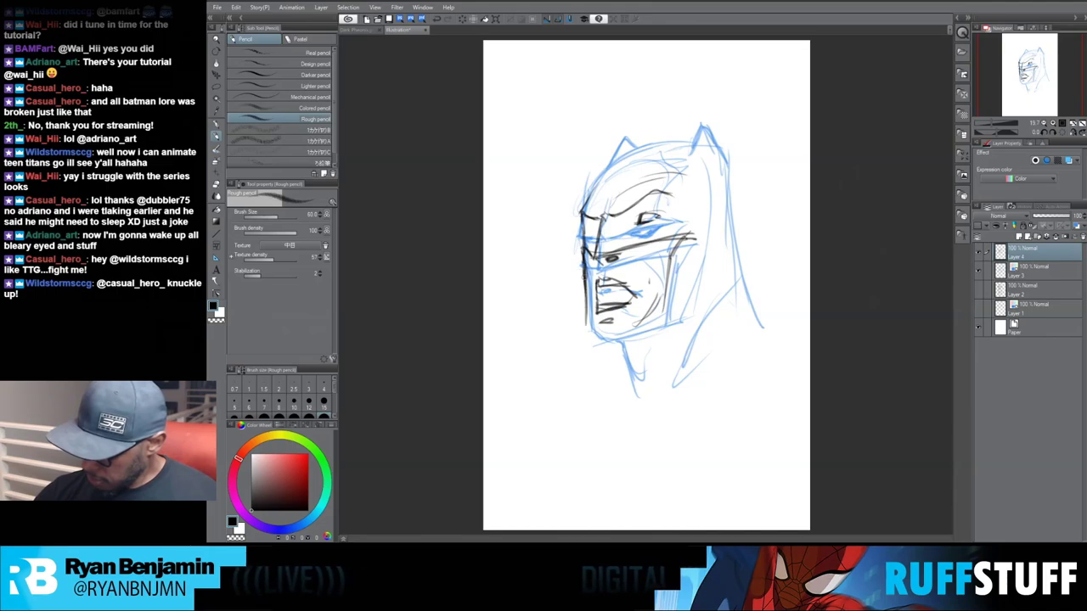
pyautogui.moveTo(585, 332)
pyautogui.mouseDown()
pyautogui.moveTo(628, 342)
pyautogui.moveTo(693, 321)
pyautogui.moveTo(702, 304)
pyautogui.moveTo(693, 319)
pyautogui.mouseUp()
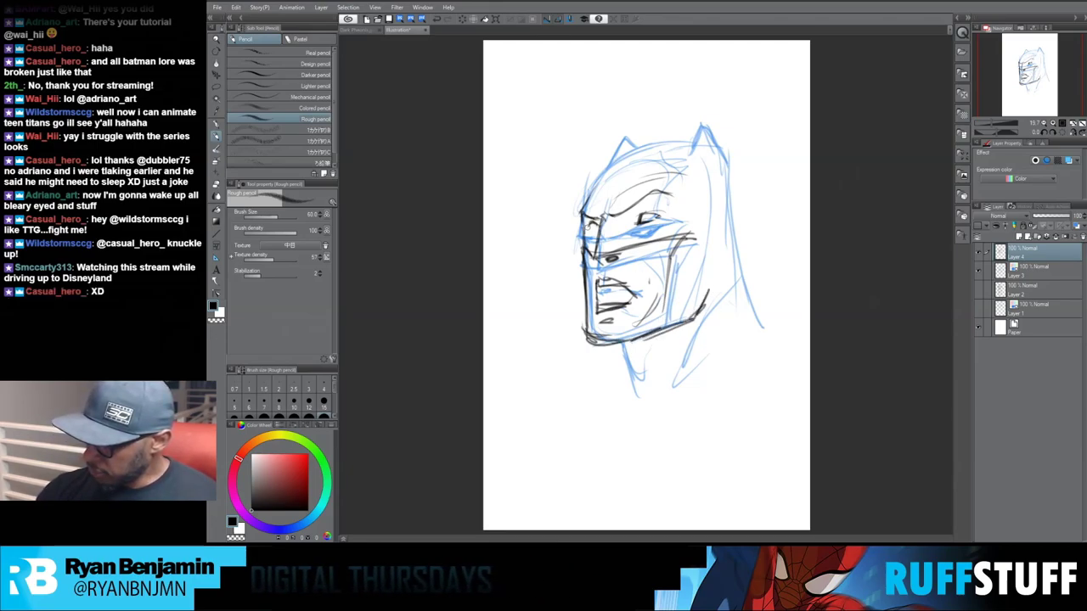
# Rework the mask's lower edge, nose and far eye with a smaller pencil brush.
pyautogui.moveTo(594, 253); pyautogui.dragTo(701, 236)
pyautogui.press('[')
pyautogui.press('[')
pyautogui.moveTo(630, 249); pyautogui.dragTo(592, 263)
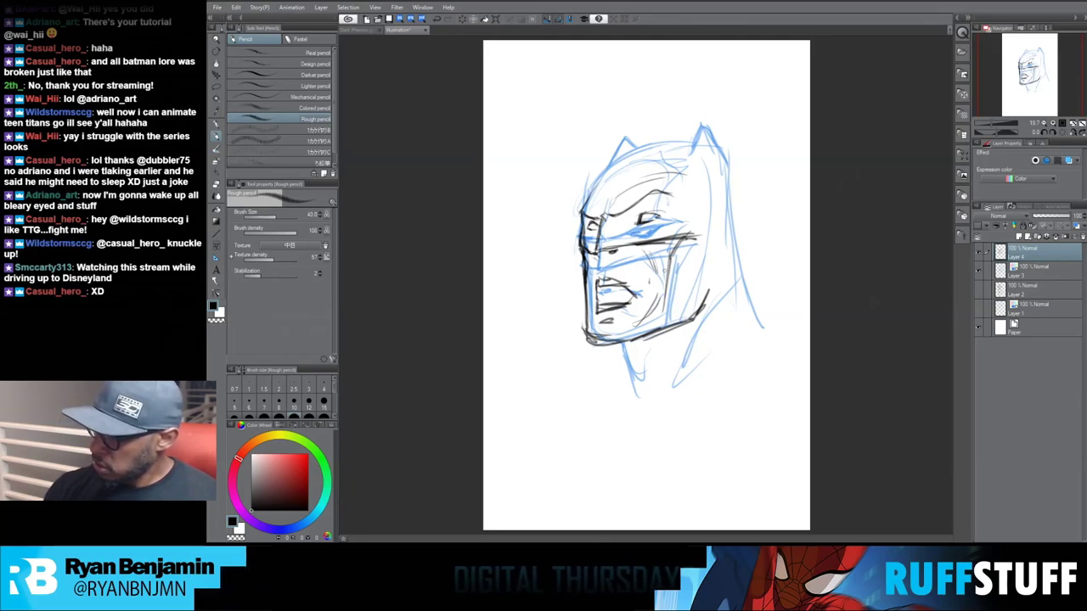
# Draw the forehead crease and the cowl's skull curve, with short ears, the back of the head and the front neck line.
pyautogui.moveTo(610, 198); pyautogui.dragTo(683, 175)
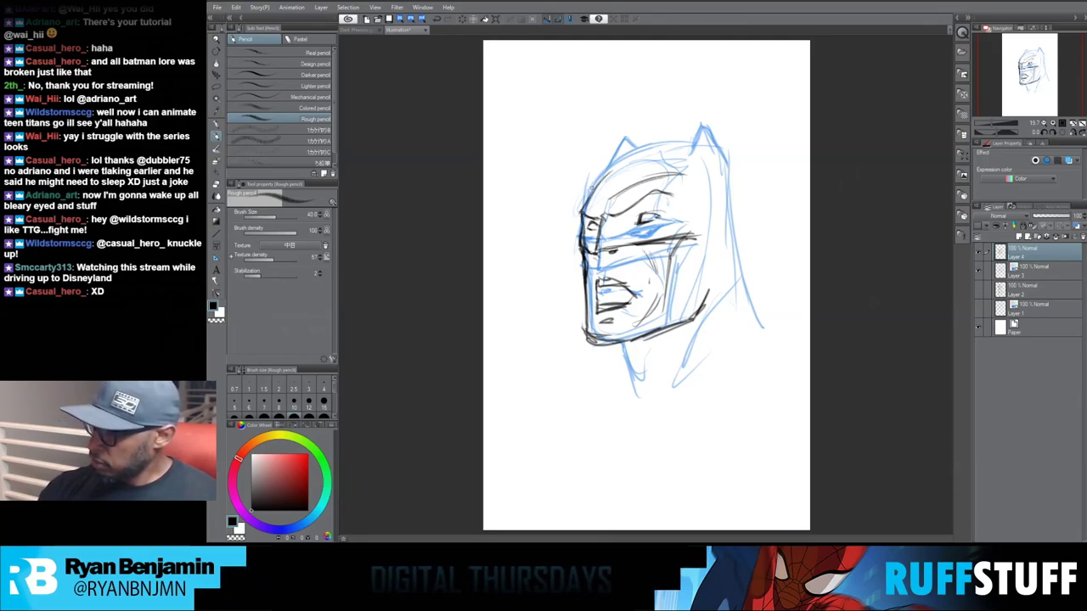
pyautogui.moveTo(593, 188)
pyautogui.mouseDown()
pyautogui.moveTo(691, 151)
pyautogui.moveTo(730, 167)
pyautogui.mouseUp()
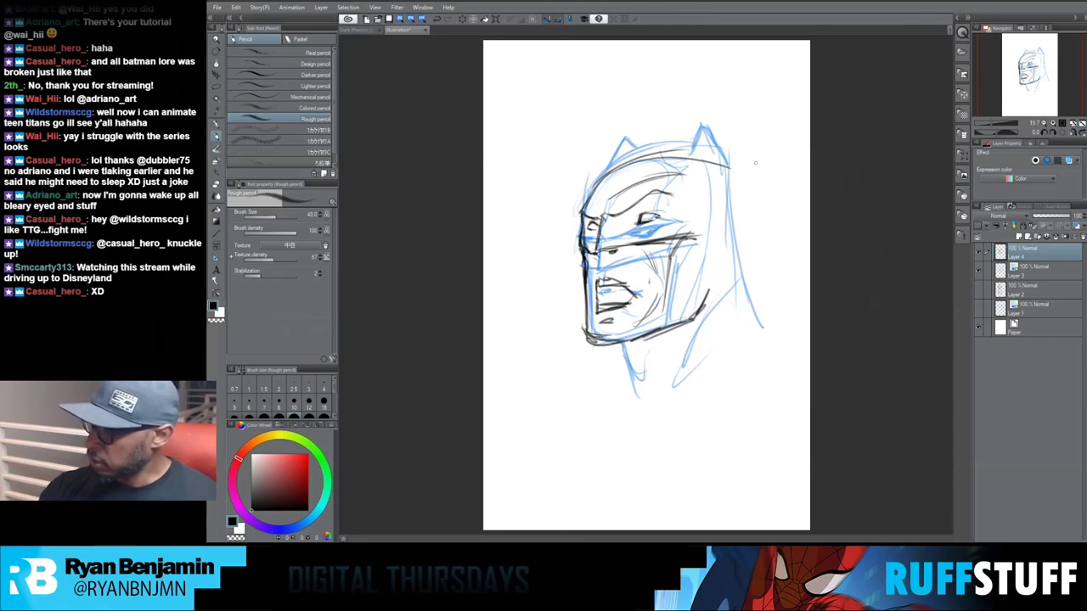
pyautogui.hotkey('ctrl', 'z')
pyautogui.moveTo(610, 172); pyautogui.dragTo(731, 165)
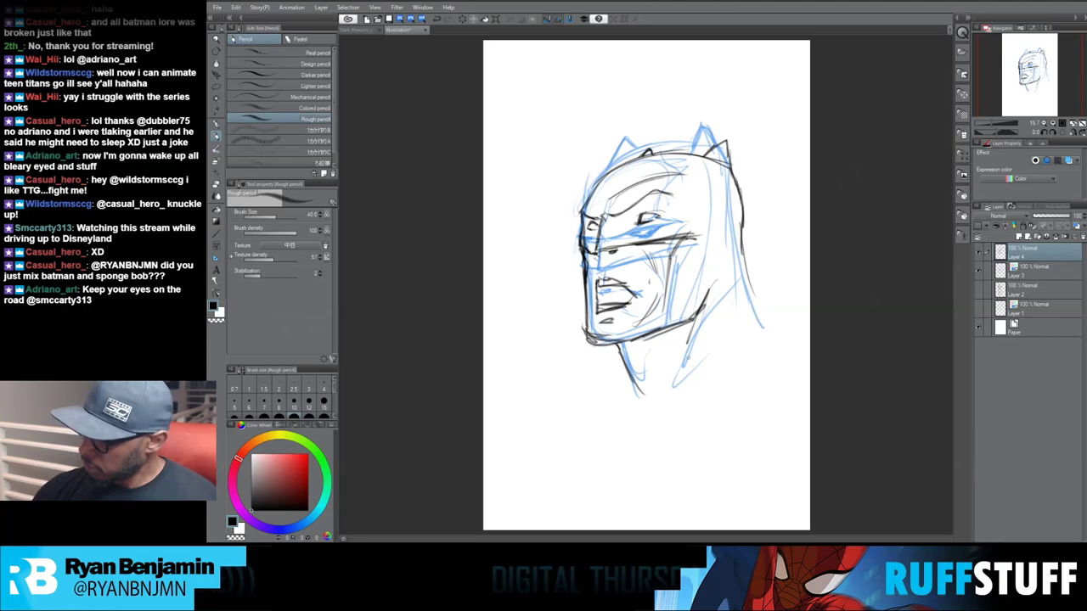
# Sketch the back of the neck, the curved cape folds at the shoulder and the lines below the throat.
pyautogui.moveTo(689, 326); pyautogui.dragTo(673, 389)
pyautogui.moveTo(737, 246)
pyautogui.mouseDown()
pyautogui.moveTo(749, 299)
pyautogui.moveTo(697, 372)
pyautogui.mouseUp()
pyautogui.moveTo(761, 294); pyautogui.dragTo(700, 367)
pyautogui.moveTo(773, 305); pyautogui.dragTo(724, 354)
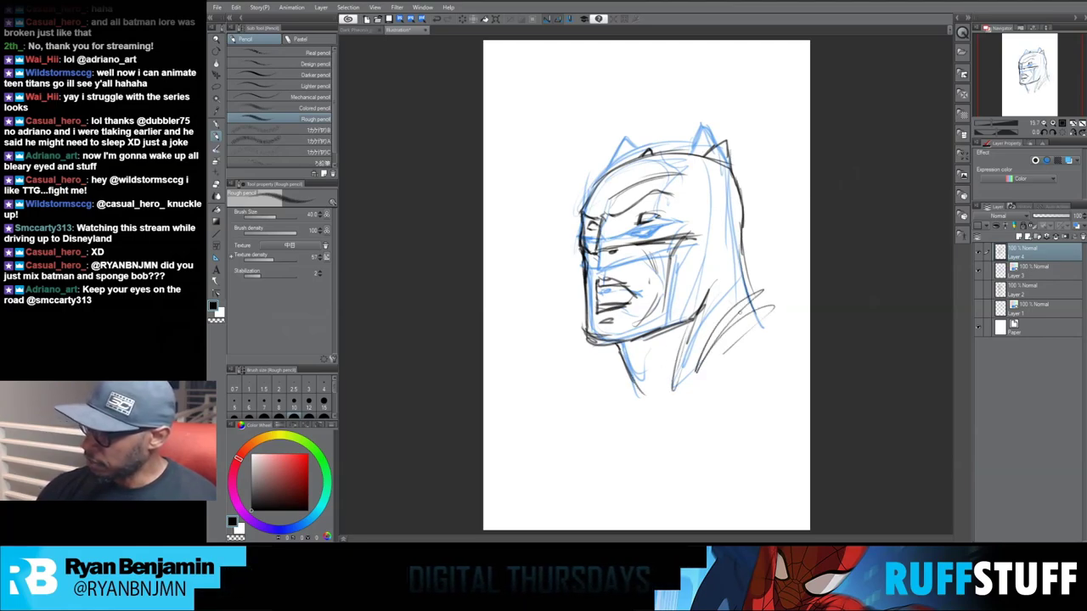
pyautogui.moveTo(743, 258); pyautogui.dragTo(785, 309)
pyautogui.moveTo(694, 349)
pyautogui.mouseDown()
pyautogui.moveTo(652, 395)
pyautogui.moveTo(603, 415)
pyautogui.mouseUp()
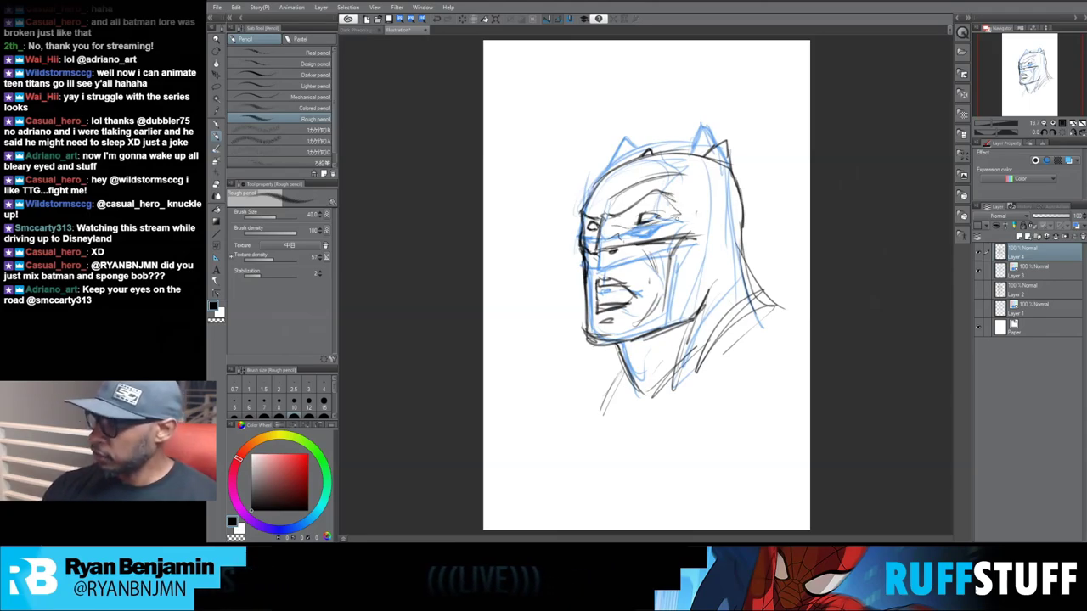
# Select the blue sketch layer together with the black one and move both heads toward the upper left of the page.
pyautogui.moveTo(746, 431)
pyautogui.mouseDown()
pyautogui.moveTo(731, 355)
pyautogui.moveTo(722, 386)
pyautogui.mouseUp()
pyautogui.keyDown('shift'); pyautogui.click(1039, 275); pyautogui.keyUp('shift')
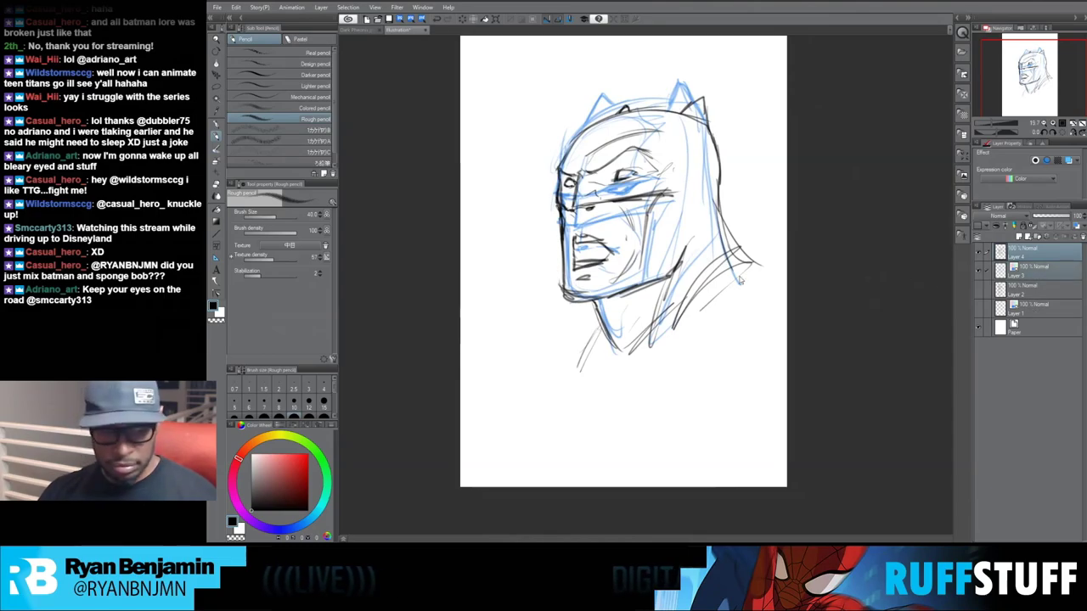
pyautogui.hotkey('ctrl', 't')
pyautogui.moveTo(669, 284)
pyautogui.mouseDown()
pyautogui.moveTo(655, 239)
pyautogui.moveTo(642, 341)
pyautogui.moveTo(635, 315)
pyautogui.mouseUp()
pyautogui.press('Return')
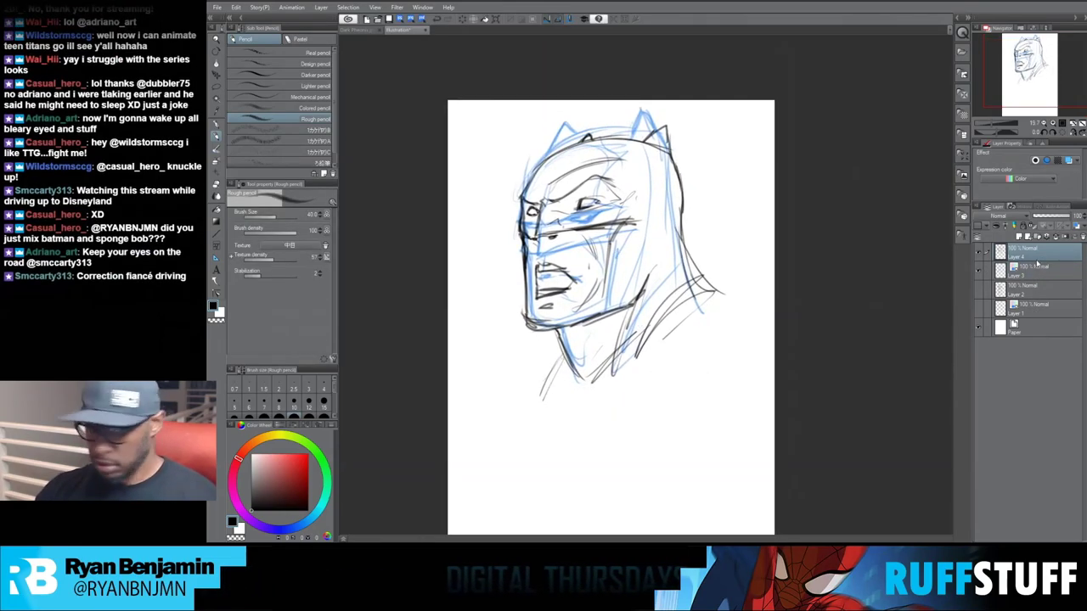
# Move only the black shouting head down the page so it sits below the blue head.
pyautogui.hotkey('ctrl', 't')
pyautogui.moveTo(679, 273)
pyautogui.mouseDown()
pyautogui.moveTo(671, 447)
pyautogui.moveTo(676, 338)
pyautogui.moveTo(668, 364)
pyautogui.moveTo(685, 356)
pyautogui.moveTo(651, 358)
pyautogui.mouseUp()
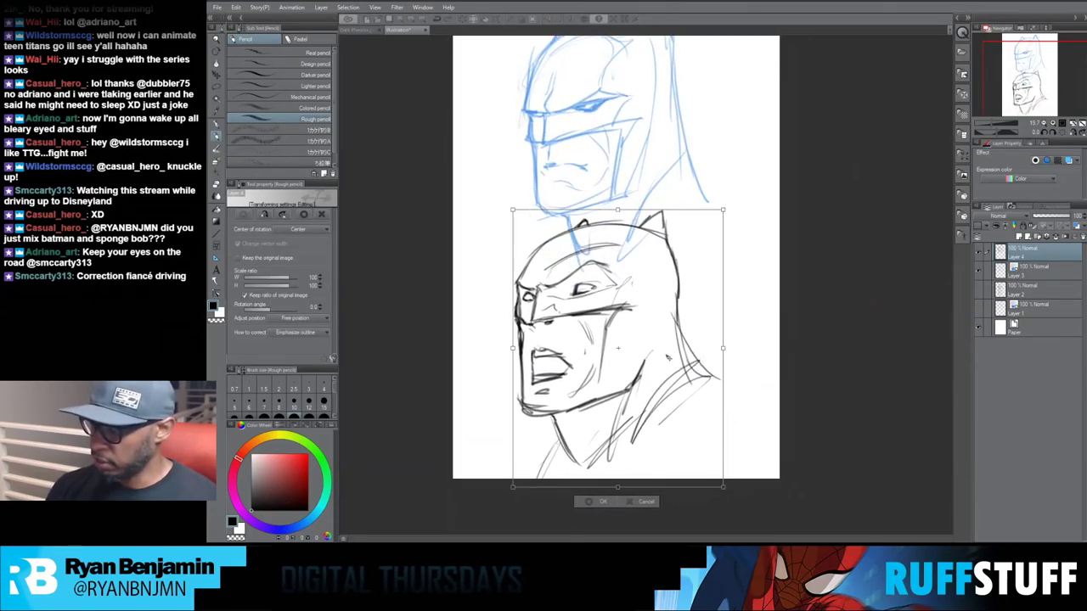
pyautogui.press('Return')
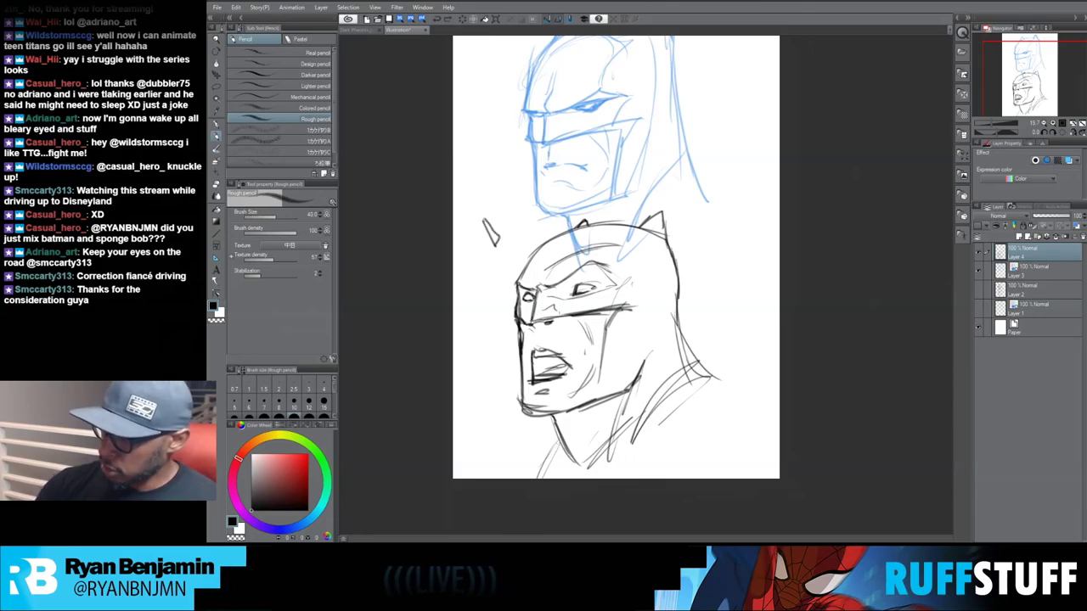
# Draw an outlined exclamation mark beside the forehead of the black shouting head.
pyautogui.moveTo(506, 251); pyautogui.dragTo(503, 256)
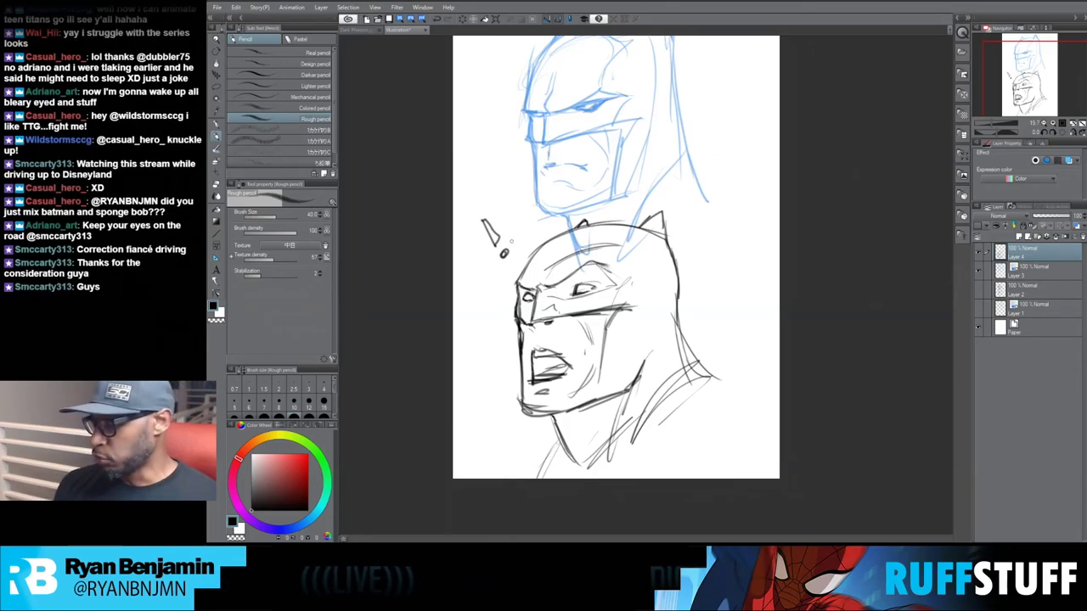
pyautogui.moveTo(476, 210)
pyautogui.mouseDown()
pyautogui.moveTo(496, 241)
pyautogui.moveTo(490, 231)
pyautogui.mouseUp()
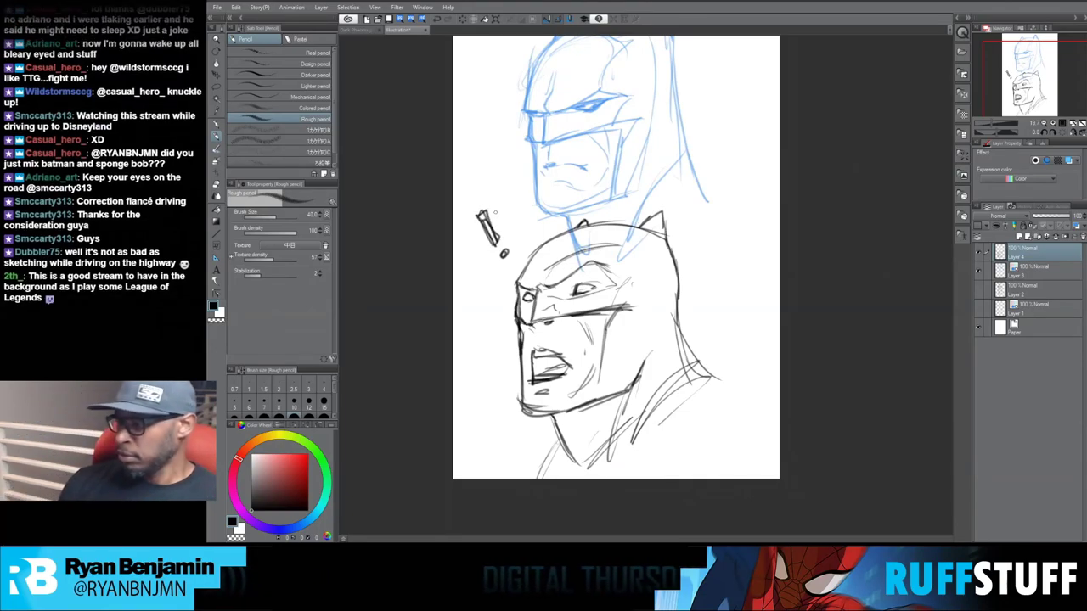
pyautogui.moveTo(694, 382); pyautogui.dragTo(706, 400)
pyautogui.moveTo(753, 365); pyautogui.dragTo(728, 396)
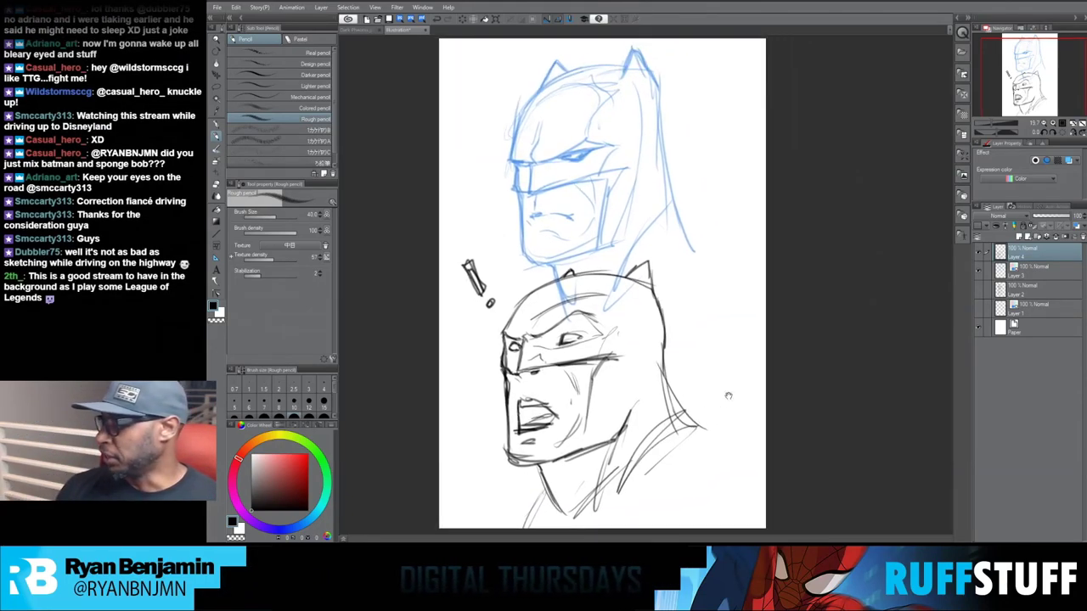
# Fade the blue sketch on Layer 3 by lowering its opacity, and make Layer 4 the active layer again.
pyautogui.moveTo(791, 228); pyautogui.dragTo(755, 310)
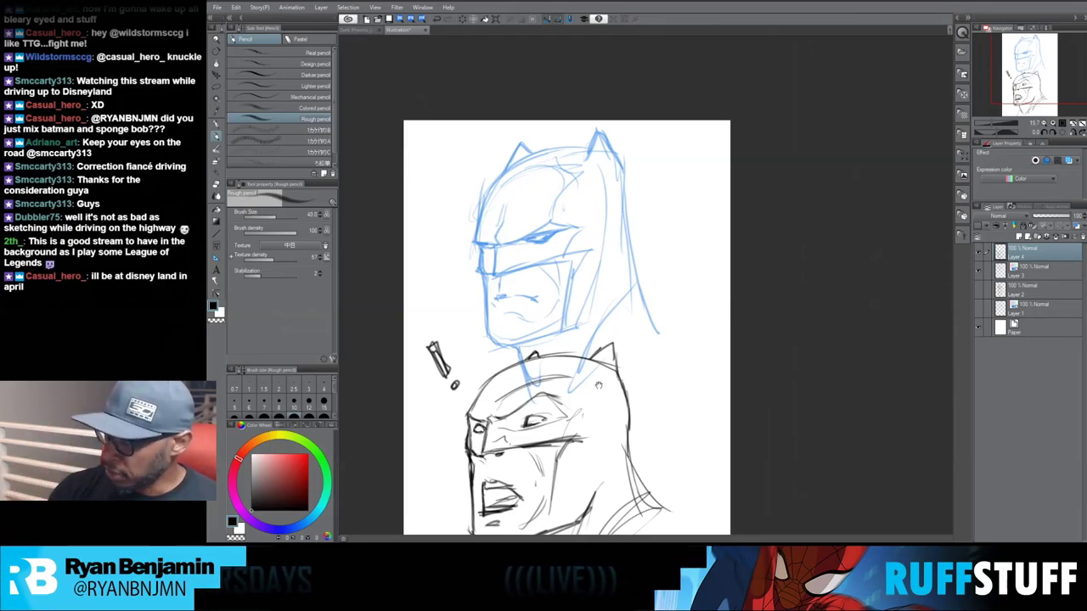
pyautogui.moveTo(599, 385); pyautogui.dragTo(613, 327)
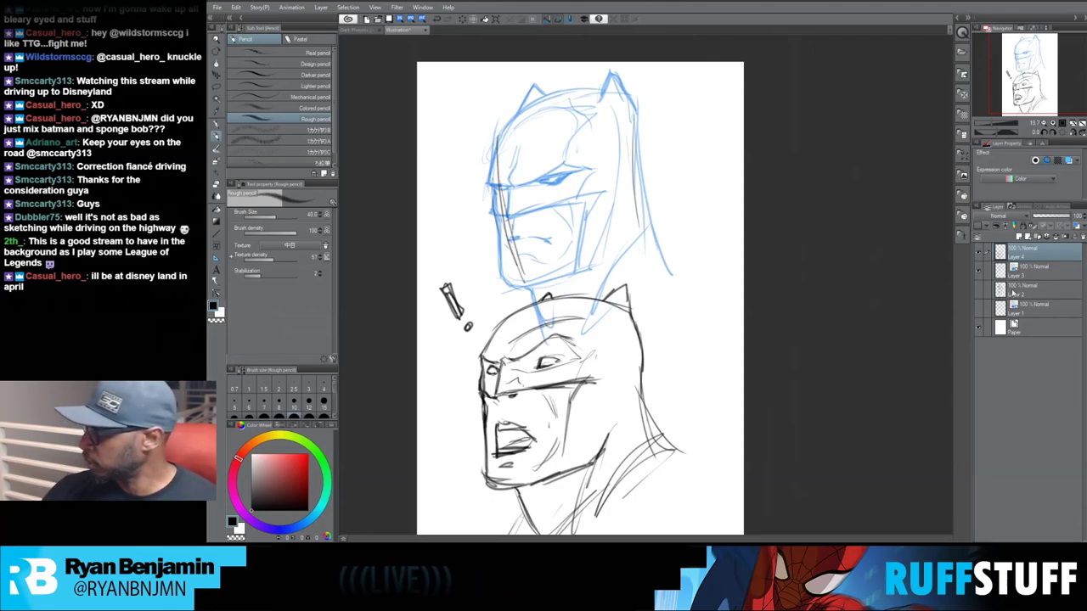
pyautogui.click(1029, 270)
pyautogui.moveTo(1055, 218); pyautogui.dragTo(1046, 219)
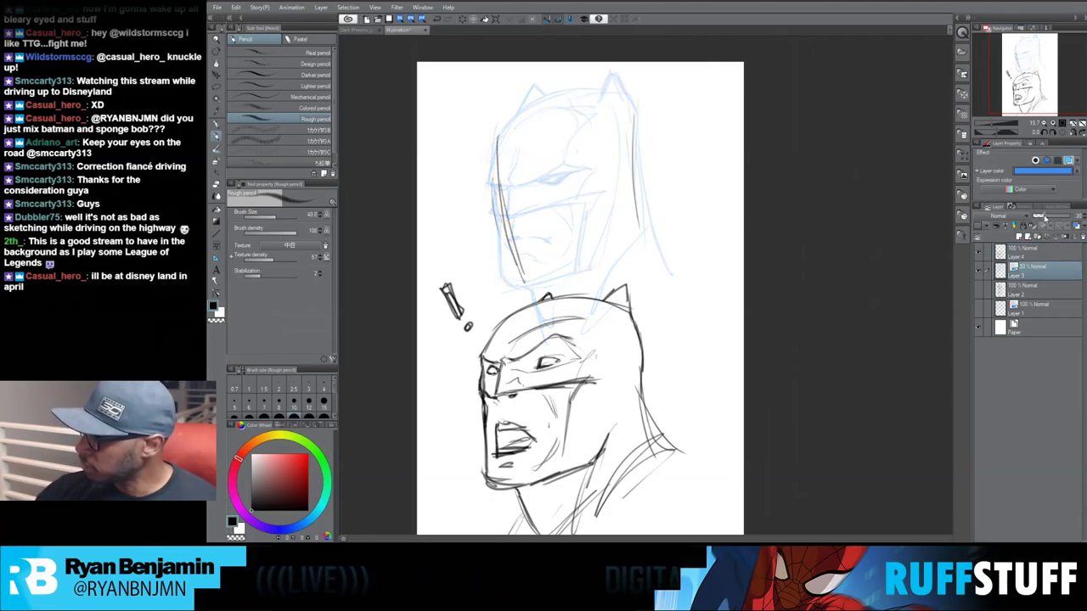
pyautogui.click(1031, 251)
# Sketch a new black head over the faded guide, with front and back contours, vertical face guidelines and the near brow.
pyautogui.moveTo(496, 152); pyautogui.dragTo(518, 253)
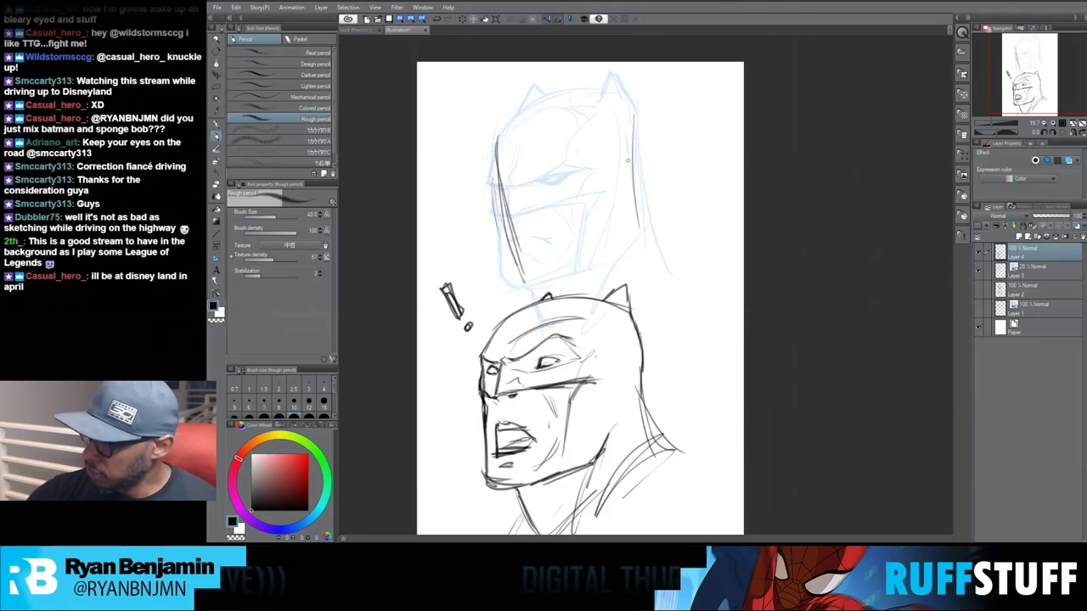
pyautogui.moveTo(622, 108)
pyautogui.mouseDown()
pyautogui.moveTo(631, 158)
pyautogui.moveTo(629, 134)
pyautogui.mouseUp()
pyautogui.moveTo(498, 163)
pyautogui.mouseDown()
pyautogui.moveTo(508, 118)
pyautogui.moveTo(545, 212)
pyautogui.mouseUp()
pyautogui.moveTo(554, 142); pyautogui.dragTo(562, 241)
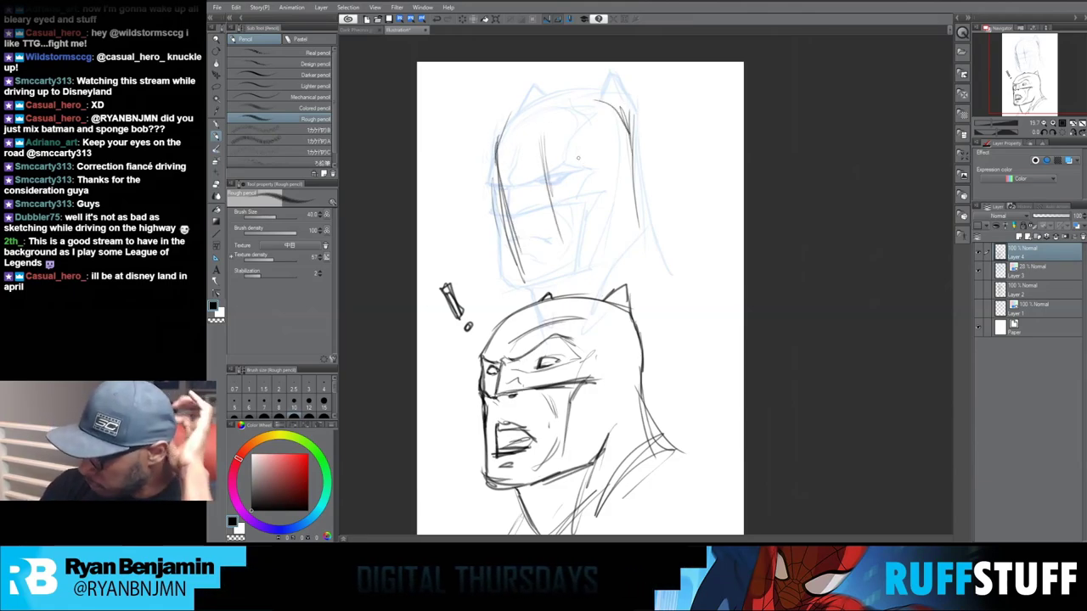
pyautogui.moveTo(553, 170); pyautogui.dragTo(608, 157)
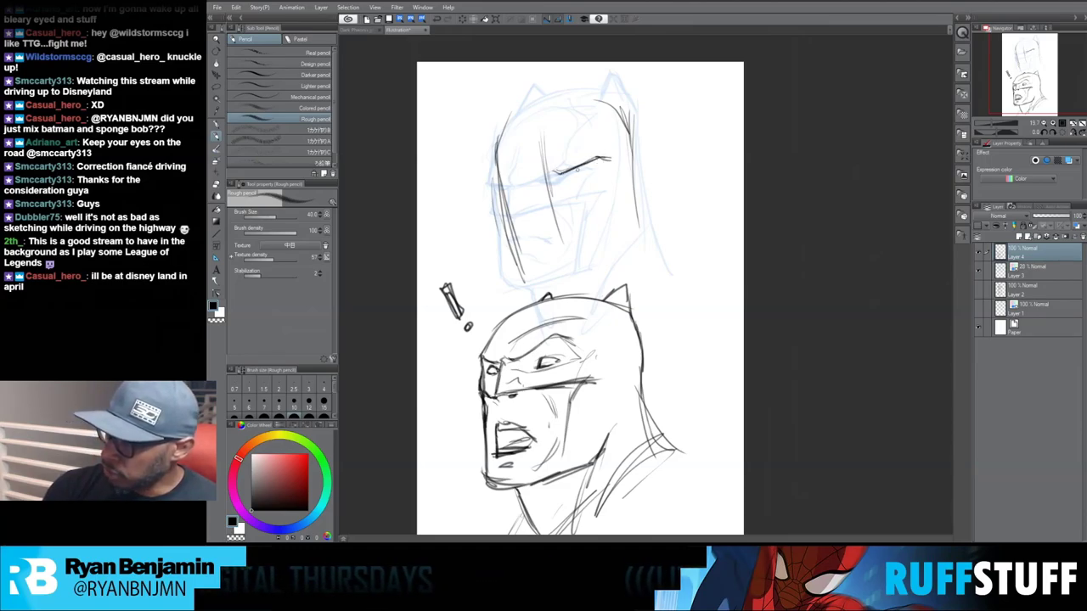
# Draw the narrowed eyes beneath the brows and both pointed cowl ears on the new black head.
pyautogui.moveTo(575, 173); pyautogui.dragTo(596, 165)
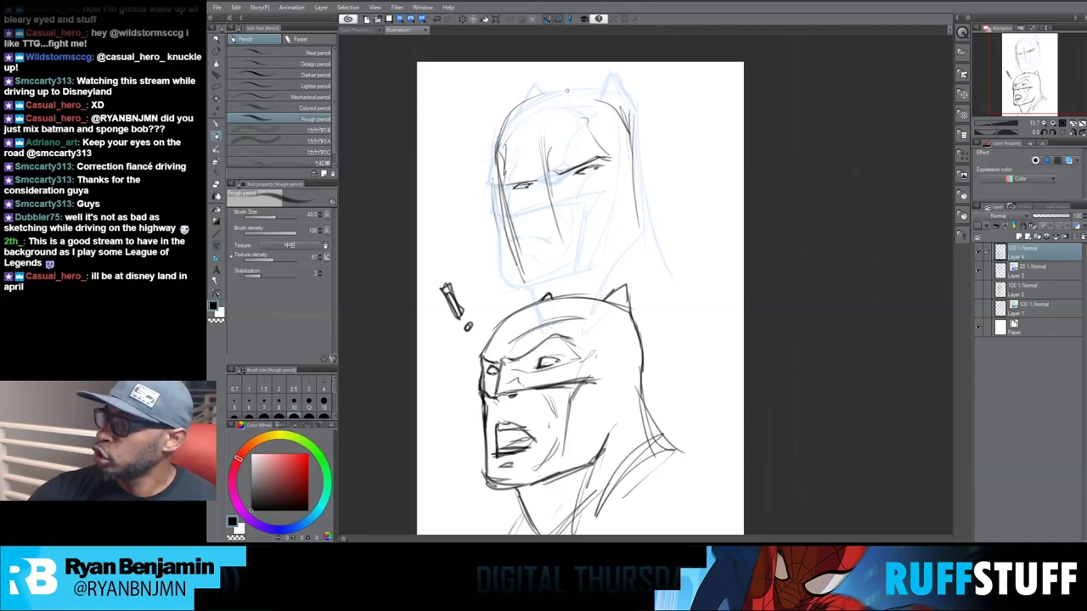
pyautogui.moveTo(598, 90); pyautogui.dragTo(625, 119)
pyautogui.moveTo(498, 131); pyautogui.dragTo(507, 105)
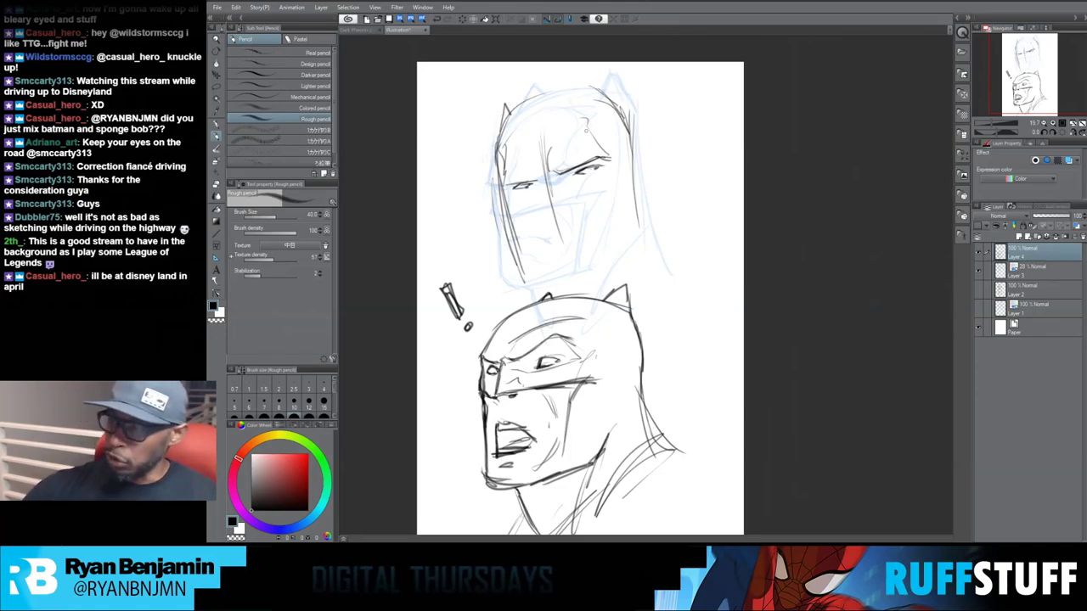
pyautogui.moveTo(599, 90); pyautogui.dragTo(625, 109)
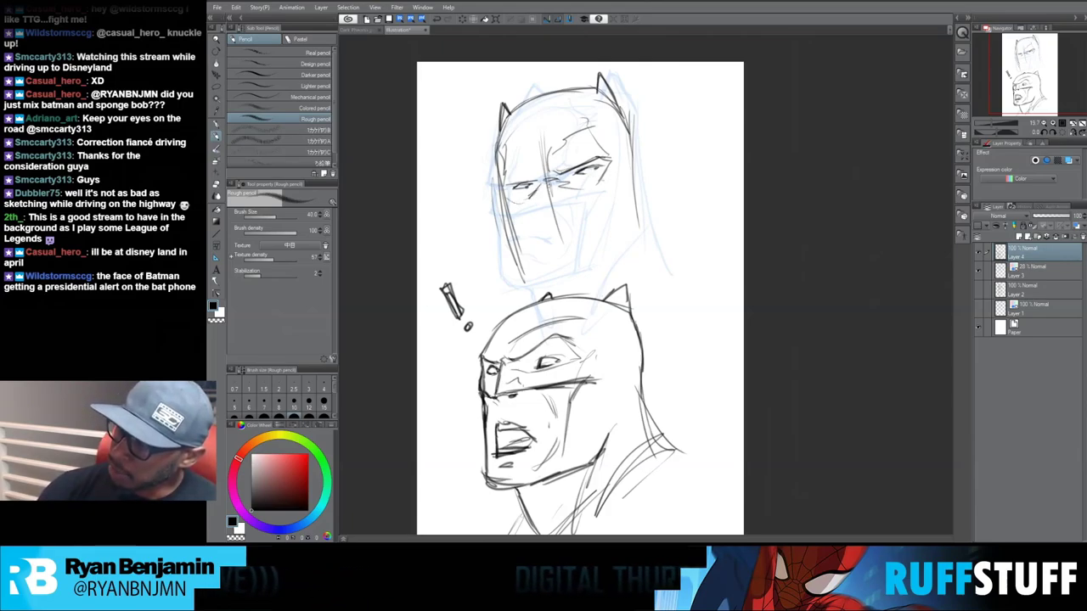
# Draw the lower edge of the mask from the far cheek across the nose to the near side of the head.
pyautogui.moveTo(555, 214); pyautogui.dragTo(628, 182)
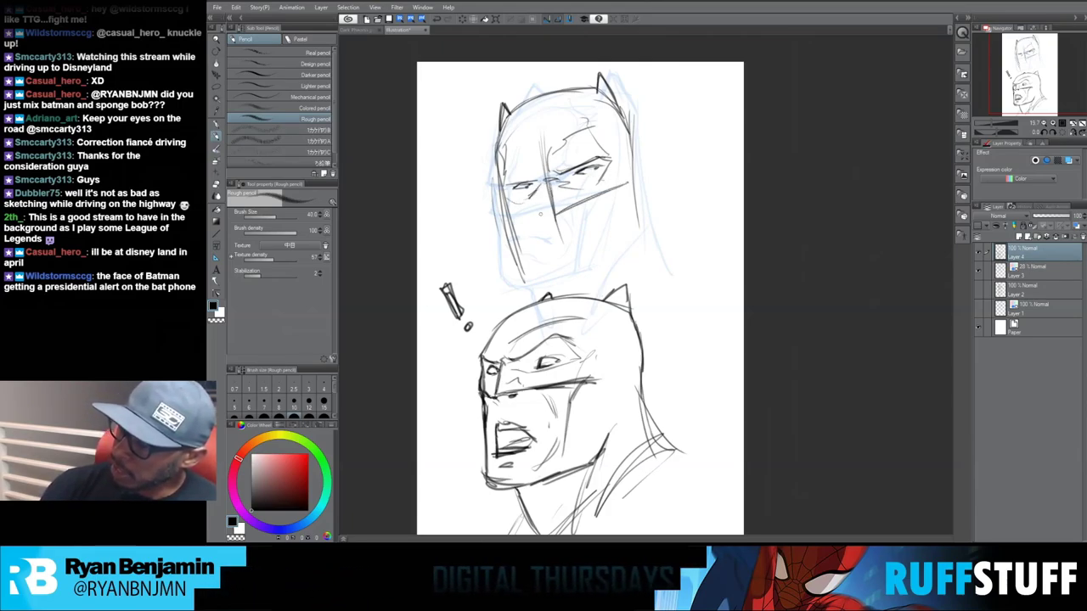
pyautogui.moveTo(506, 213); pyautogui.dragTo(556, 214)
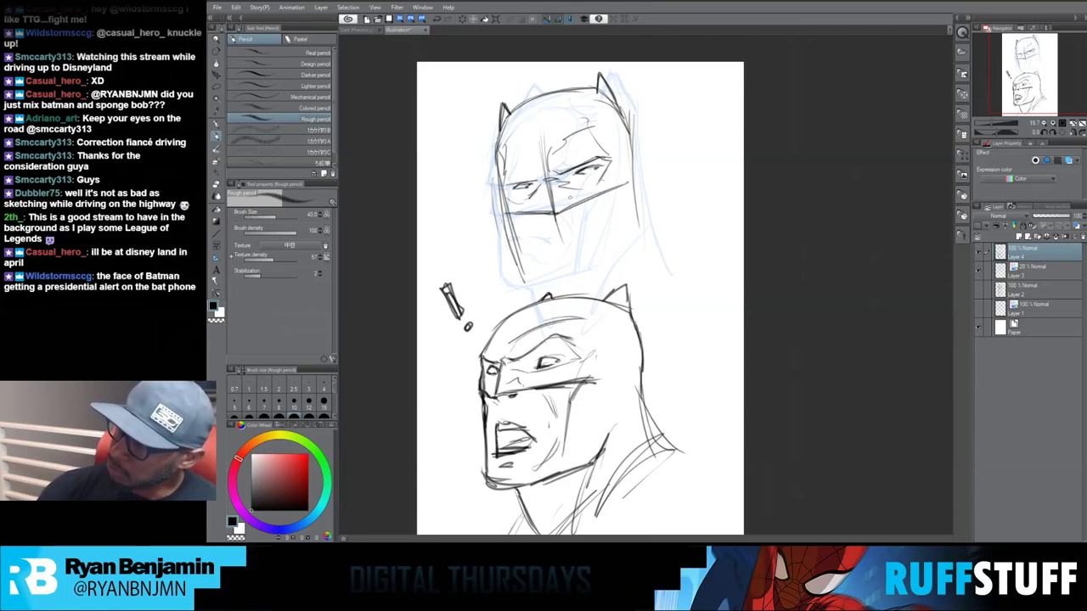
pyautogui.moveTo(560, 209); pyautogui.dragTo(637, 178)
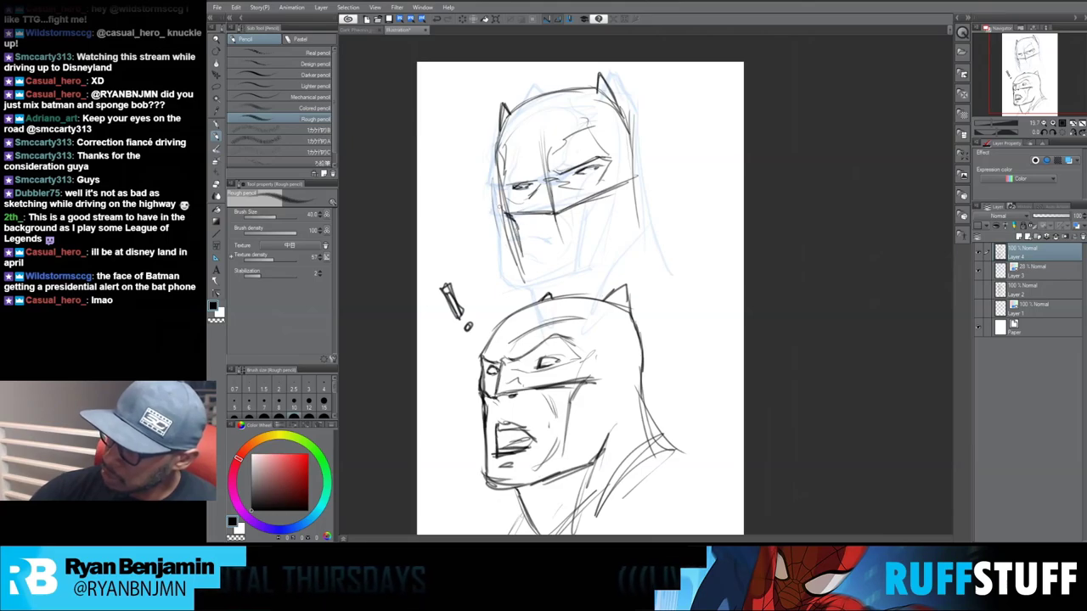
# Draw the sides of the jaw and the frowning mouth, and carry the back of the cowl down into the neck.
pyautogui.moveTo(498, 187); pyautogui.dragTo(523, 274)
pyautogui.moveTo(617, 191); pyautogui.dragTo(619, 258)
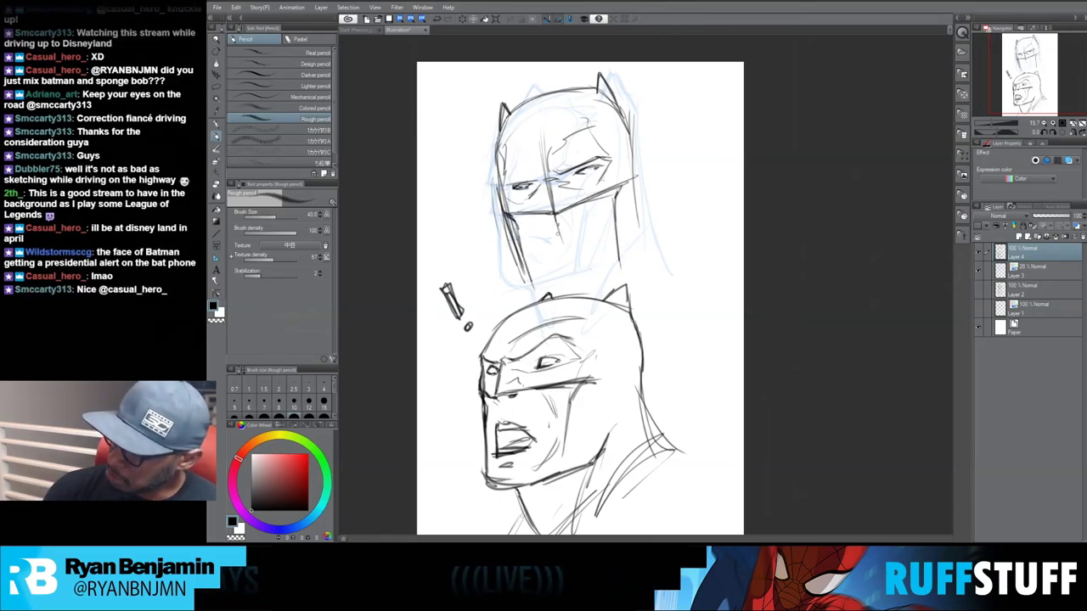
pyautogui.moveTo(553, 238); pyautogui.dragTo(587, 223)
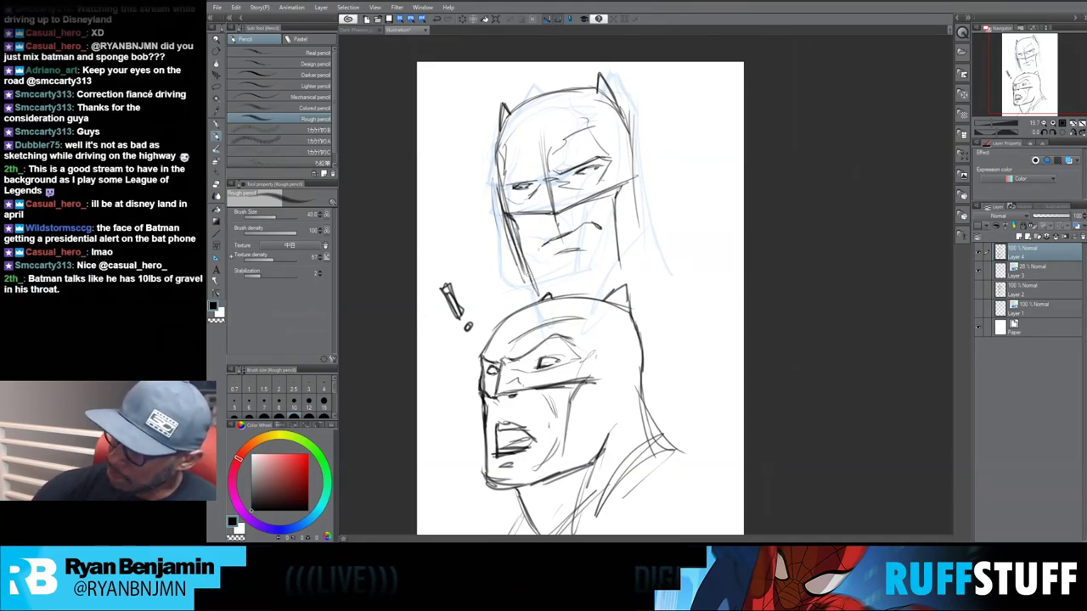
pyautogui.moveTo(632, 170)
pyautogui.mouseDown()
pyautogui.moveTo(659, 255)
pyautogui.moveTo(601, 294)
pyautogui.mouseUp()
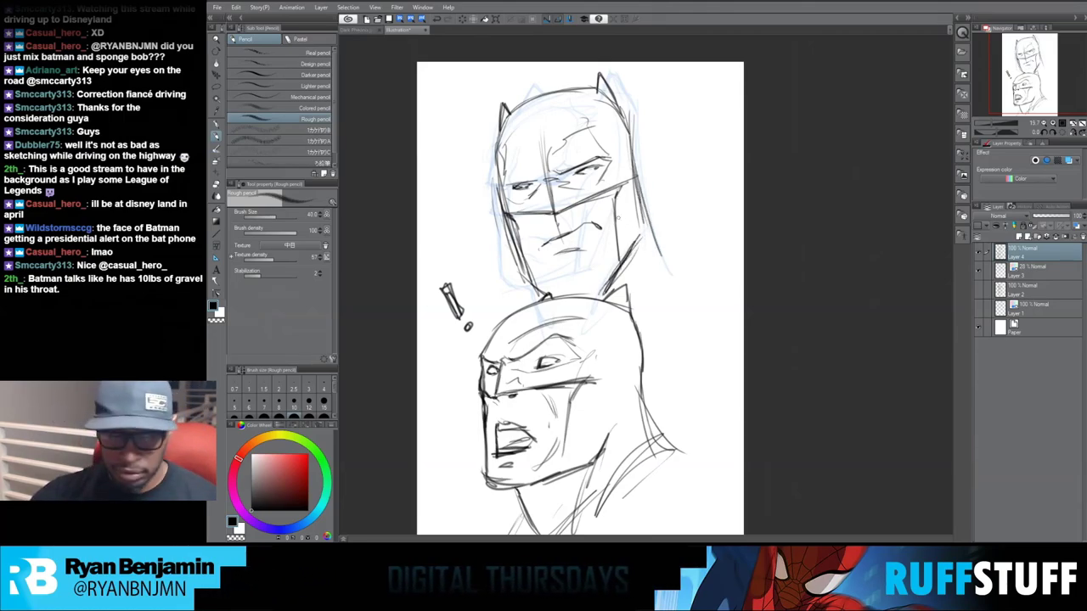
# With the brush size raised to 50, reinforce the angry brows and eyes and add contour lines over the forehead and cowl.
pyautogui.press(']')
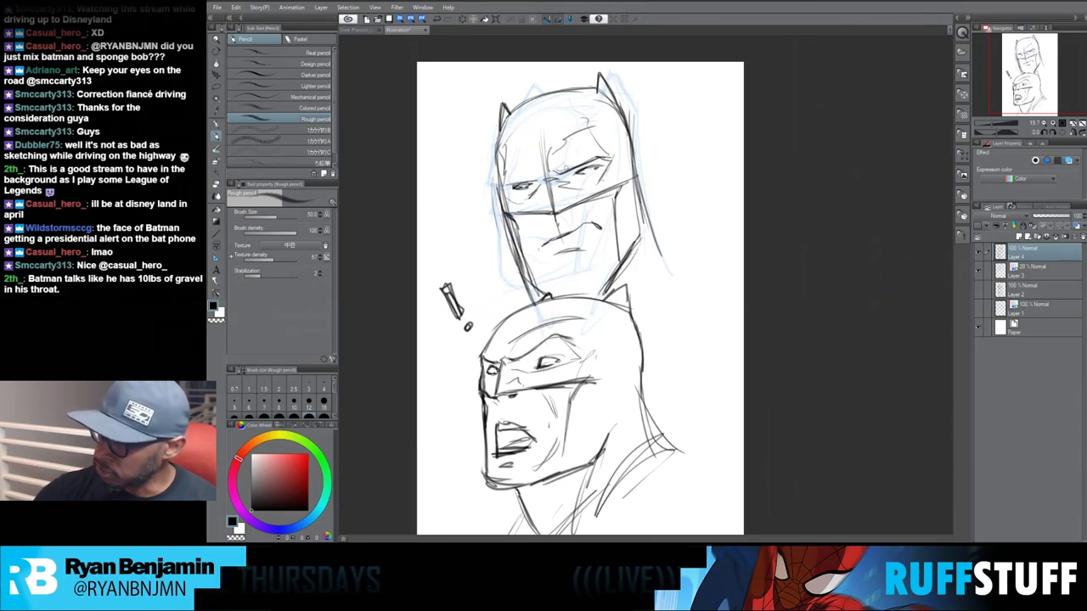
pyautogui.moveTo(539, 172); pyautogui.dragTo(509, 160)
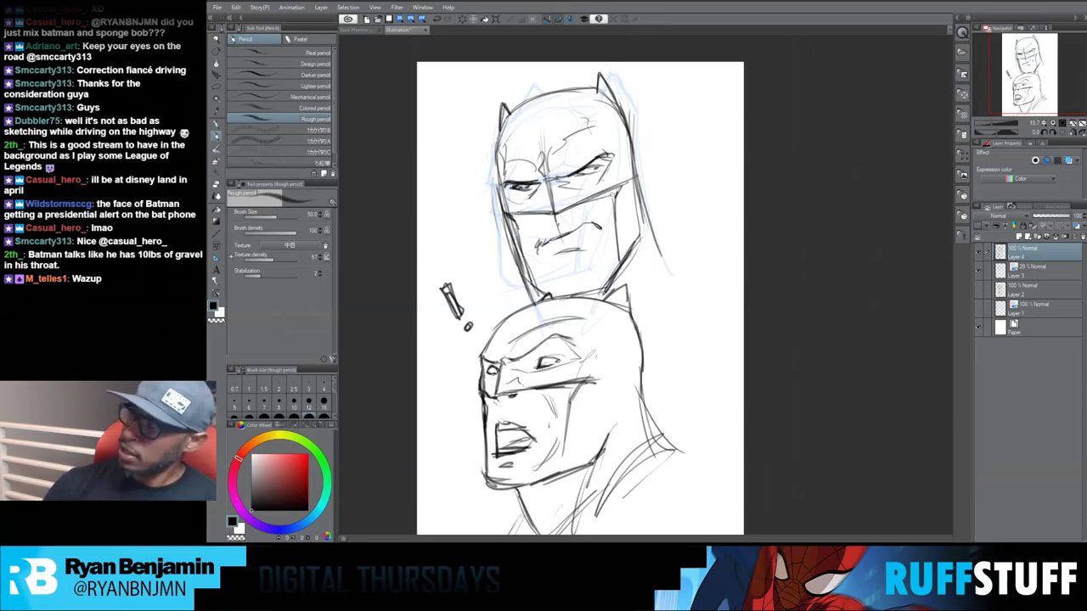
pyautogui.moveTo(568, 155)
pyautogui.mouseDown()
pyautogui.moveTo(601, 111)
pyautogui.moveTo(545, 123)
pyautogui.mouseUp()
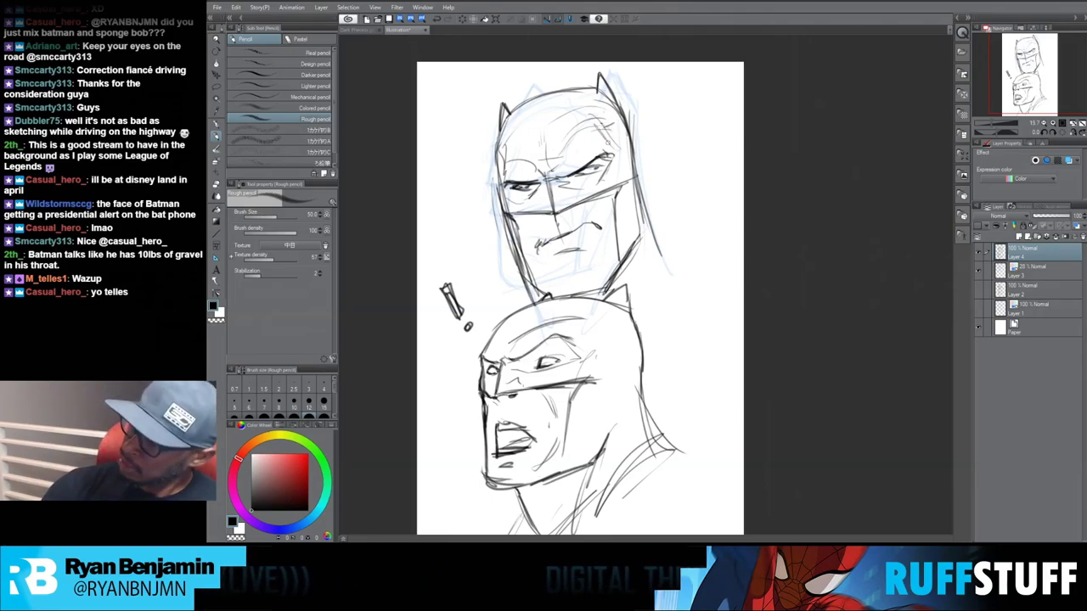
pyautogui.moveTo(589, 102); pyautogui.dragTo(612, 141)
pyautogui.moveTo(520, 116); pyautogui.dragTo(596, 106)
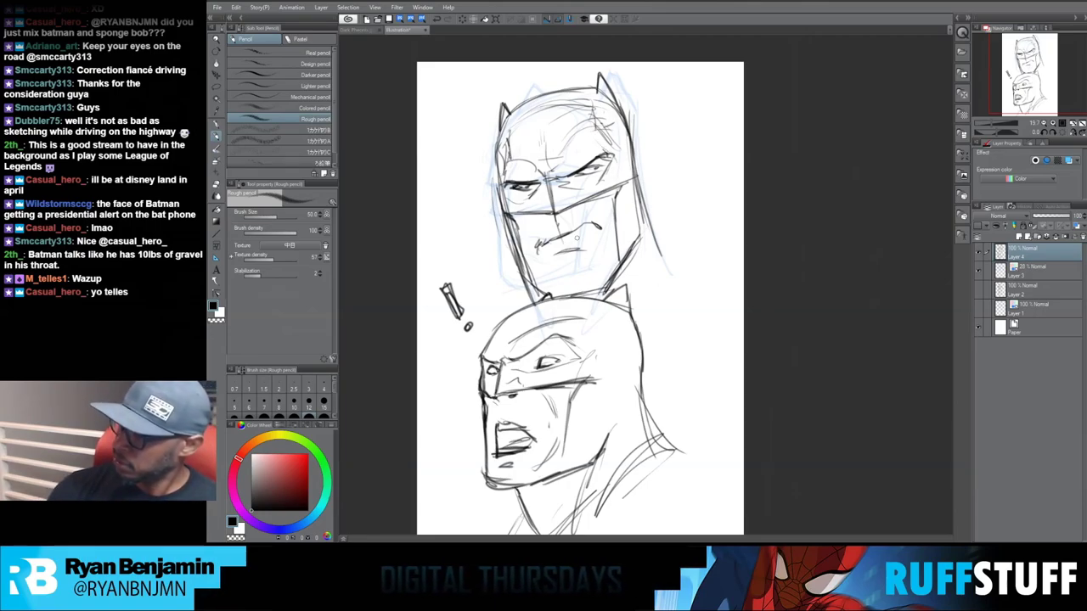
# Finish the scowling head with a darker snarling mouth, neck and shoulder lines, and hatched stubble on the chin and jaw.
pyautogui.moveTo(556, 231); pyautogui.dragTo(600, 230)
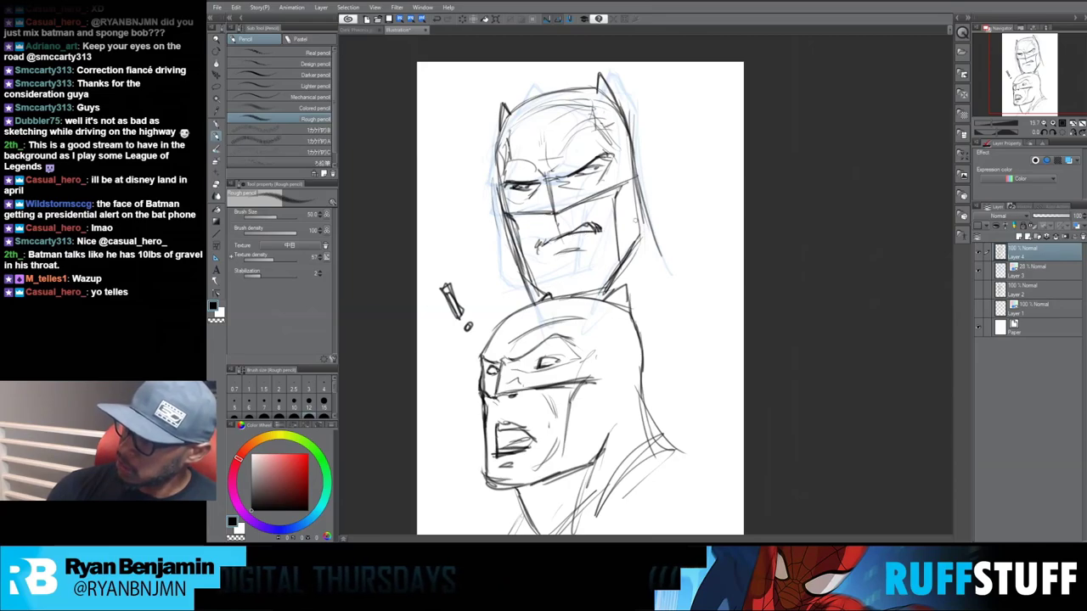
pyautogui.moveTo(641, 238)
pyautogui.mouseDown()
pyautogui.moveTo(605, 297)
pyautogui.moveTo(684, 263)
pyautogui.mouseUp()
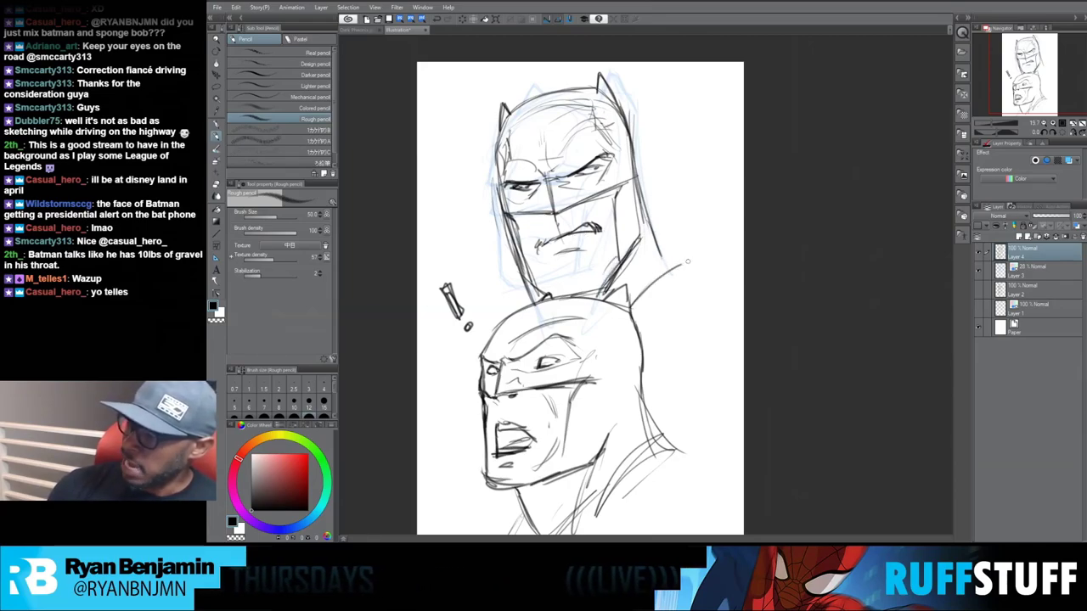
pyautogui.moveTo(632, 304); pyautogui.dragTo(729, 289)
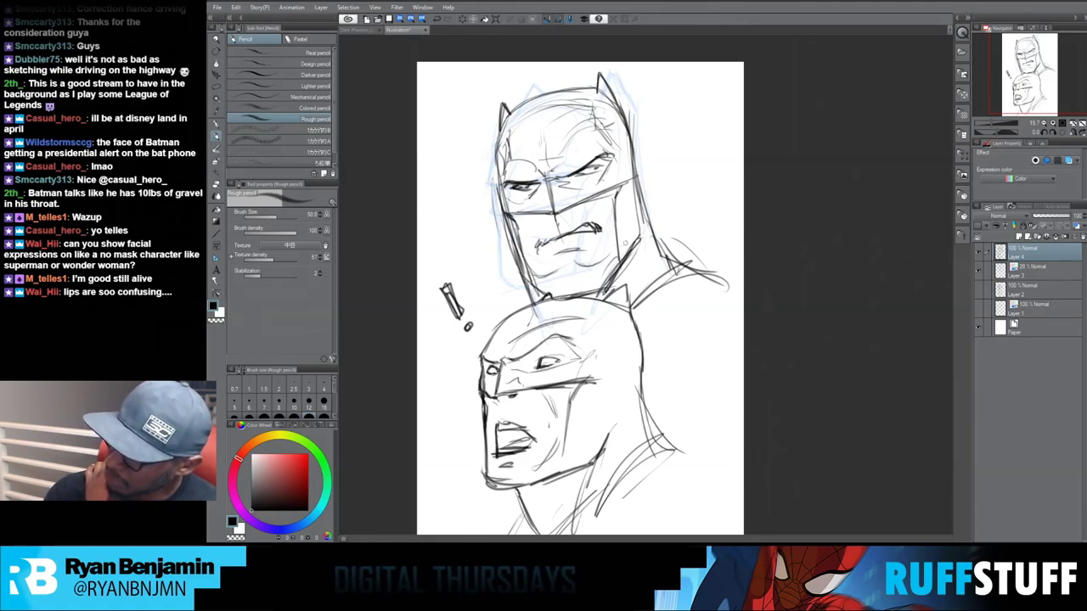
pyautogui.moveTo(605, 253); pyautogui.dragTo(537, 273)
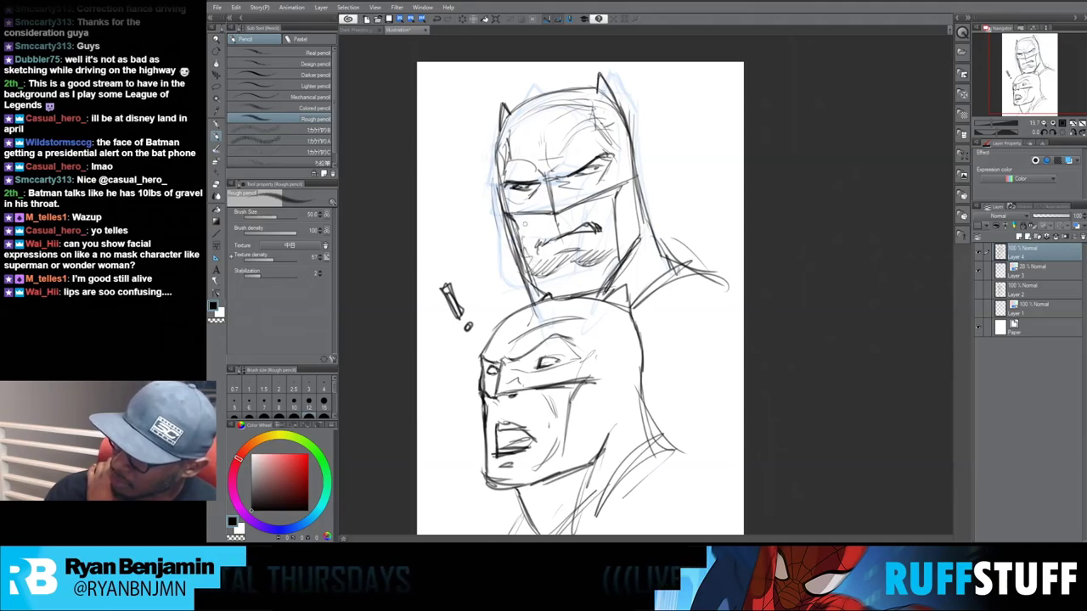
pyautogui.moveTo(535, 278); pyautogui.dragTo(553, 301)
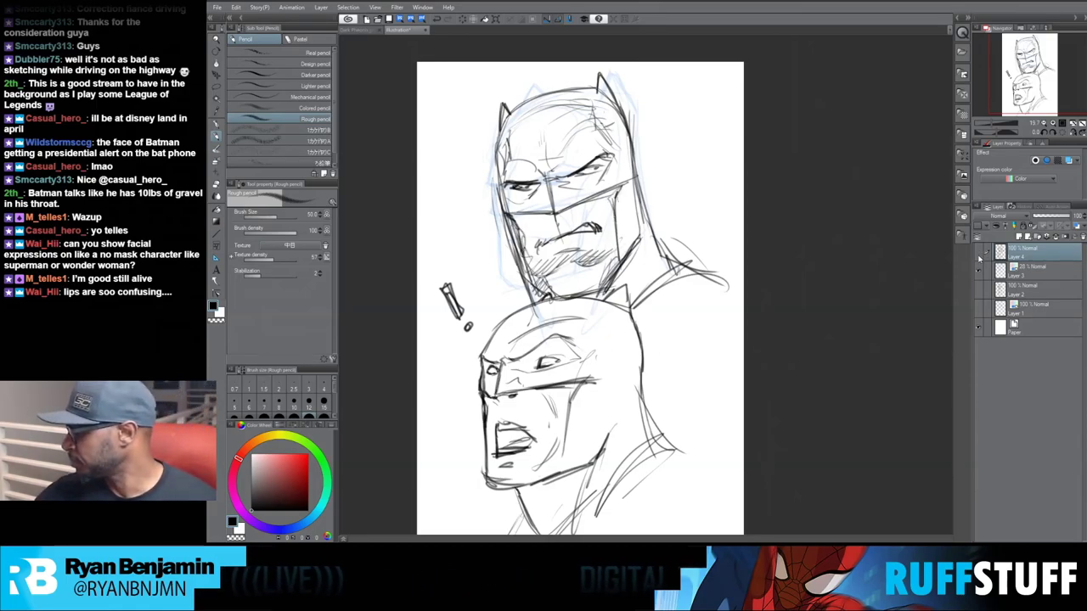
# Hide Layer 4 and Layer 3 to clear the page, and create a new raster layer for mouth studies.
pyautogui.click(979, 255)
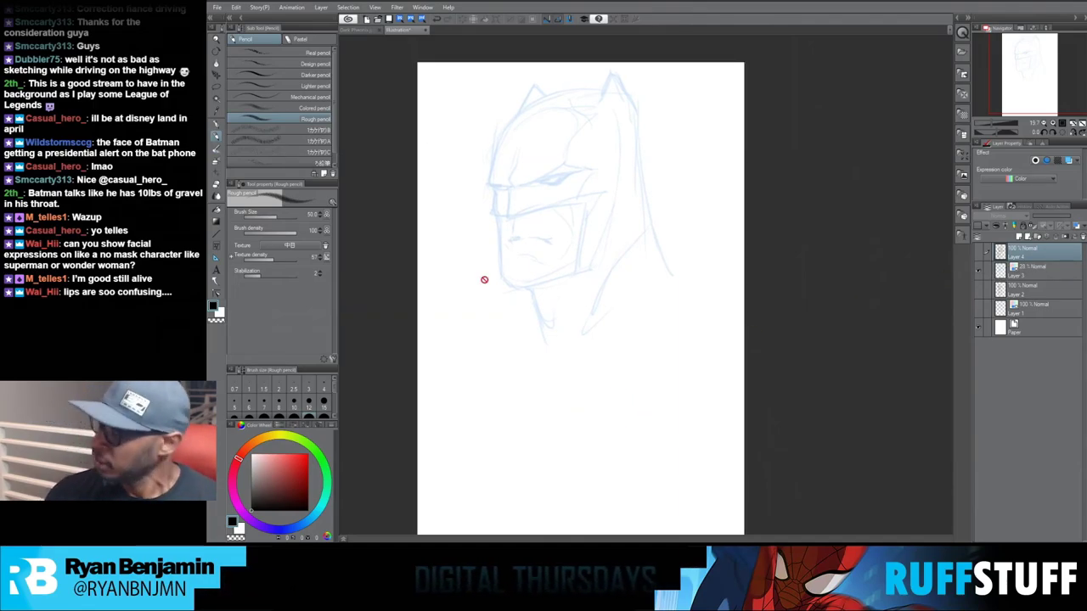
pyautogui.click(978, 270)
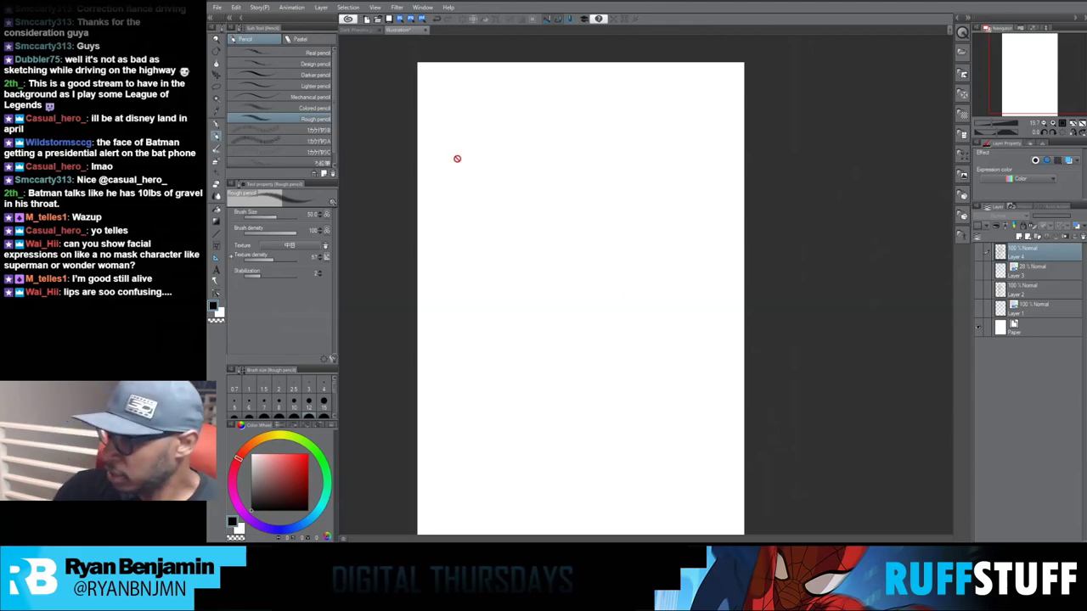
pyautogui.hotkey('ctrl', 'shift', 'n')
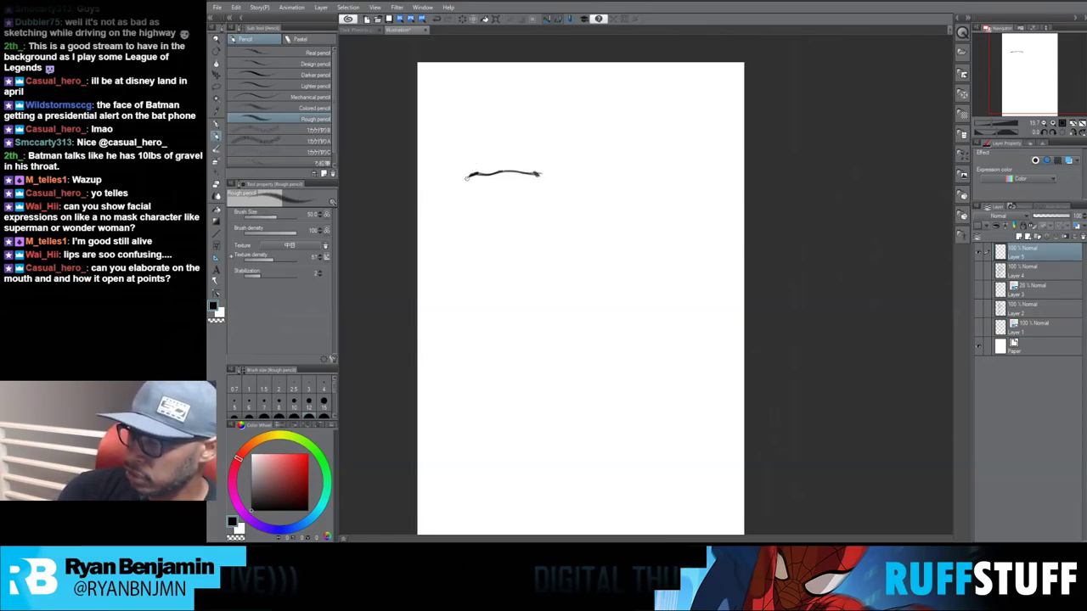
# Sketch mouth studies on Layer 5: a closed mouth, a slightly parted one below it, and a wider one showing upper teeth beside it.
pyautogui.moveTo(479, 188); pyautogui.dragTo(496, 187)
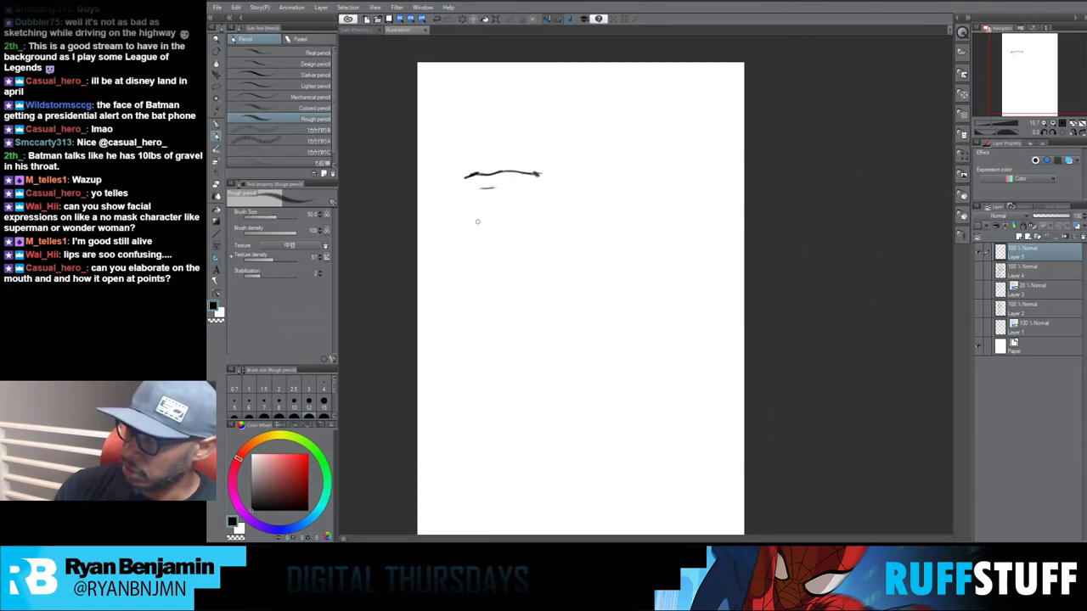
pyautogui.moveTo(478, 223)
pyautogui.mouseDown()
pyautogui.moveTo(530, 225)
pyautogui.moveTo(472, 230)
pyautogui.moveTo(491, 234)
pyautogui.moveTo(535, 227)
pyautogui.mouseUp()
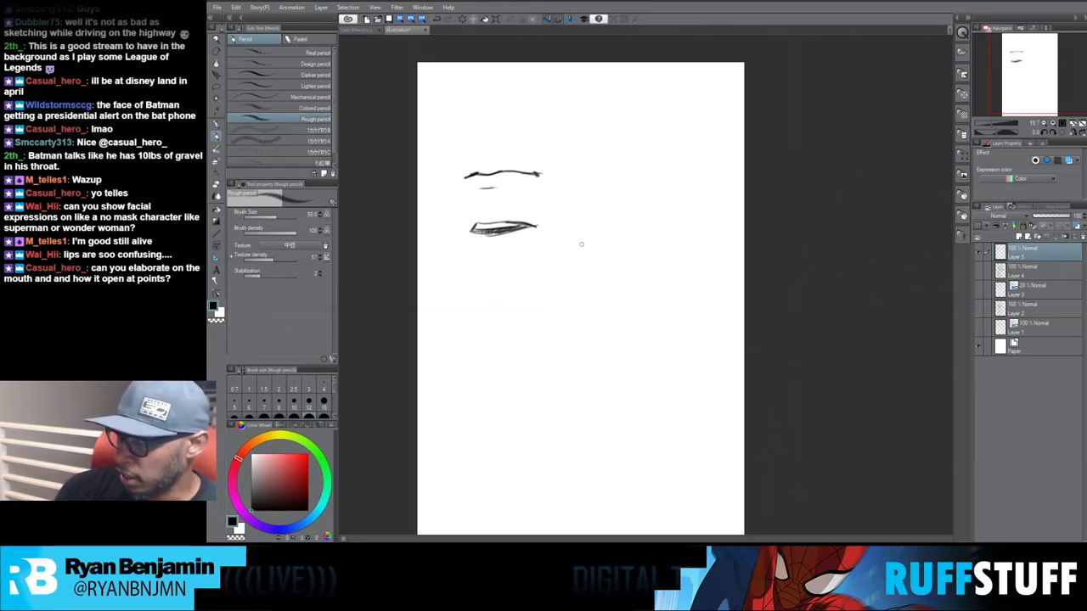
pyautogui.moveTo(601, 219)
pyautogui.mouseDown()
pyautogui.moveTo(663, 220)
pyautogui.moveTo(597, 225)
pyautogui.moveTo(693, 227)
pyautogui.mouseUp()
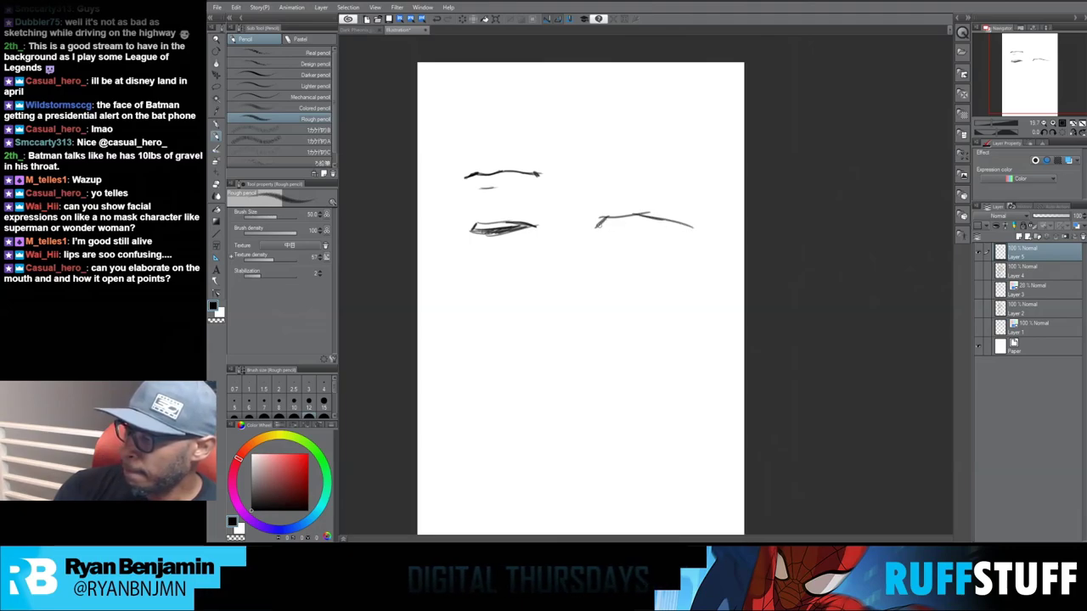
pyautogui.moveTo(594, 231)
pyautogui.mouseDown()
pyautogui.moveTo(615, 234)
pyautogui.moveTo(645, 217)
pyautogui.moveTo(602, 220)
pyautogui.mouseUp()
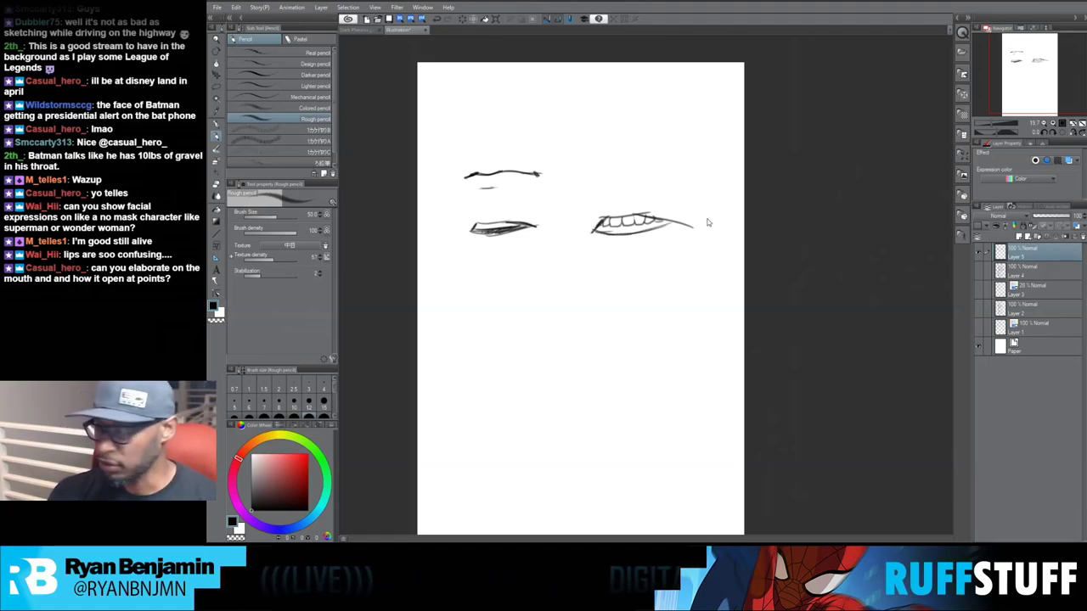
# Try to isolate the toothed mouth with a lasso selection and scale it down to a much smaller size.
pyautogui.hotkey('ctrl', 't')
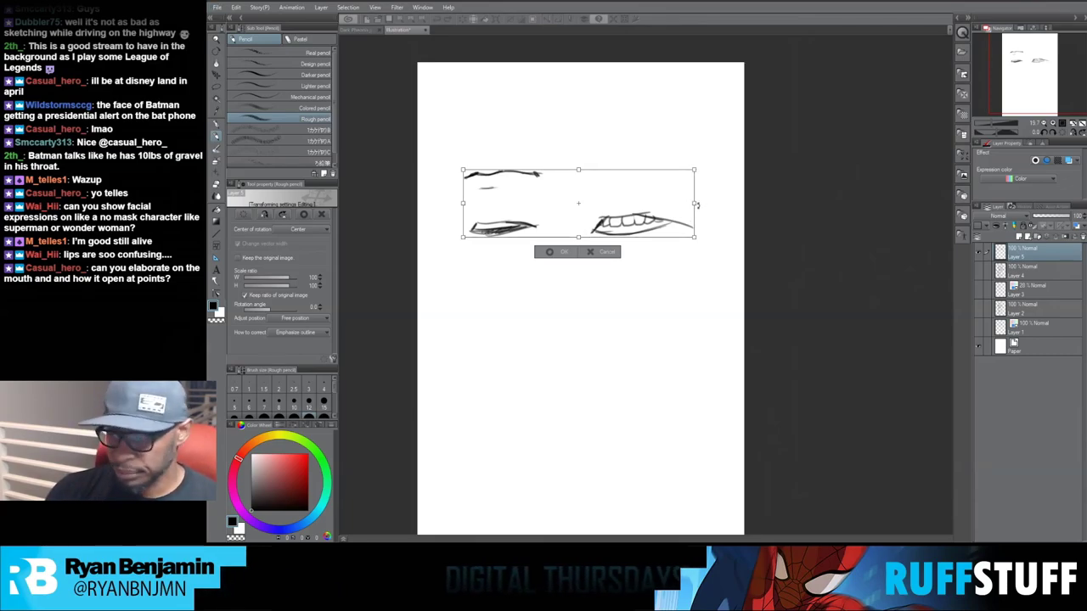
pyautogui.press('Return')
pyautogui.press('m')
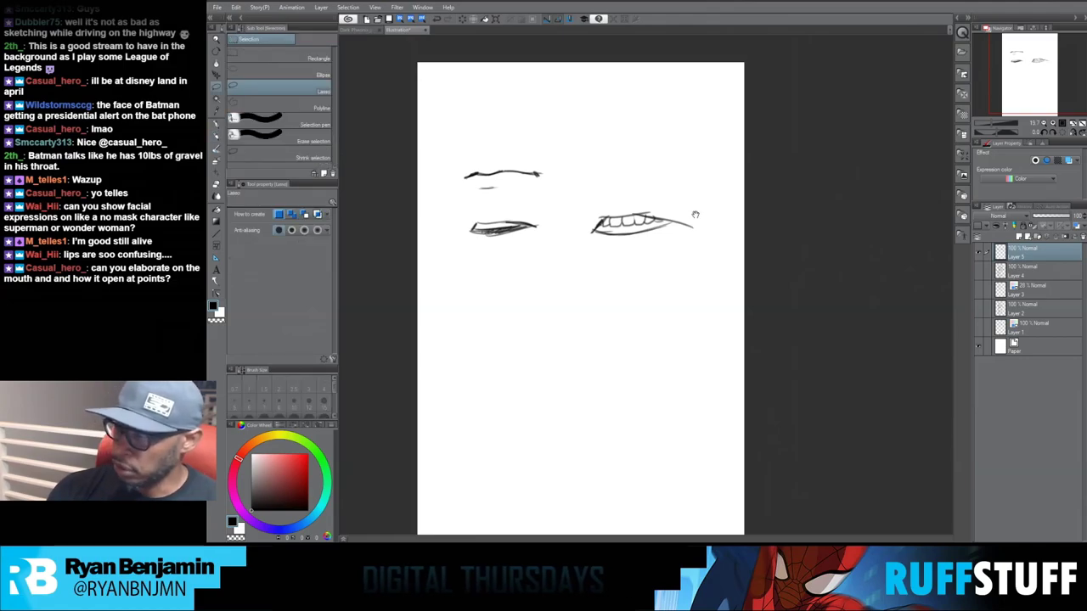
pyautogui.moveTo(679, 193); pyautogui.dragTo(718, 200)
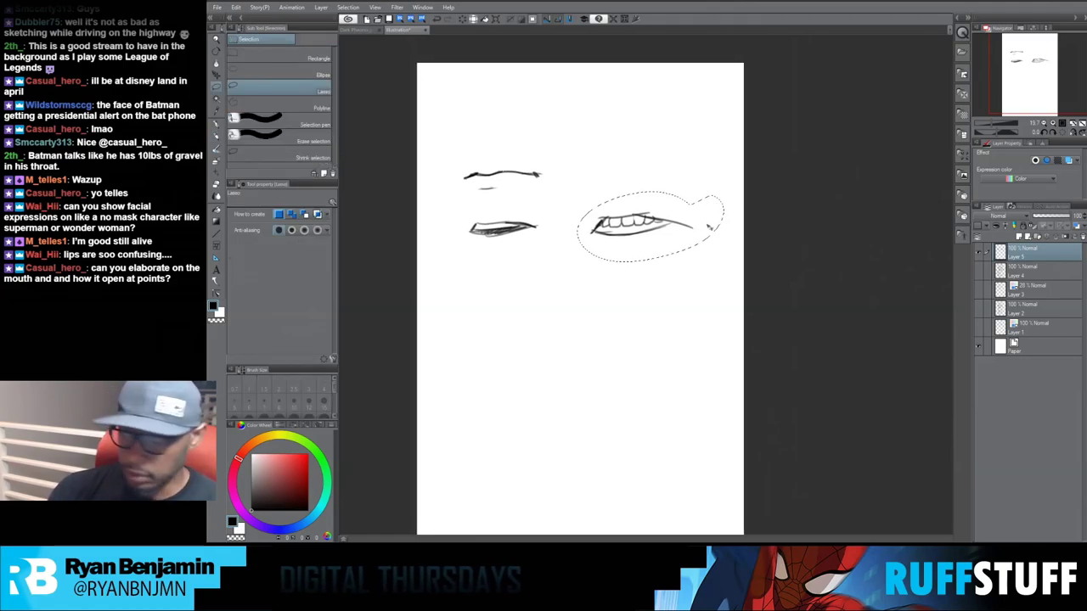
pyautogui.hotkey('ctrl', 't')
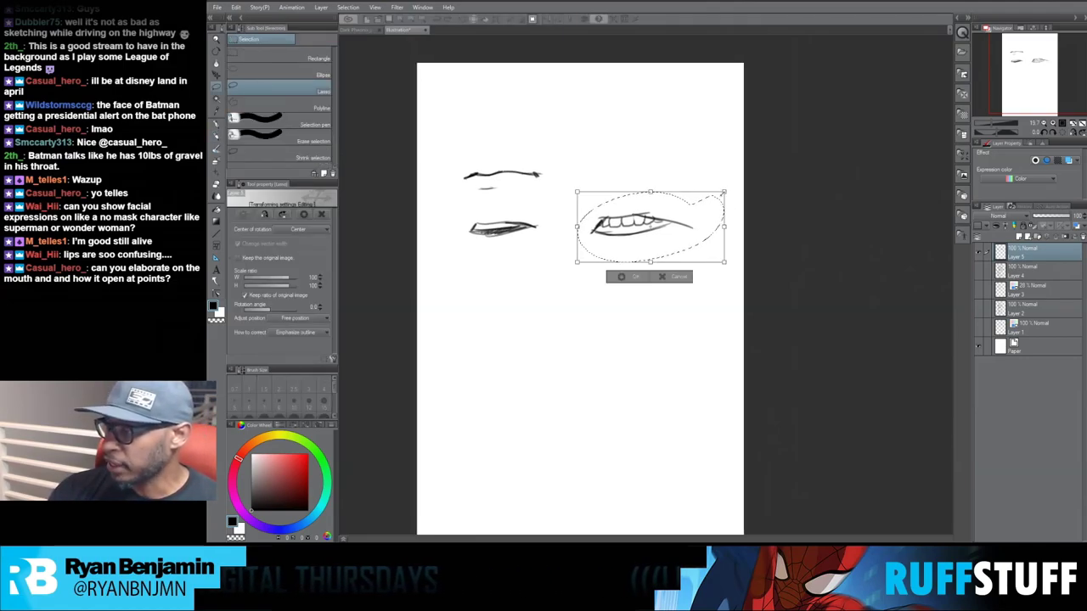
pyautogui.moveTo(723, 192); pyautogui.dragTo(671, 221)
pyautogui.press('Return')
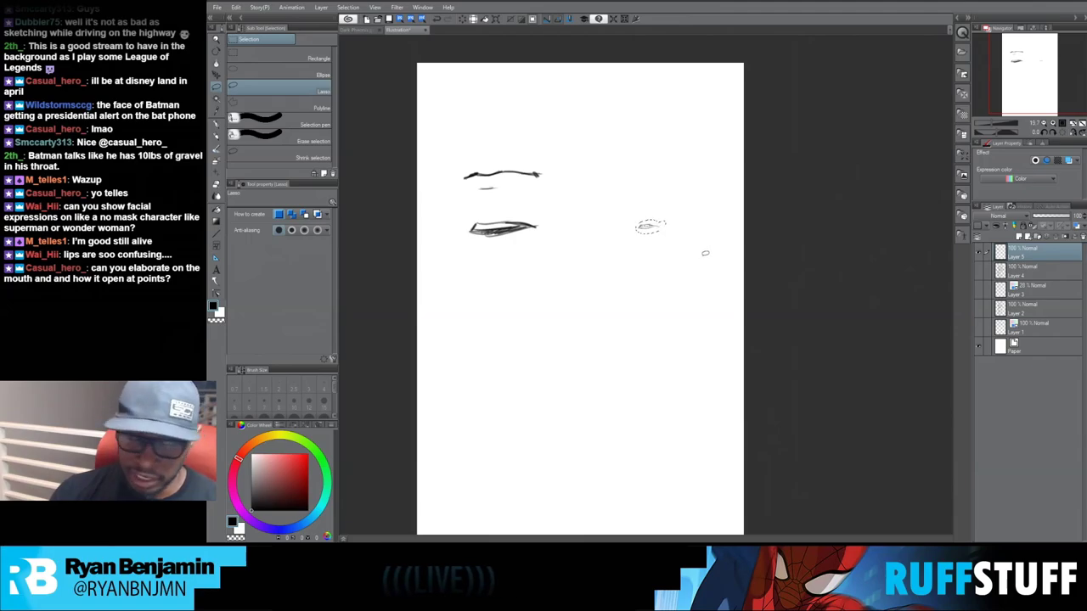
# Try to duplicate the shrunken toothed mouth repeatedly onto a stack of new layers above Layer 5.
pyautogui.hotkey('ctrl', 'v')
pyautogui.hotkey('ctrl', 'v')
pyautogui.hotkey('ctrl', 'v')
pyautogui.hotkey('ctrl', 'v')
pyautogui.hotkey('ctrl', 'v')
pyautogui.hotkey('ctrl', 'v')
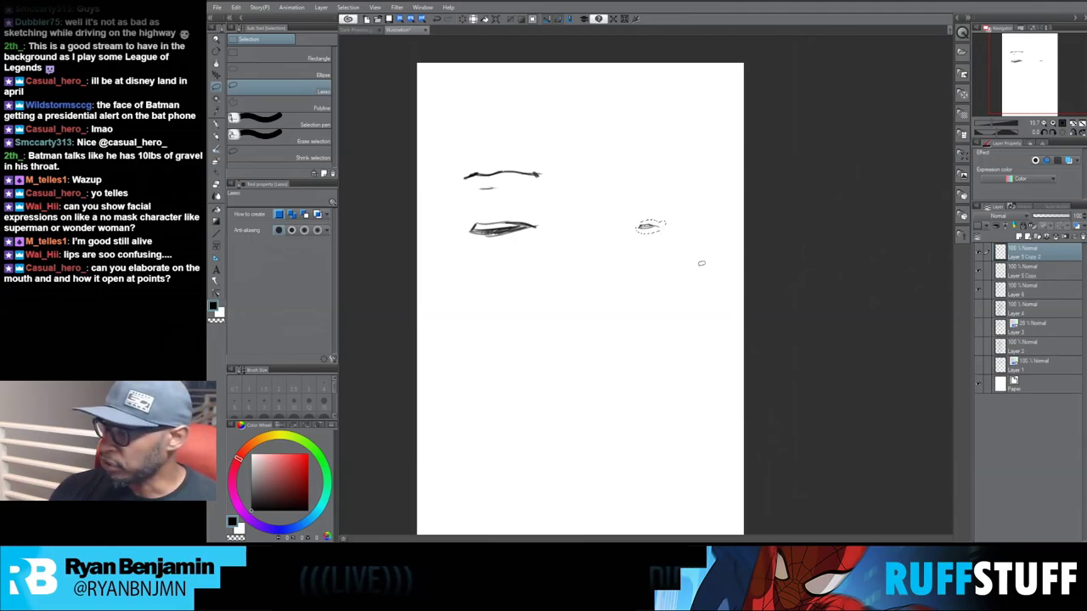
pyautogui.hotkey('ctrl', 'j')
pyautogui.hotkey('ctrl', 'j')
pyautogui.hotkey('ctrl', 'j')
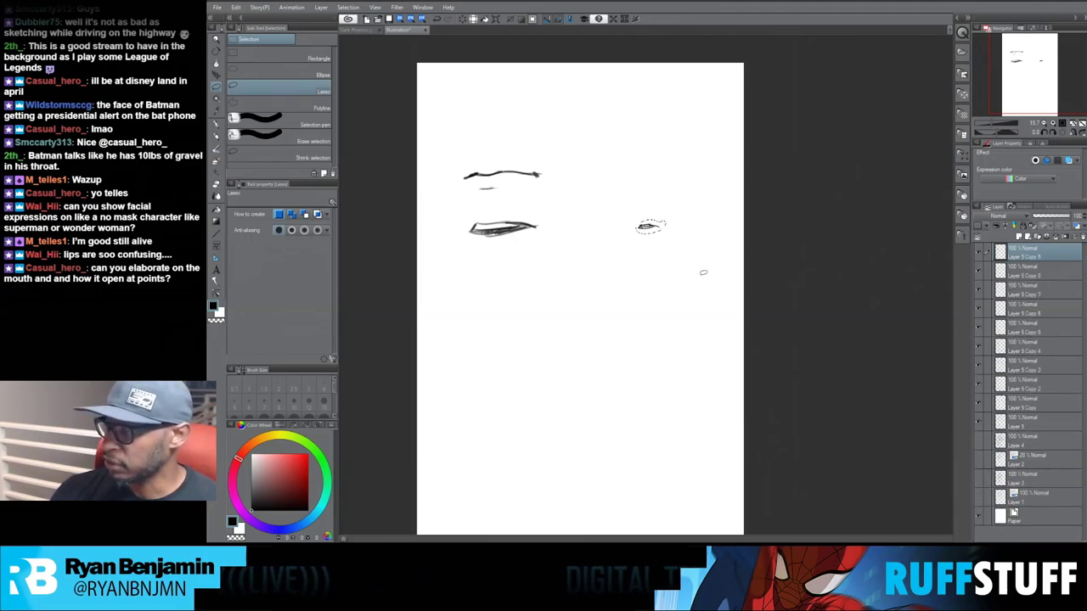
# Undo the duplicated layers, the shrinking of the toothed mouth and its lasso selection.
pyautogui.hotkey('ctrl', 'z')
pyautogui.hotkey('ctrl', 'z')
pyautogui.hotkey('ctrl', 'z')
pyautogui.hotkey('ctrl', 'z')
pyautogui.hotkey('ctrl', 'z')
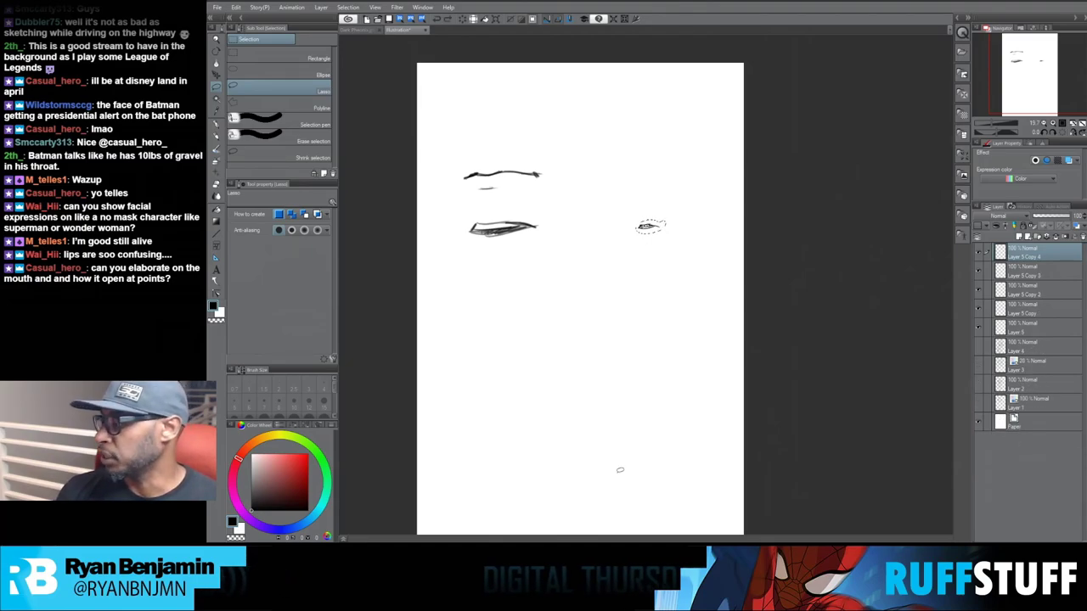
pyautogui.hotkey('ctrl', 'z')
pyautogui.hotkey('ctrl', 'z')
pyautogui.hotkey('ctrl', 'z')
pyautogui.hotkey('ctrl', 'z')
pyautogui.hotkey('ctrl', 'z')
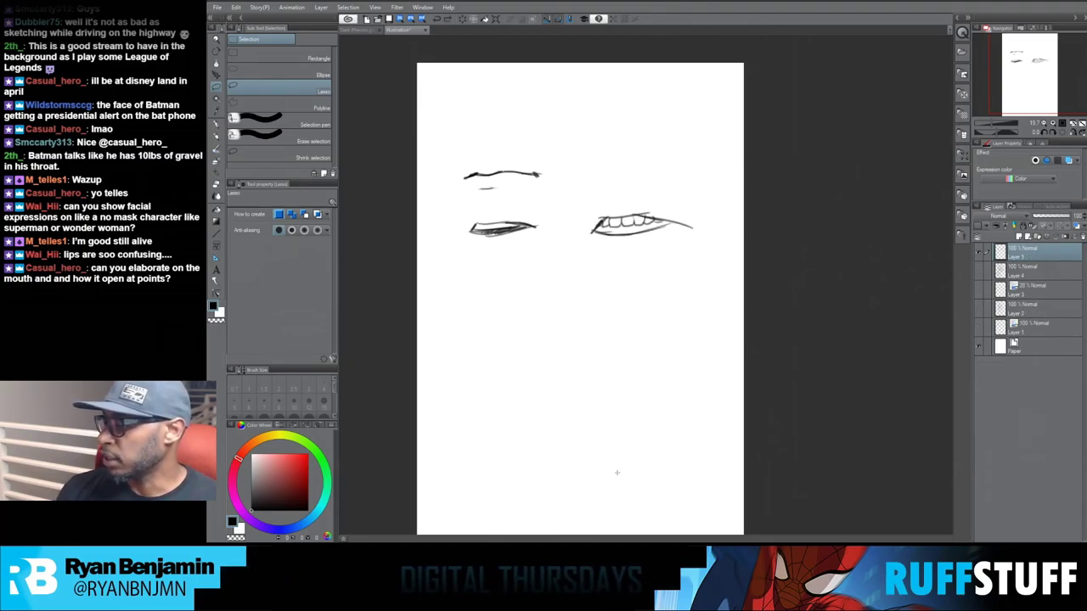
# Sketch clenched upper and lower rows of teeth below the slightly parted mouth with the Rough pencil.
pyautogui.press('p')
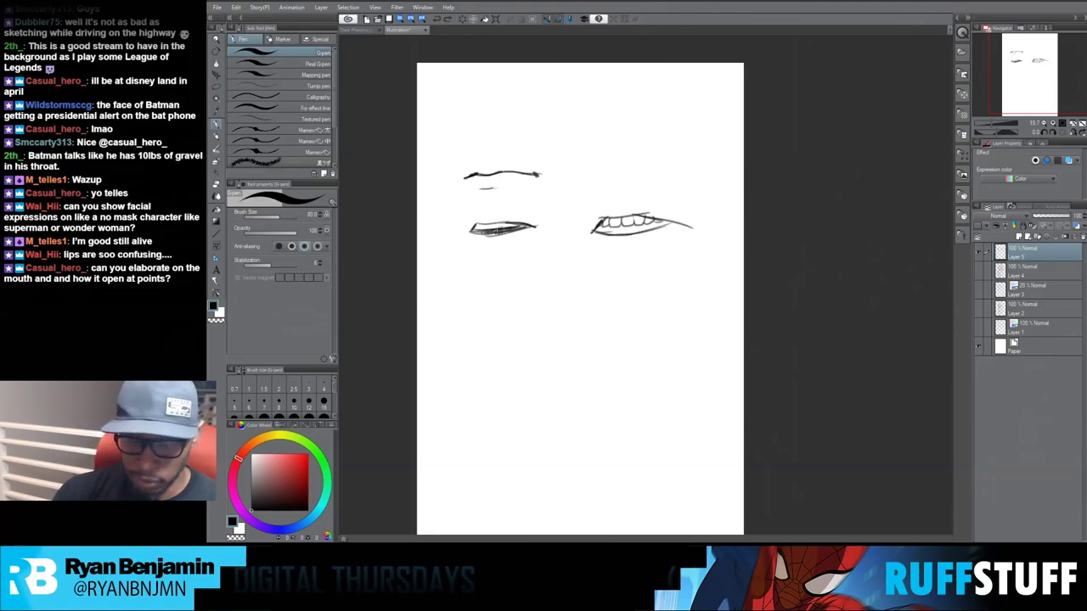
pyautogui.press('p')
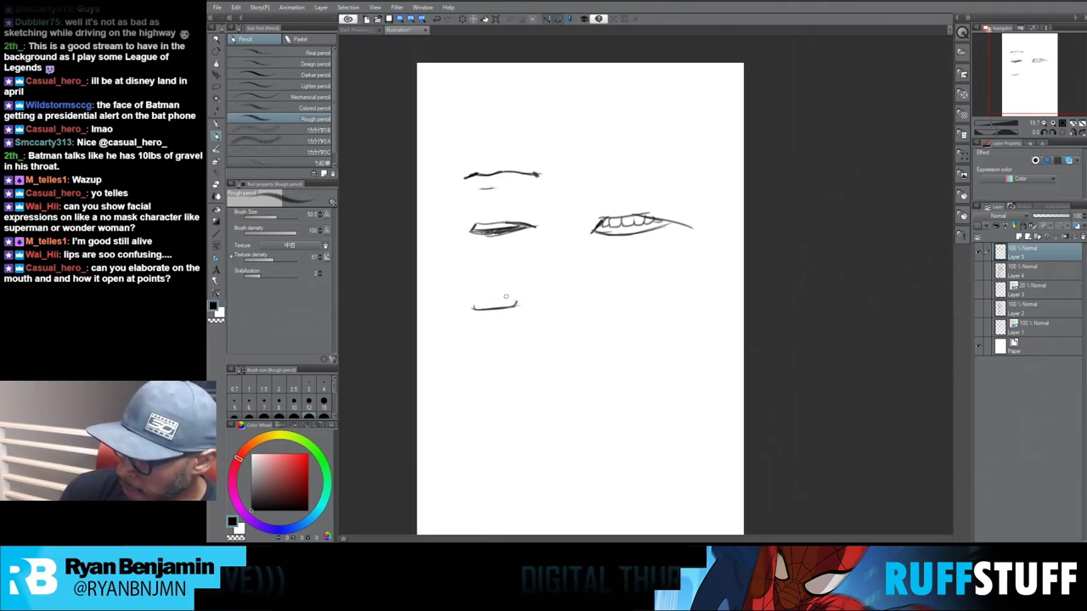
pyautogui.moveTo(515, 303)
pyautogui.mouseDown()
pyautogui.moveTo(529, 304)
pyautogui.moveTo(492, 299)
pyautogui.moveTo(497, 290)
pyautogui.moveTo(506, 305)
pyautogui.moveTo(532, 303)
pyautogui.moveTo(473, 306)
pyautogui.mouseUp()
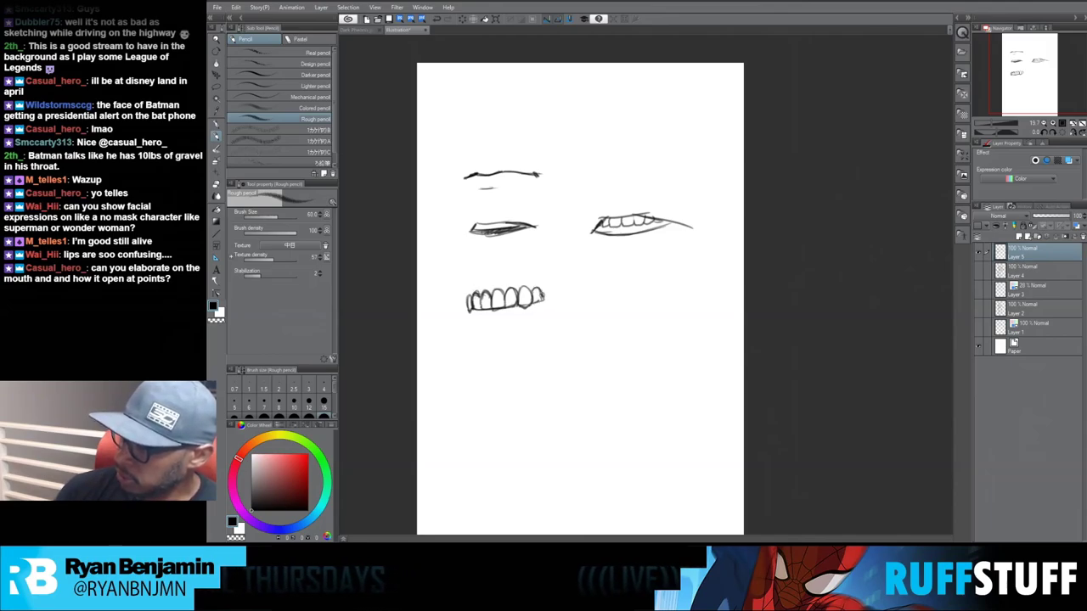
pyautogui.moveTo(547, 287); pyautogui.dragTo(550, 305)
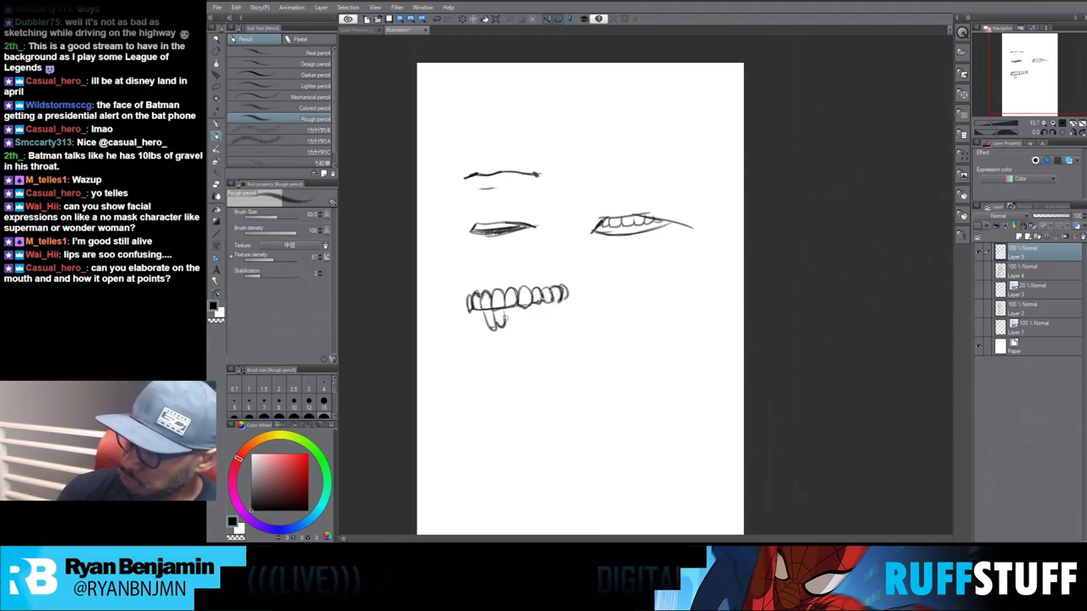
pyautogui.moveTo(479, 309); pyautogui.dragTo(486, 330)
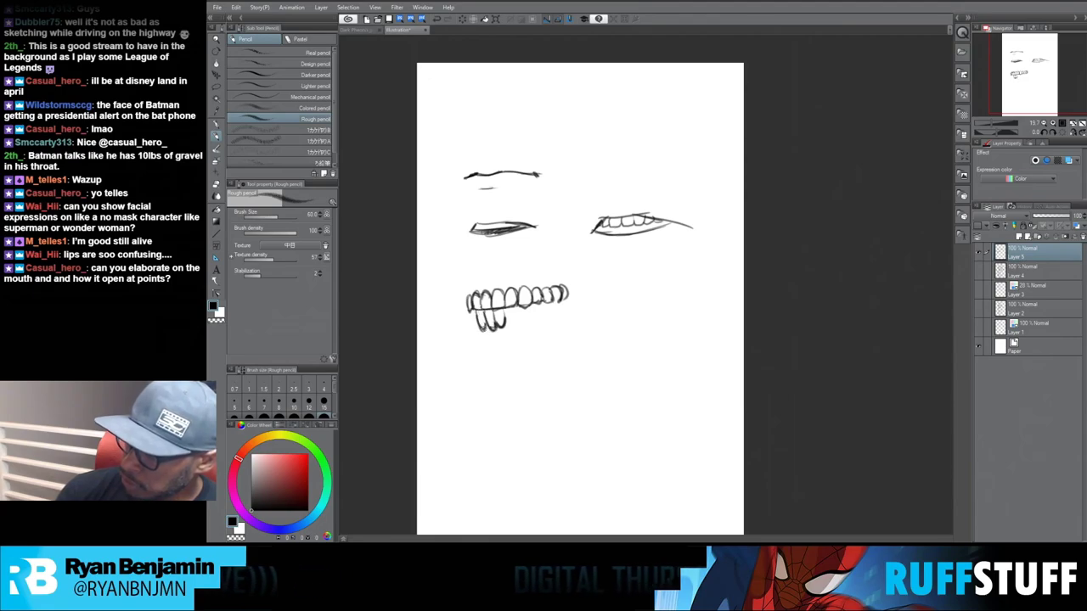
pyautogui.moveTo(508, 324); pyautogui.dragTo(544, 309)
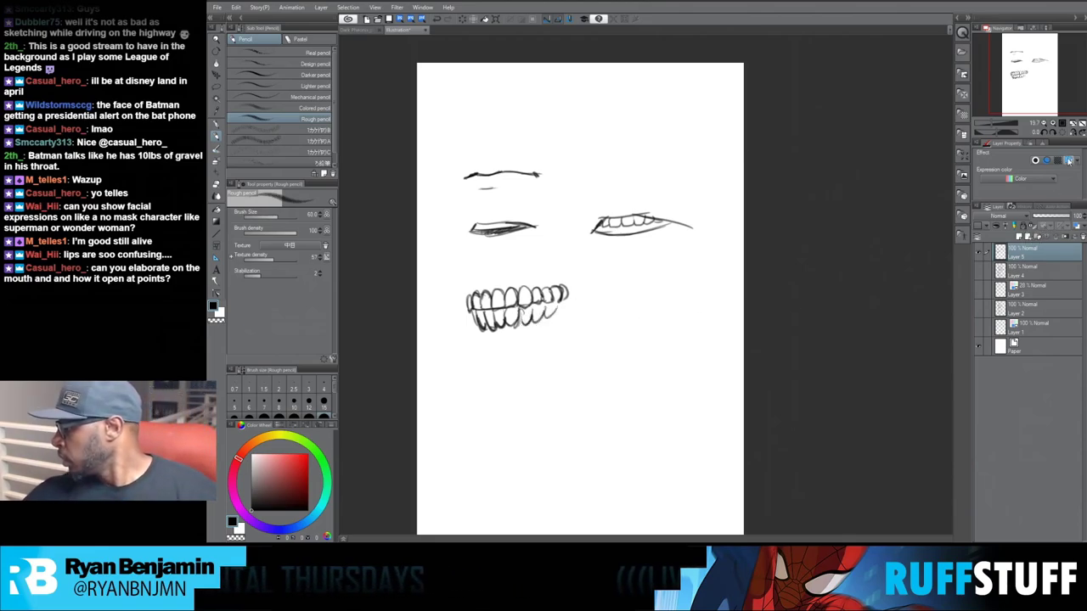
# Turn Layer 5 into a faint blue guide at 46% opacity and add a new layer above it.
pyautogui.click(1049, 227)
pyautogui.moveTo(1063, 217); pyautogui.dragTo(1051, 217)
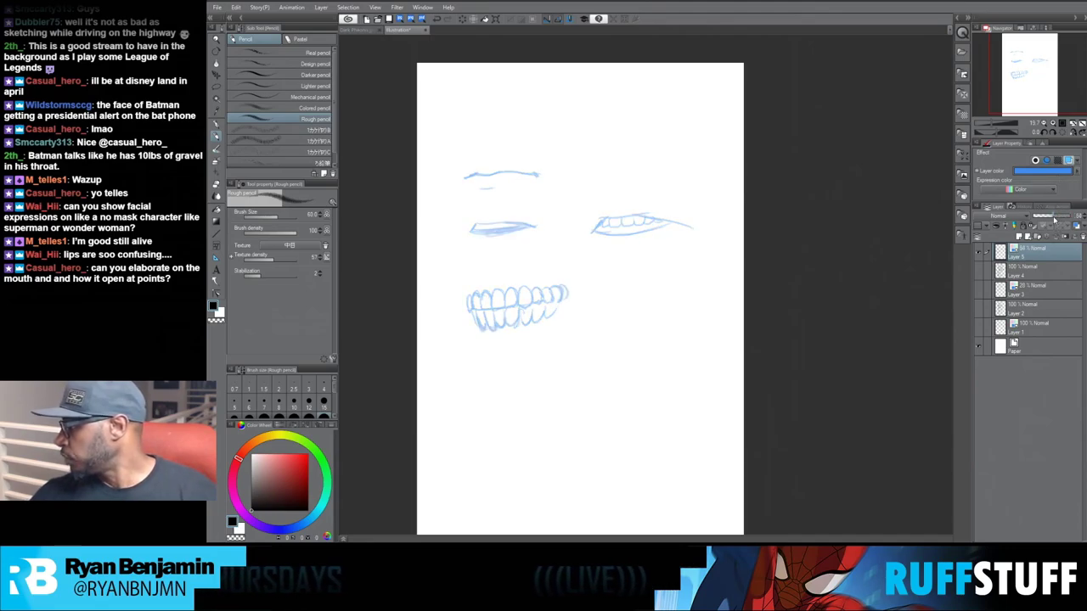
pyautogui.click(1019, 238)
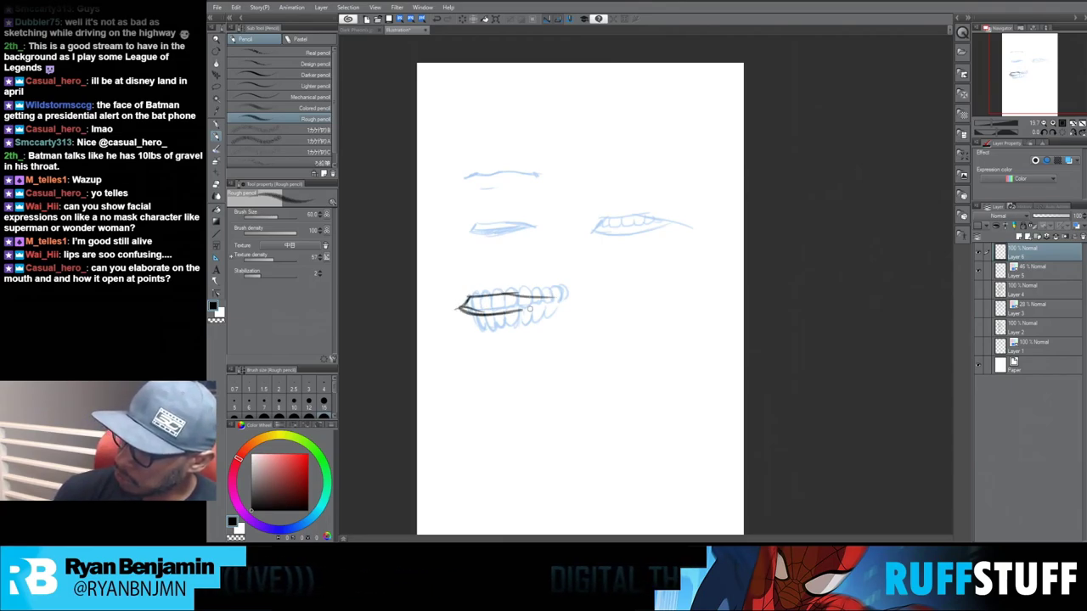
# Outline parted lips with tooth edges over the blue teeth, using brush size 50, and shade the lower gap with Charcoal.
pyautogui.moveTo(496, 312); pyautogui.dragTo(563, 302)
pyautogui.press('[')
pyautogui.press('[')
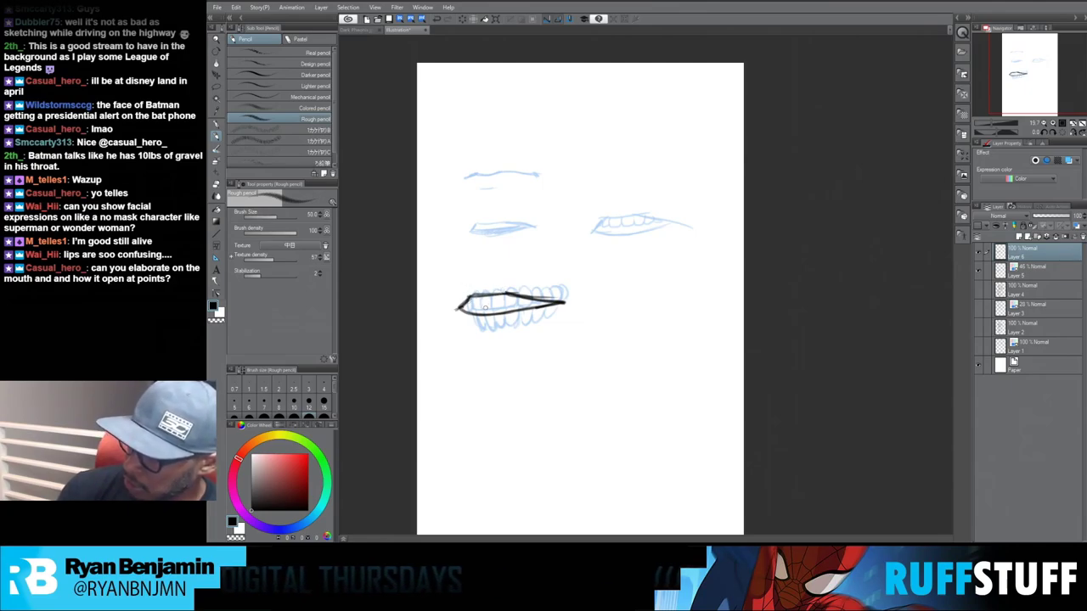
pyautogui.moveTo(475, 310); pyautogui.dragTo(514, 303)
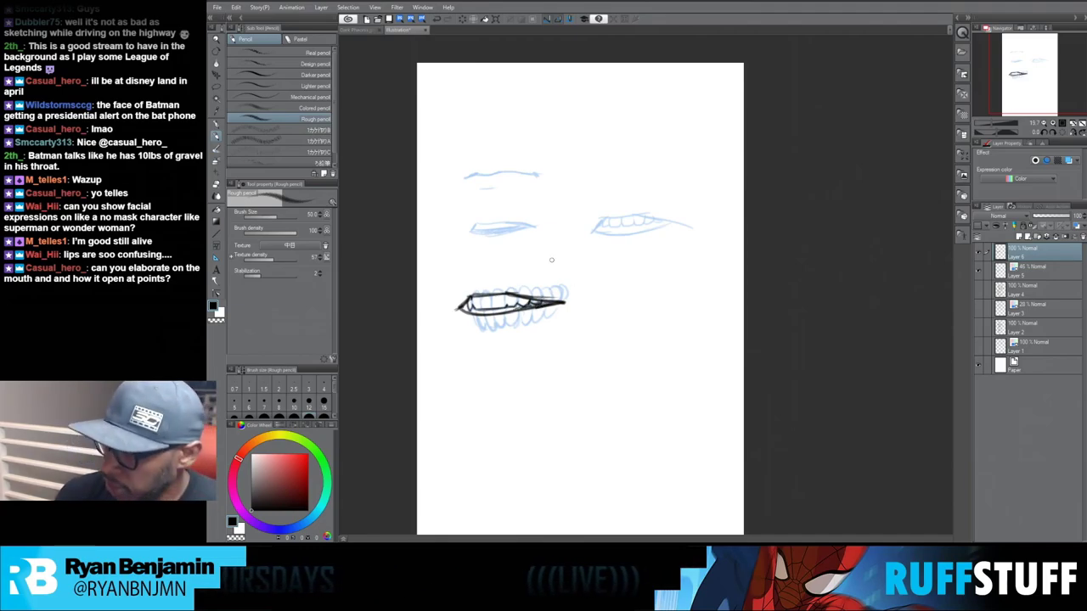
pyautogui.click(299, 40)
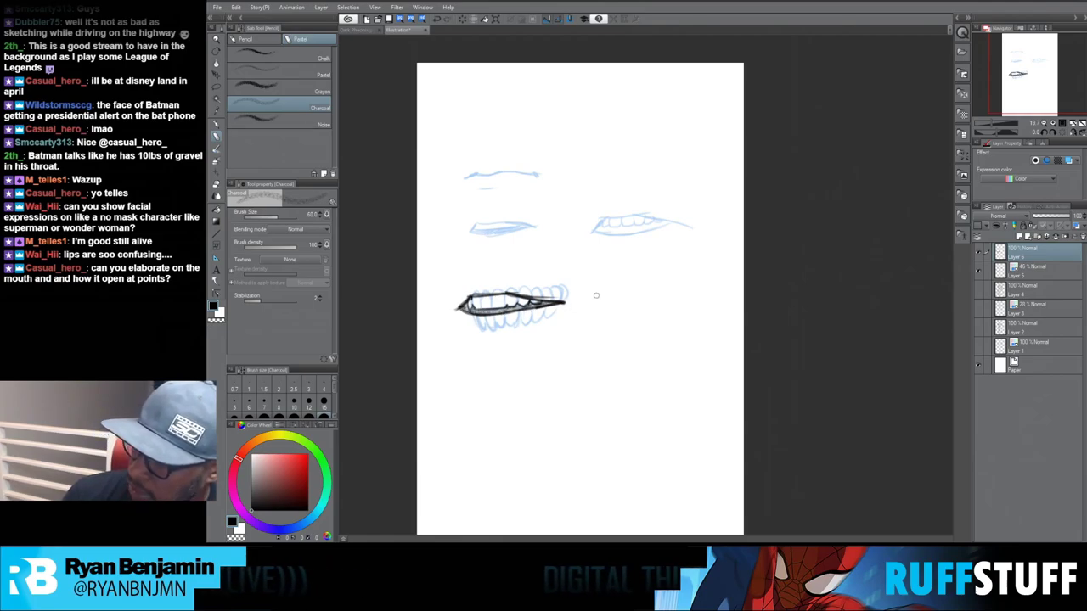
# Hide Layer 5 and sketch the lower lip's bottom line beneath the mouth with the Rough pencil, nudging it into place.
pyautogui.click(979, 271)
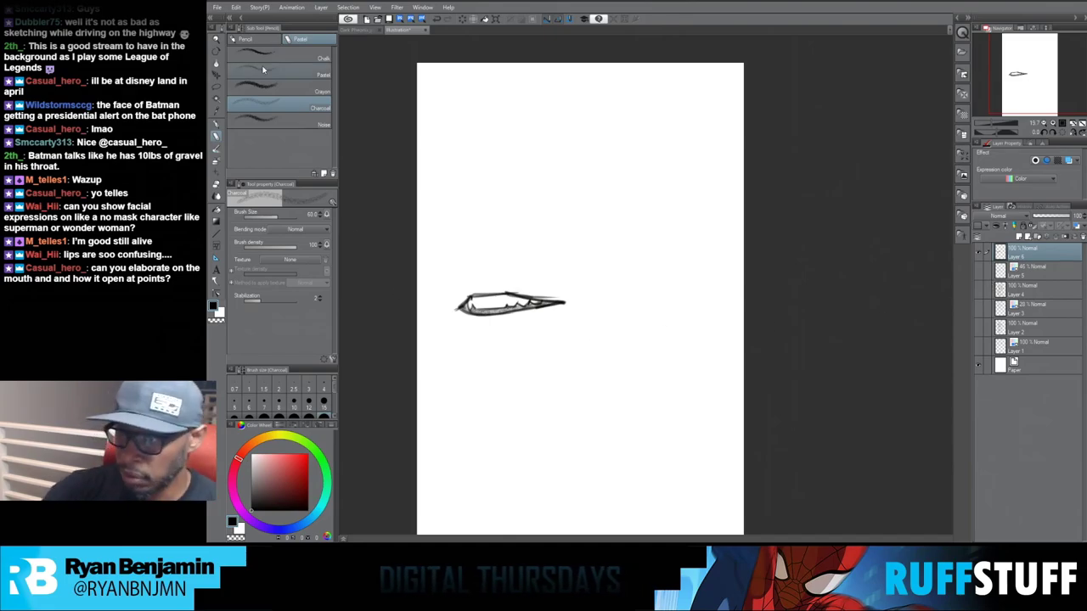
pyautogui.click(255, 40)
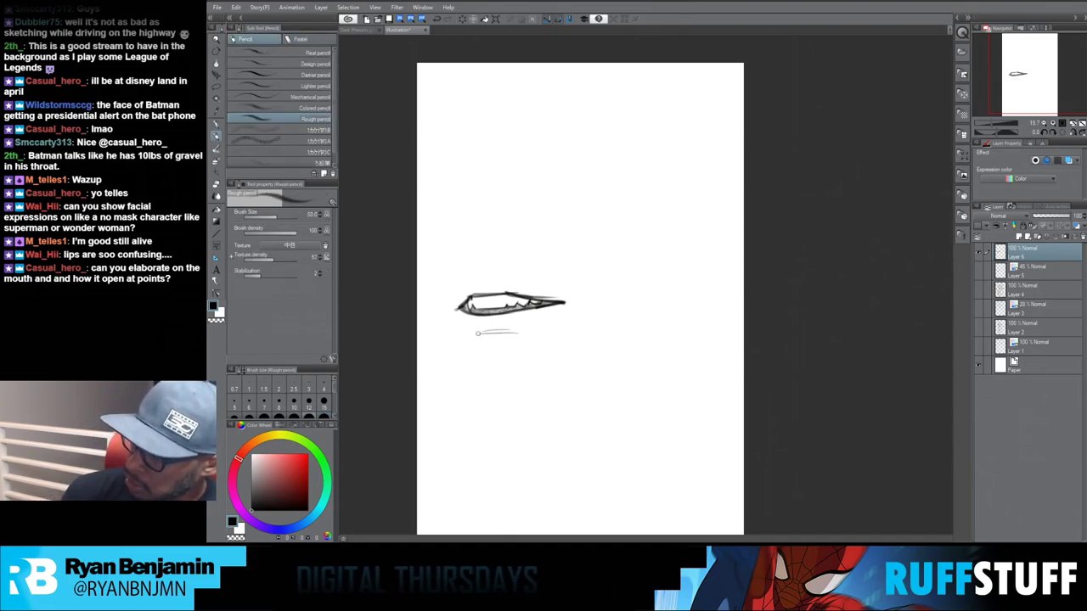
pyautogui.moveTo(465, 331); pyautogui.dragTo(520, 331)
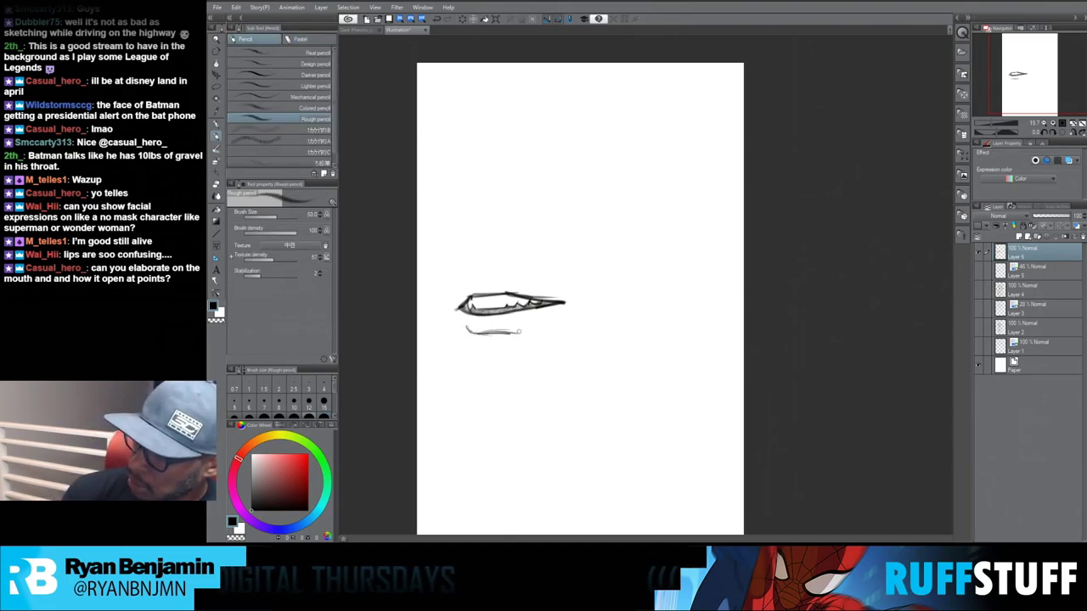
pyautogui.moveTo(468, 332)
pyautogui.mouseDown()
pyautogui.moveTo(527, 332)
pyautogui.moveTo(450, 340)
pyautogui.moveTo(543, 331)
pyautogui.mouseUp()
pyautogui.press('m')
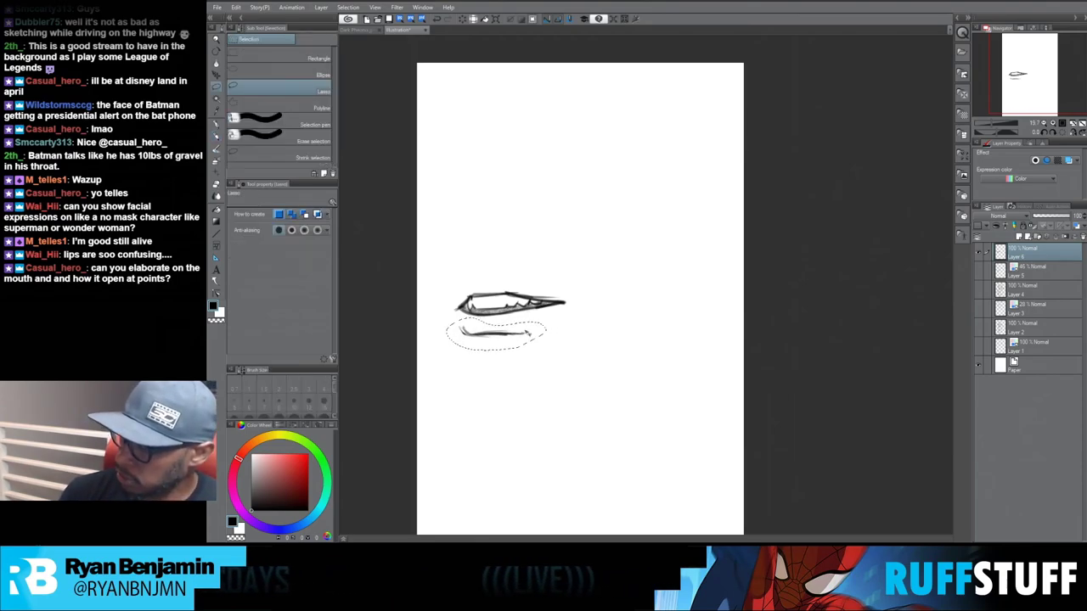
pyautogui.hotkey('ctrl', 'd')
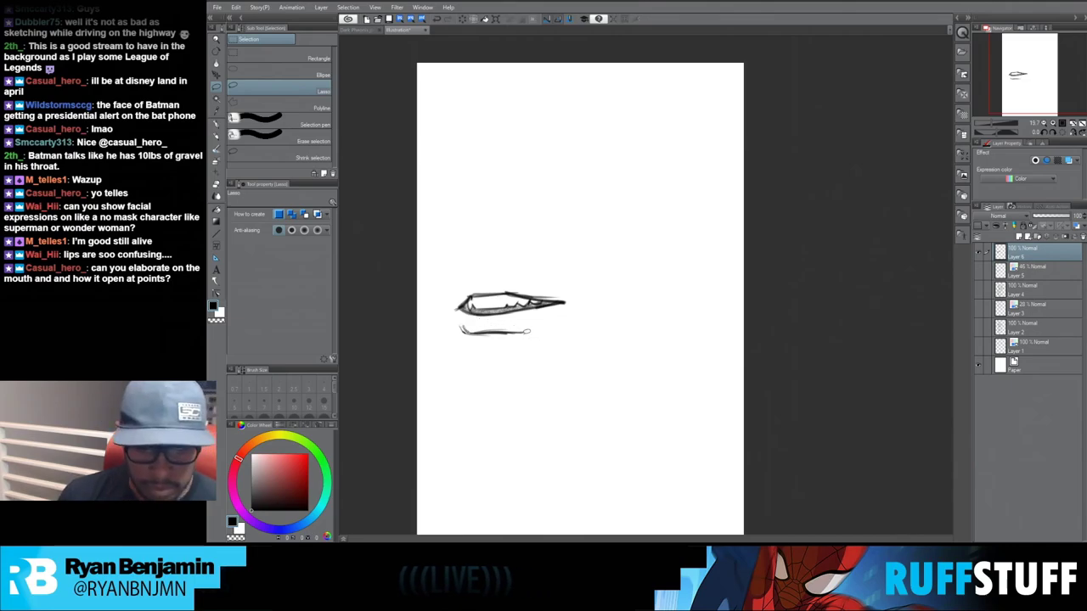
# Mark both corners of the mouth and sketch the upper lip's edge with short hatching above the opening.
pyautogui.press('p')
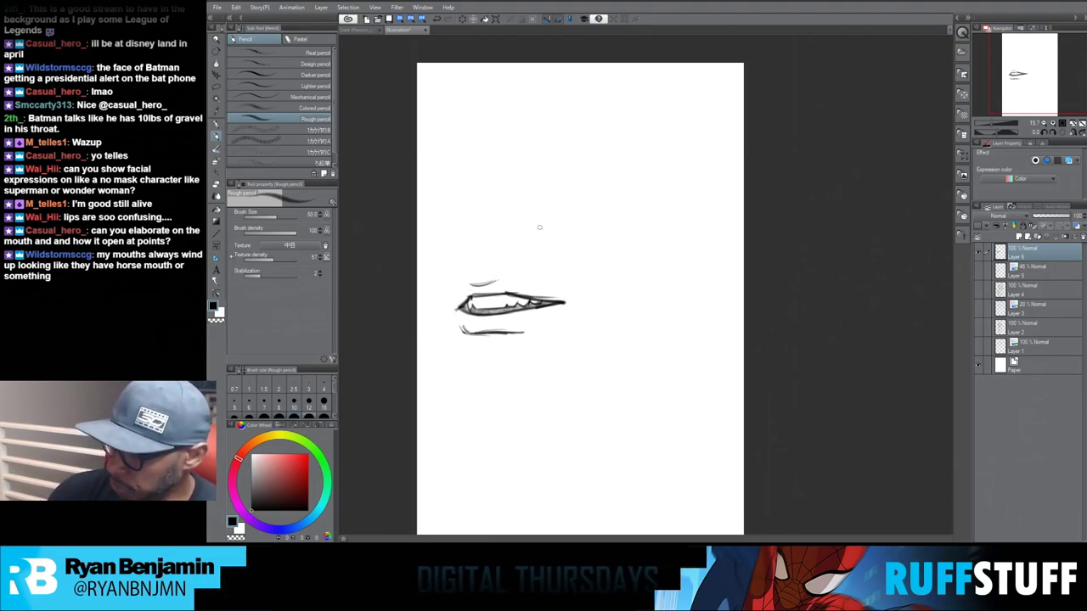
pyautogui.moveTo(563, 297); pyautogui.dragTo(570, 310)
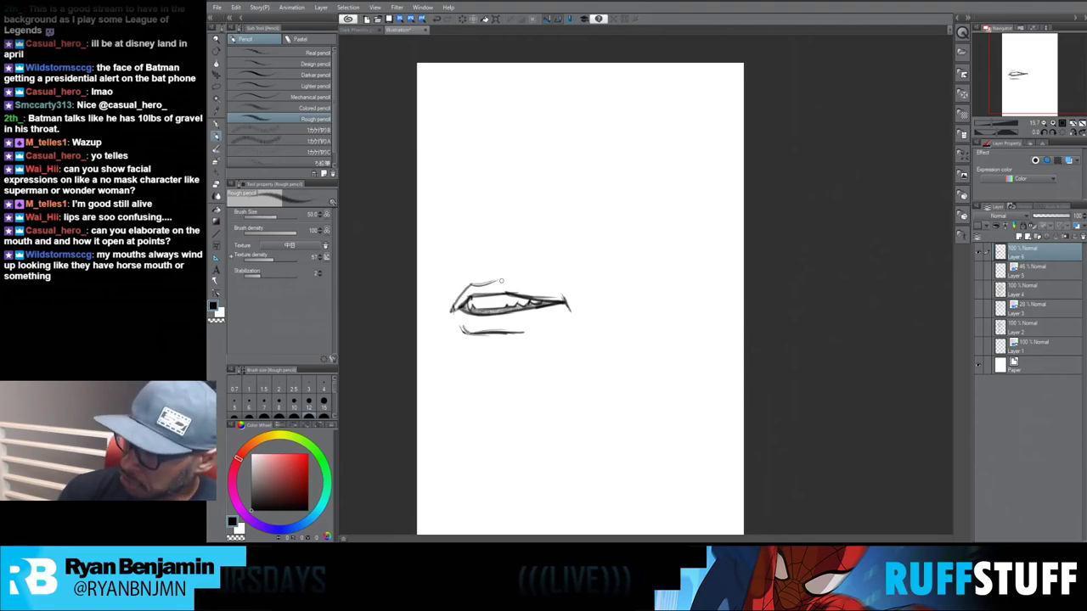
pyautogui.moveTo(451, 310); pyautogui.dragTo(465, 333)
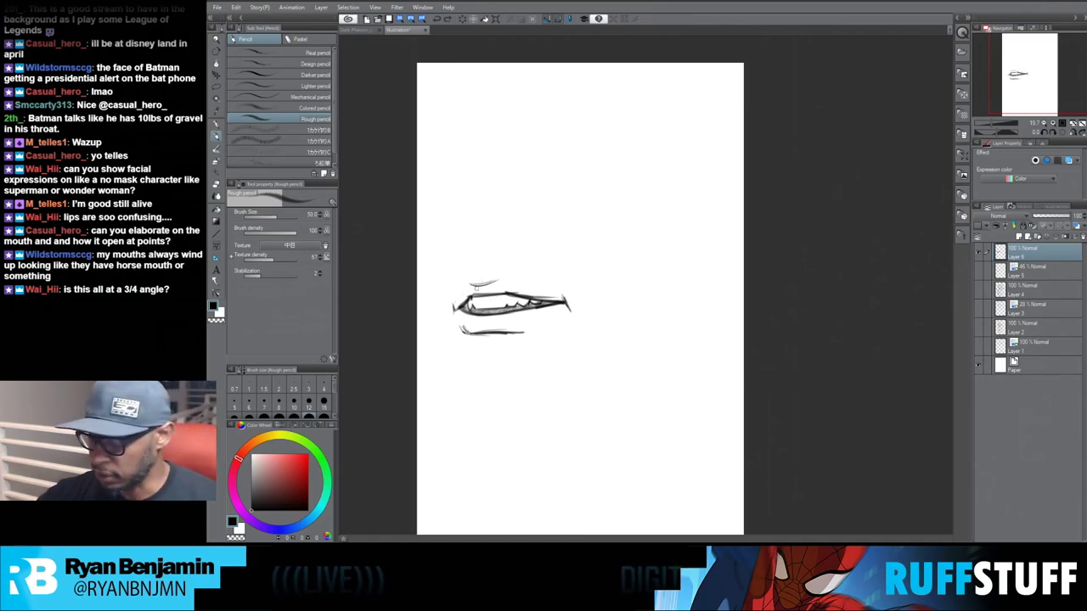
pyautogui.moveTo(472, 284); pyautogui.dragTo(493, 282)
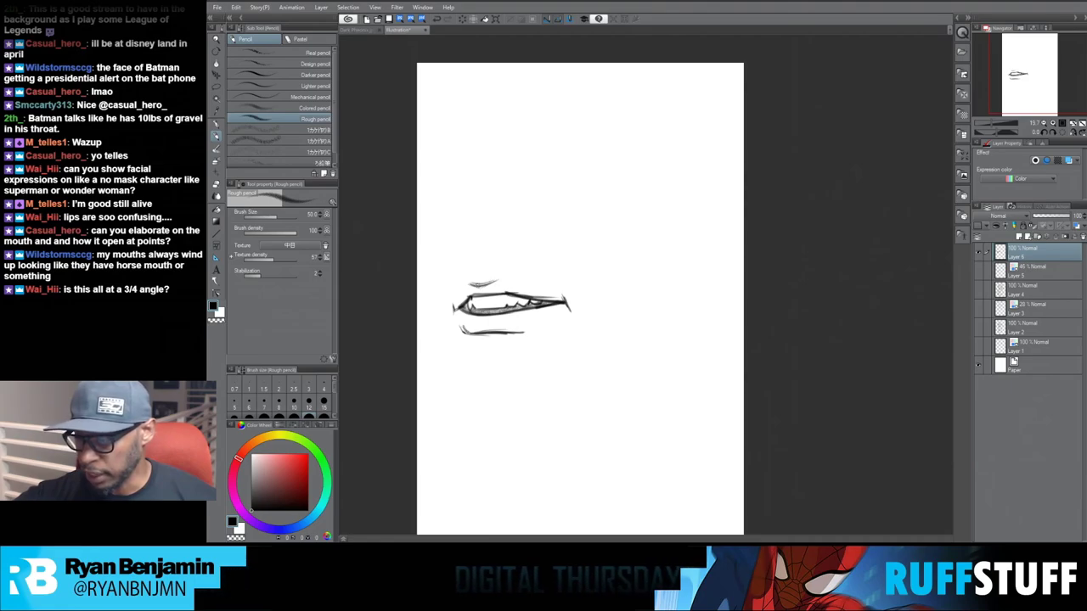
pyautogui.moveTo(473, 285); pyautogui.dragTo(480, 294)
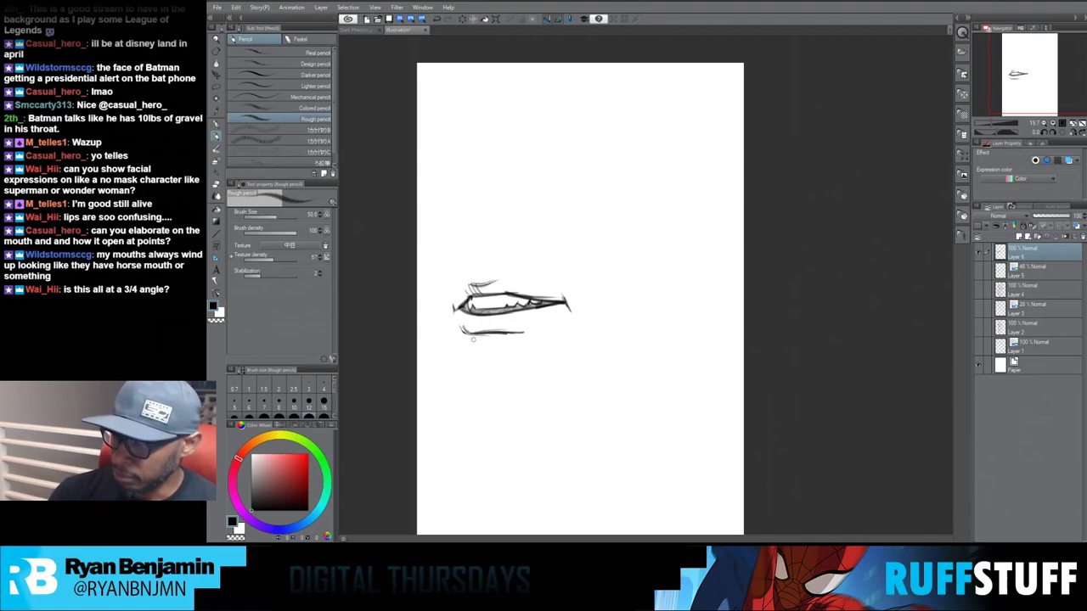
# Hatch curved shading strokes beneath the lower lip toward both sides of the mouth.
pyautogui.moveTo(478, 326); pyautogui.dragTo(473, 337)
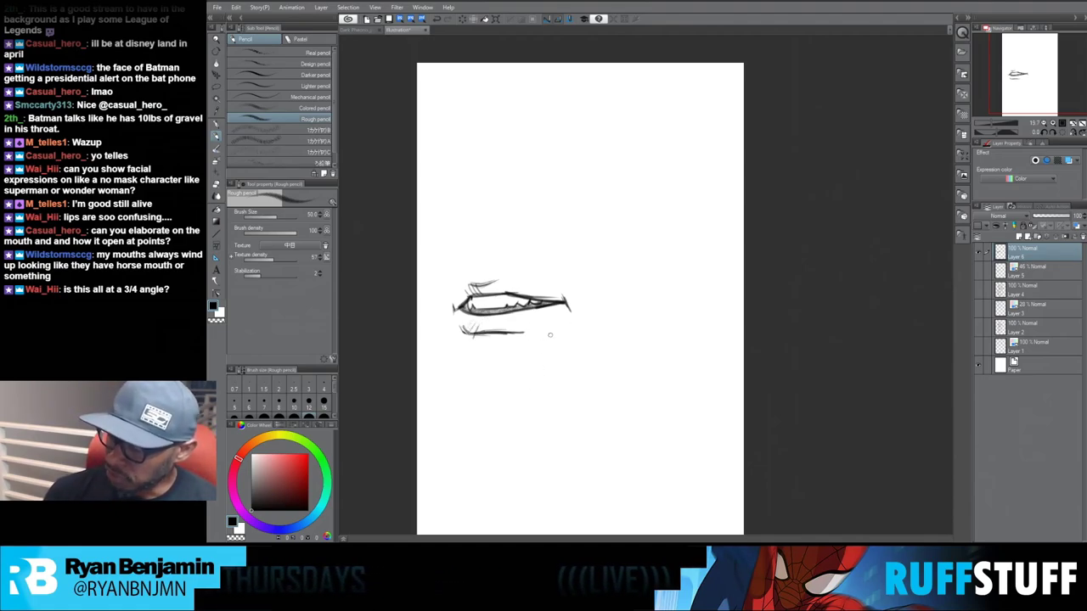
pyautogui.moveTo(544, 338); pyautogui.dragTo(499, 337)
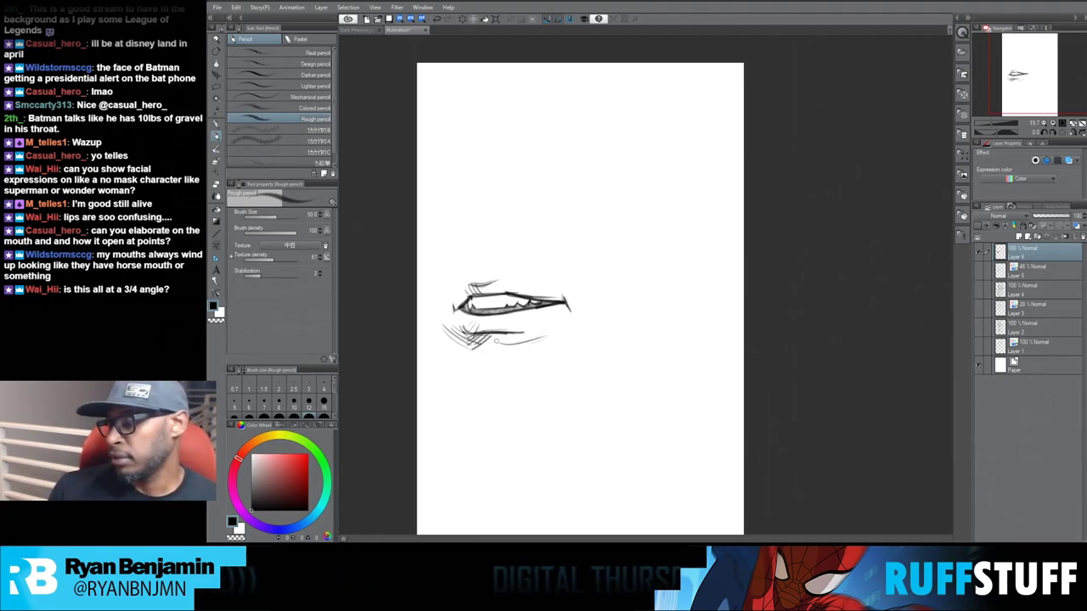
pyautogui.moveTo(542, 338); pyautogui.dragTo(496, 339)
pyautogui.moveTo(557, 321)
pyautogui.mouseDown()
pyautogui.moveTo(508, 338)
pyautogui.moveTo(514, 348)
pyautogui.mouseUp()
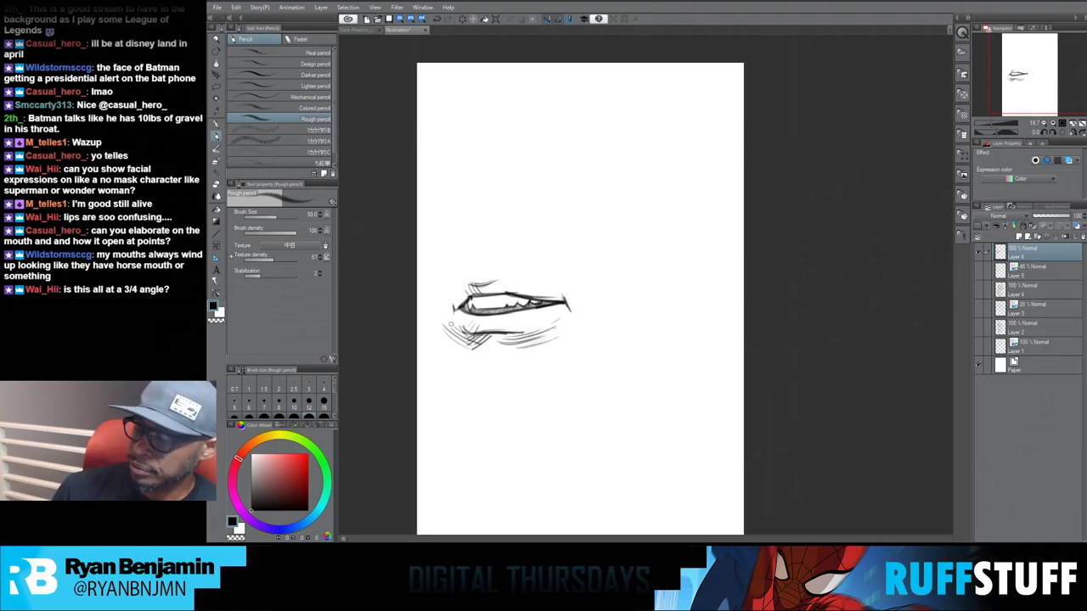
# Rough in the jaw contours beside the mouth, the nose above it and the hatched cheek crease near its far corner.
pyautogui.moveTo(437, 292); pyautogui.dragTo(450, 393)
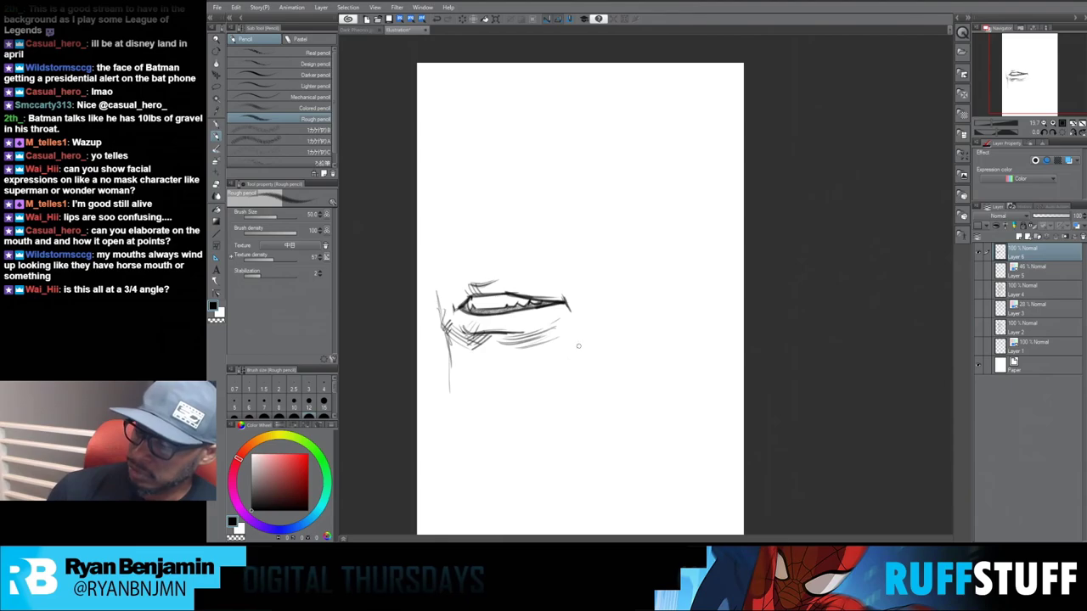
pyautogui.moveTo(563, 384); pyautogui.dragTo(598, 336)
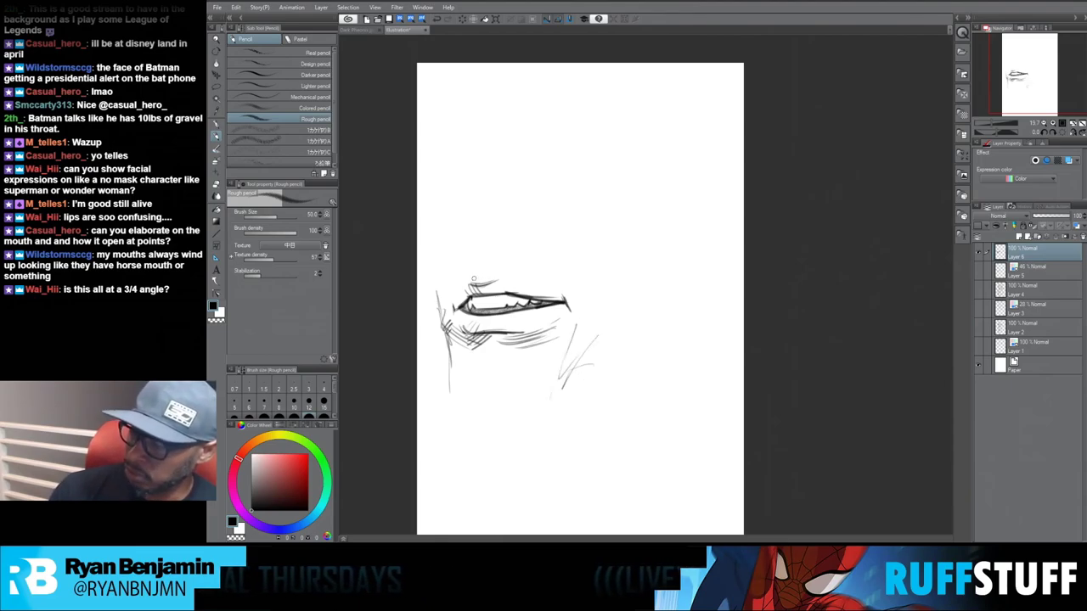
pyautogui.moveTo(464, 259); pyautogui.dragTo(482, 280)
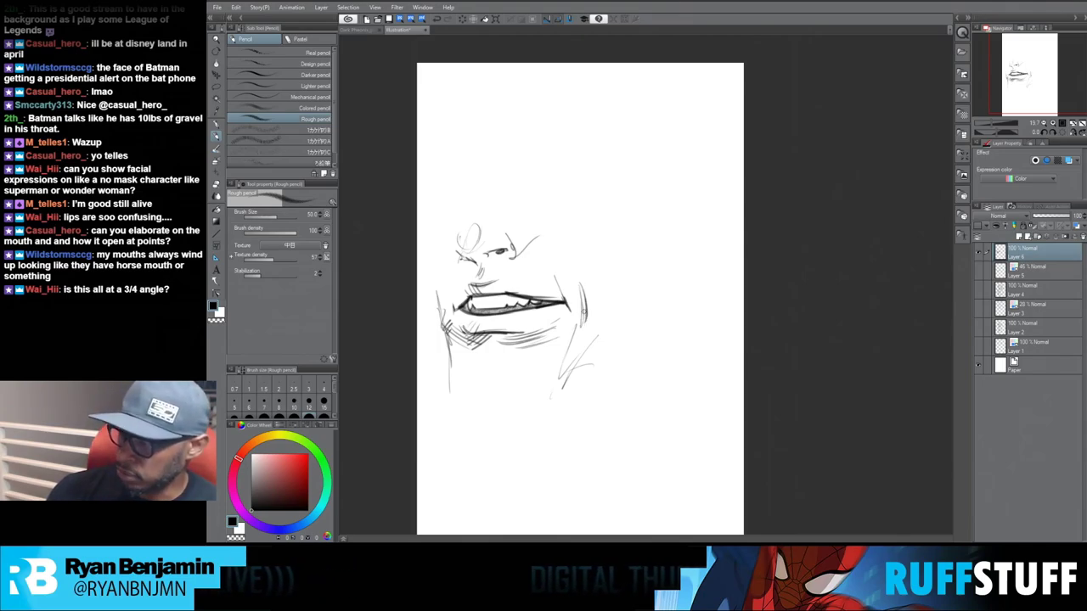
pyautogui.moveTo(583, 313); pyautogui.dragTo(570, 331)
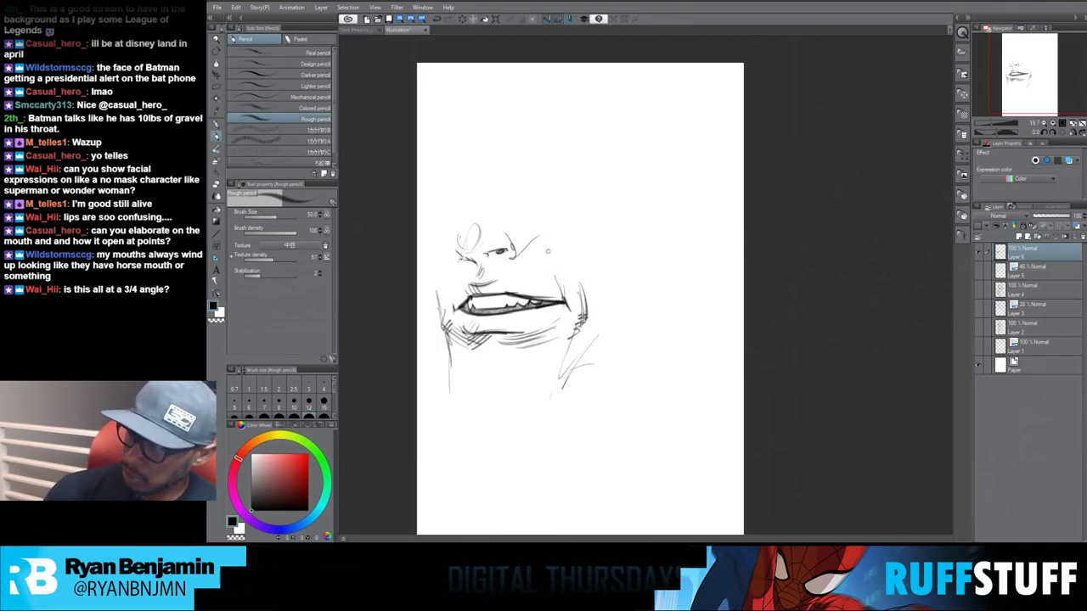
# Draw the folds running down from both sides of the nose and raise part of the upper lip into a snarl.
pyautogui.moveTo(528, 241); pyautogui.dragTo(546, 269)
pyautogui.moveTo(457, 253); pyautogui.dragTo(450, 287)
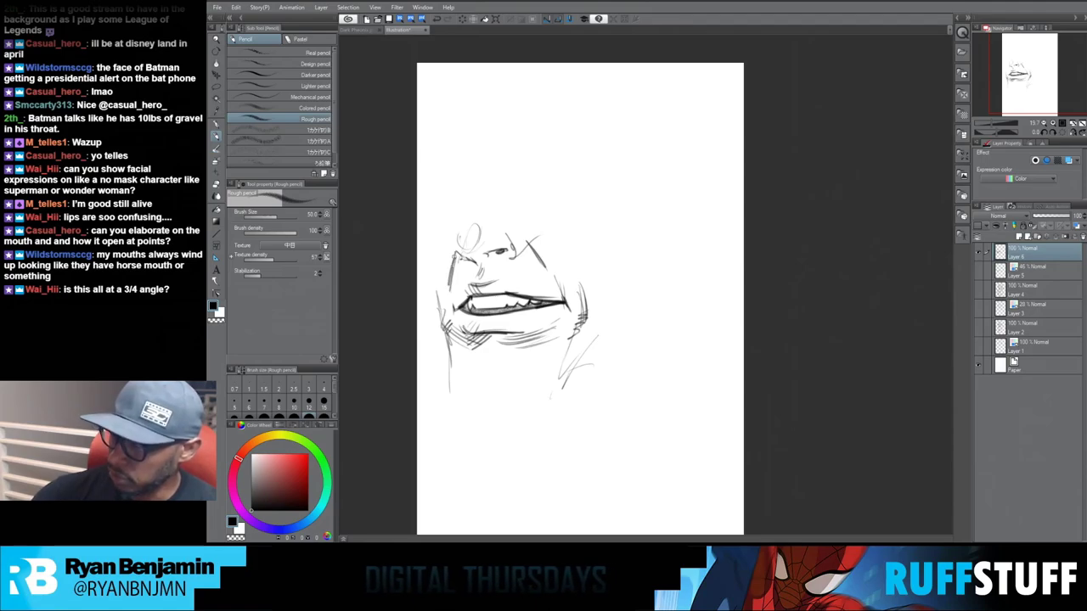
pyautogui.moveTo(534, 271)
pyautogui.mouseDown()
pyautogui.moveTo(520, 291)
pyautogui.moveTo(533, 290)
pyautogui.mouseUp()
pyautogui.moveTo(449, 281); pyautogui.dragTo(461, 296)
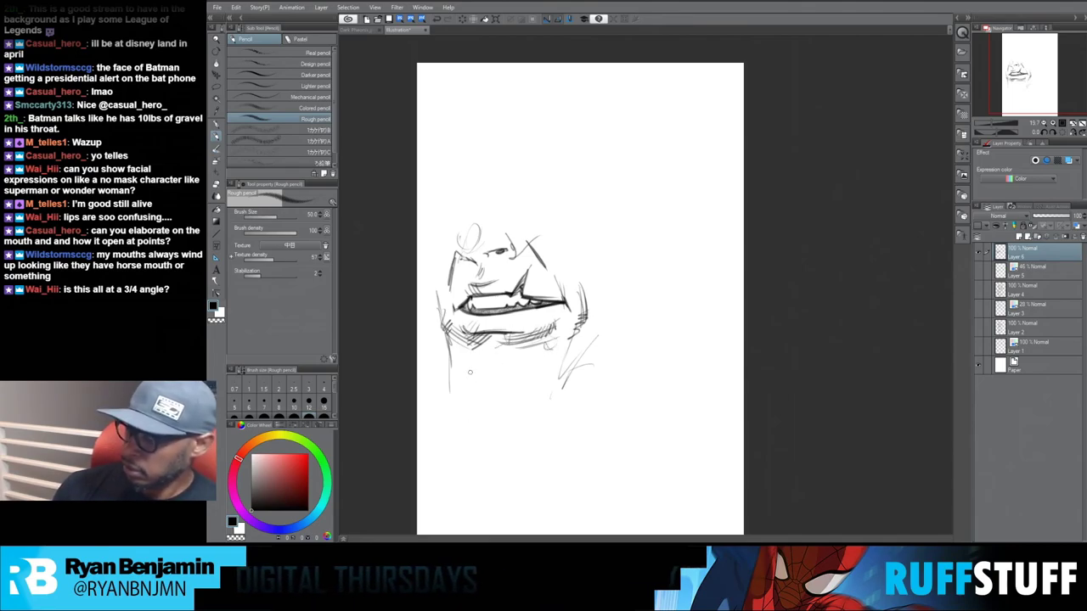
# Draw the chin's lower edge, hatch the chin and jaw, and add contour strokes along the nose bridge and cheek.
pyautogui.moveTo(482, 363)
pyautogui.mouseDown()
pyautogui.moveTo(477, 378)
pyautogui.moveTo(497, 388)
pyautogui.mouseUp()
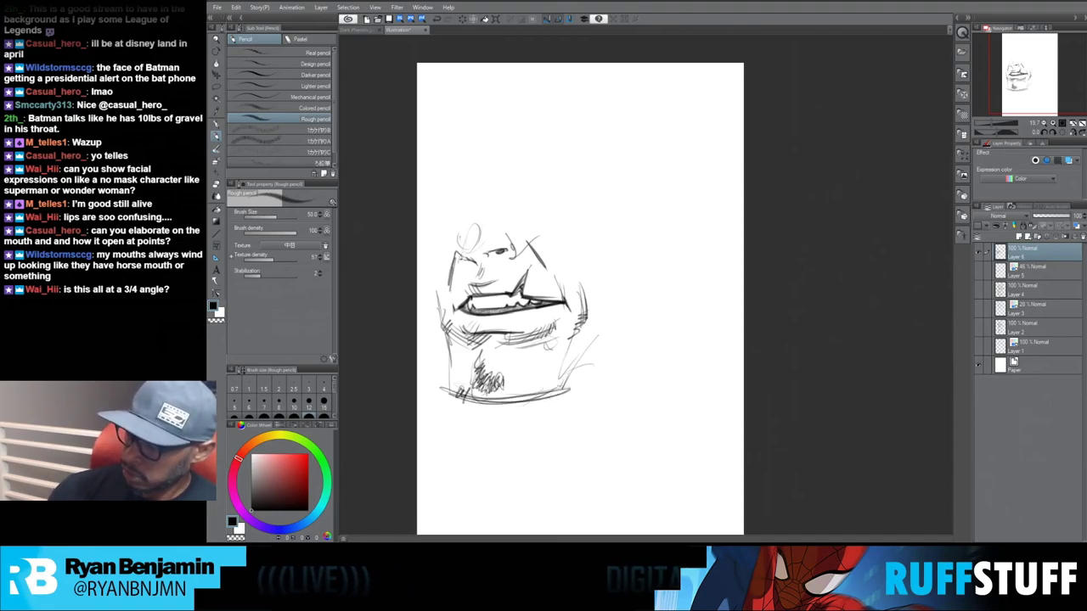
pyautogui.moveTo(444, 347)
pyautogui.mouseDown()
pyautogui.moveTo(451, 390)
pyautogui.moveTo(562, 392)
pyautogui.moveTo(543, 389)
pyautogui.moveTo(565, 378)
pyautogui.mouseUp()
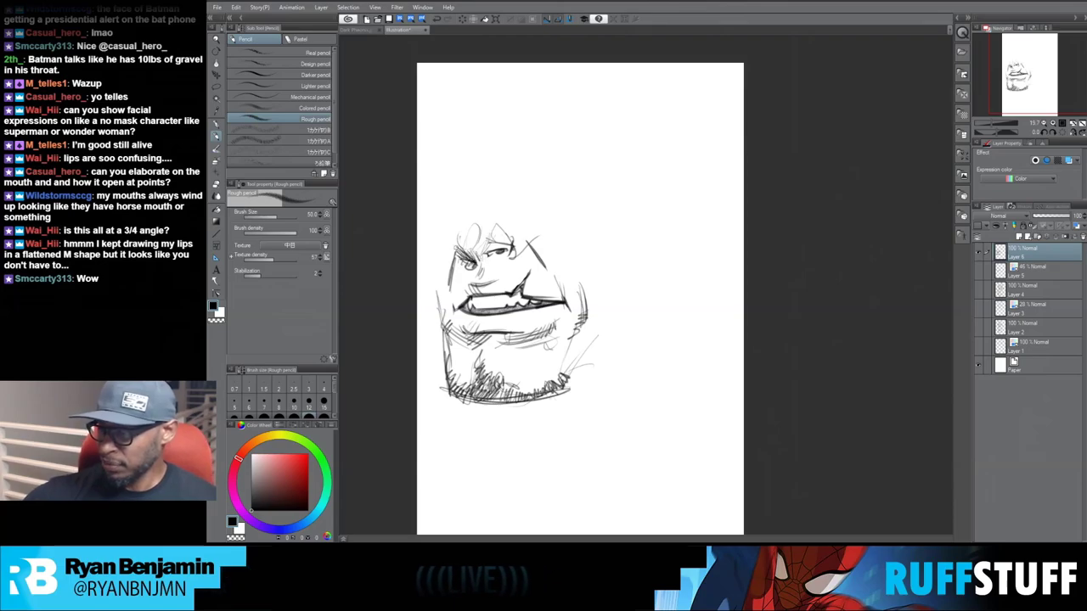
pyautogui.moveTo(465, 216); pyautogui.dragTo(459, 246)
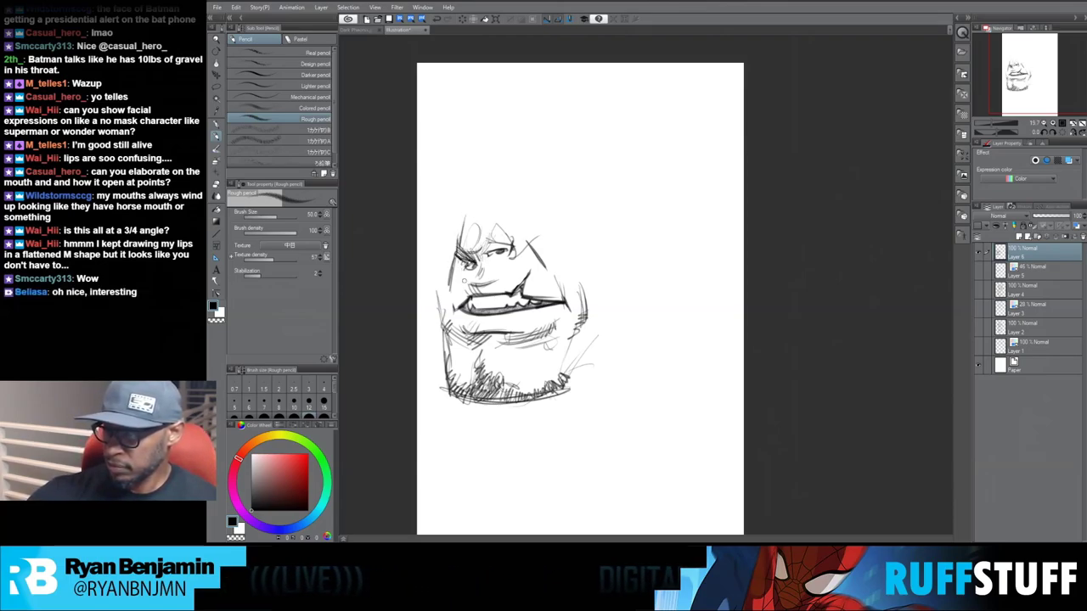
pyautogui.moveTo(450, 276); pyautogui.dragTo(444, 310)
pyautogui.moveTo(433, 247); pyautogui.dragTo(446, 295)
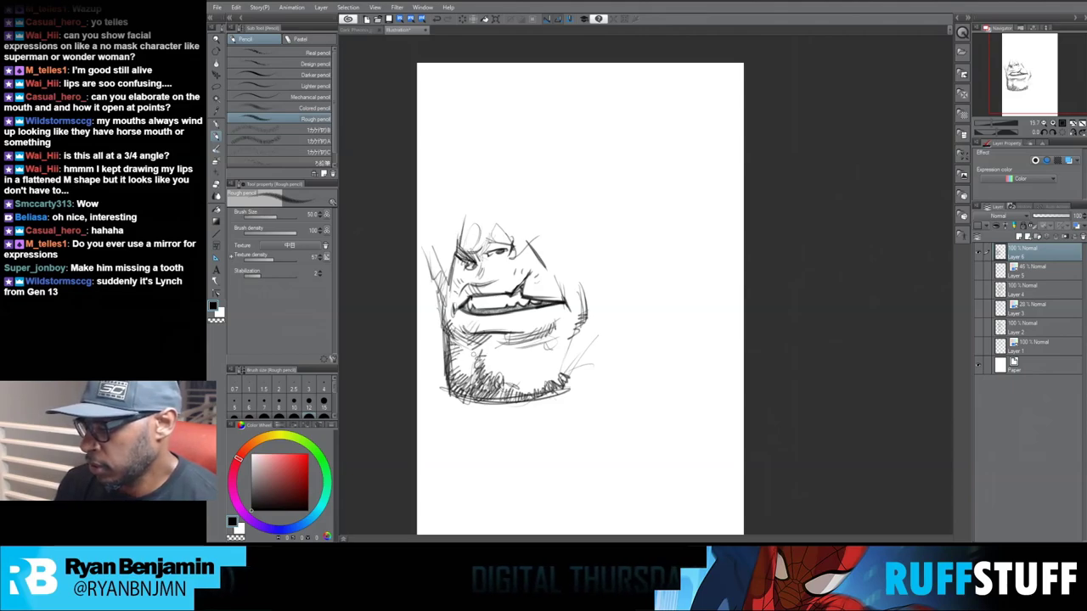
pyautogui.moveTo(561, 366); pyautogui.dragTo(584, 350)
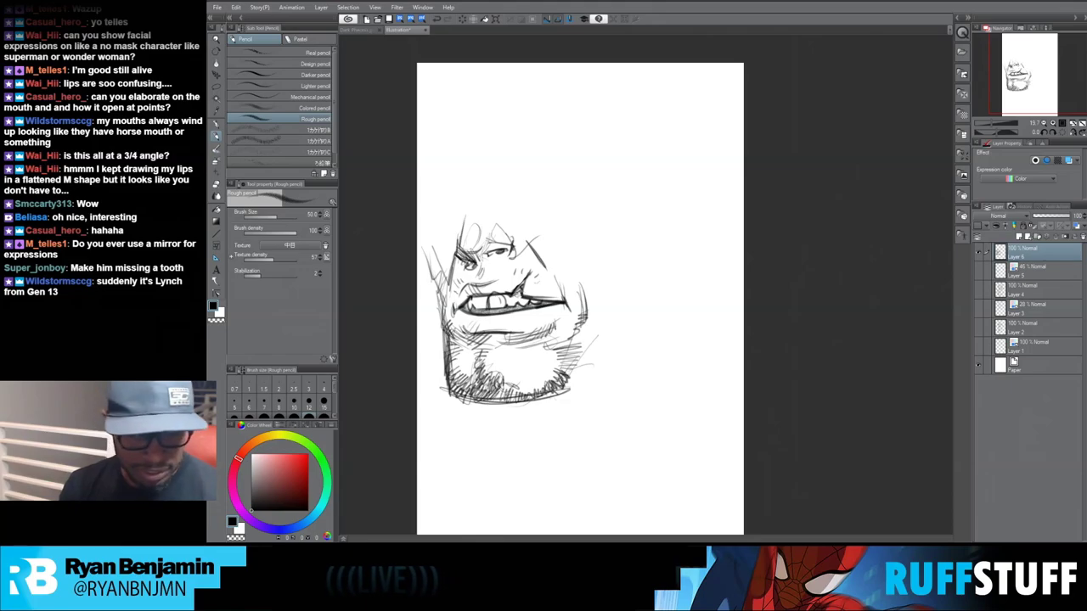
# Darken one upper front tooth with the Charcoal brush to make it look missing, and return to the Rough pencil.
pyautogui.click(325, 41)
pyautogui.press('x')
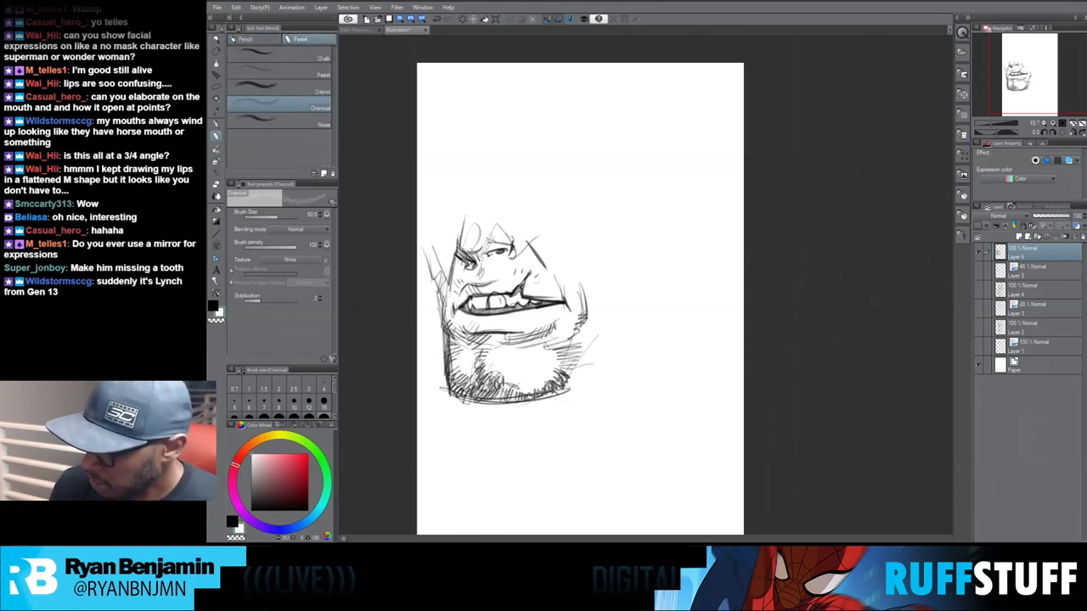
pyautogui.press('x')
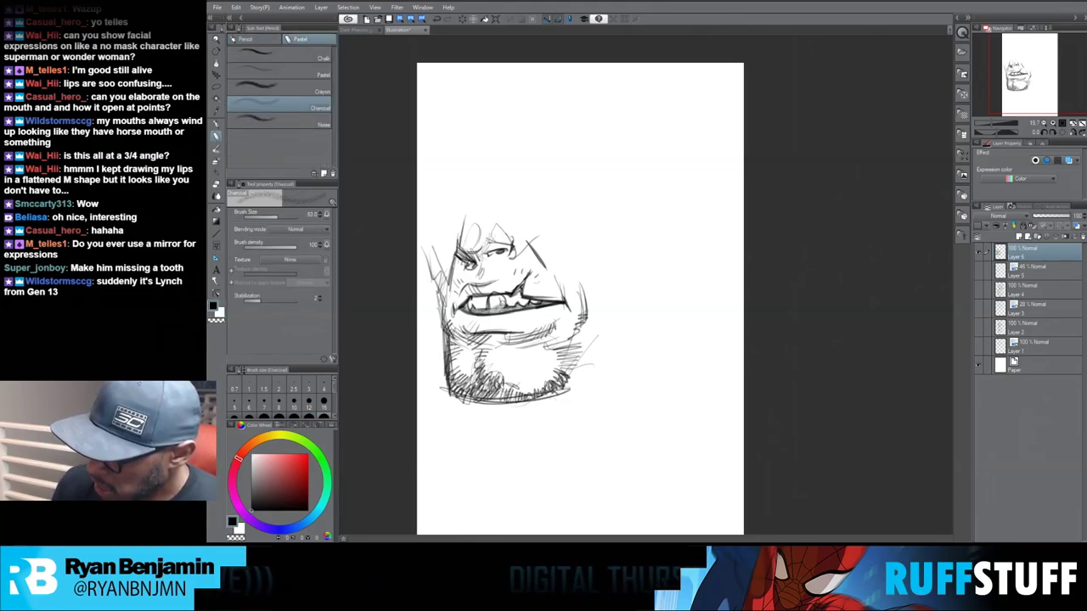
pyautogui.moveTo(499, 300); pyautogui.dragTo(495, 305)
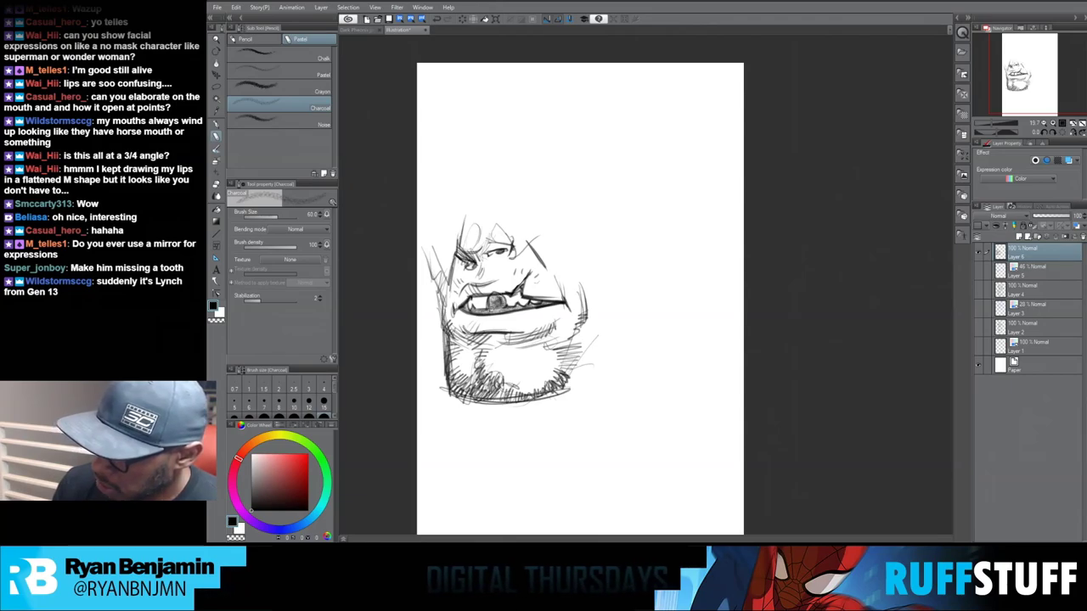
pyautogui.click(244, 39)
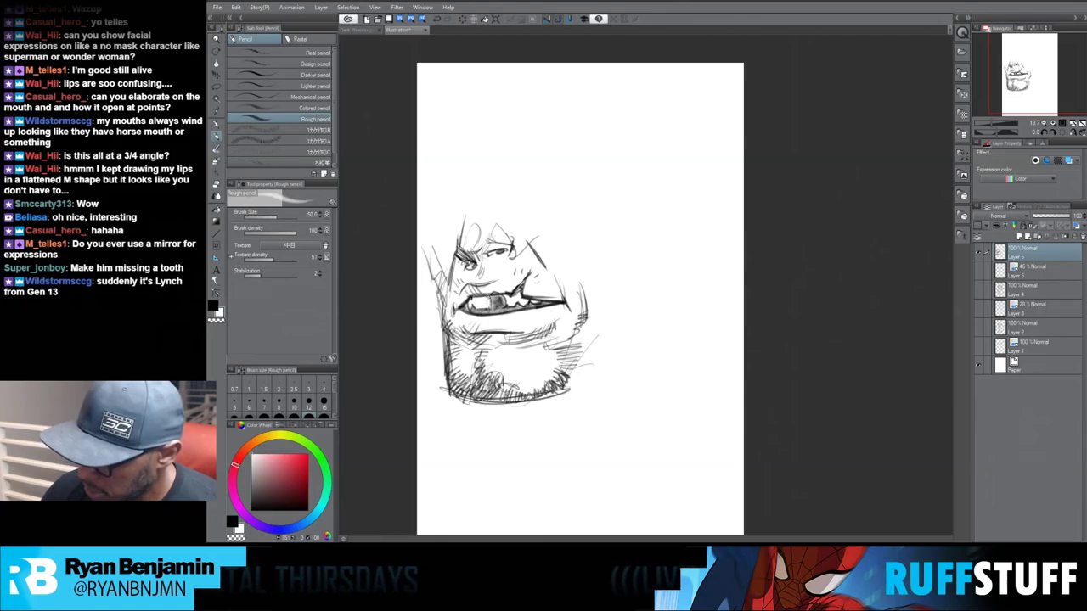
pyautogui.press('x')
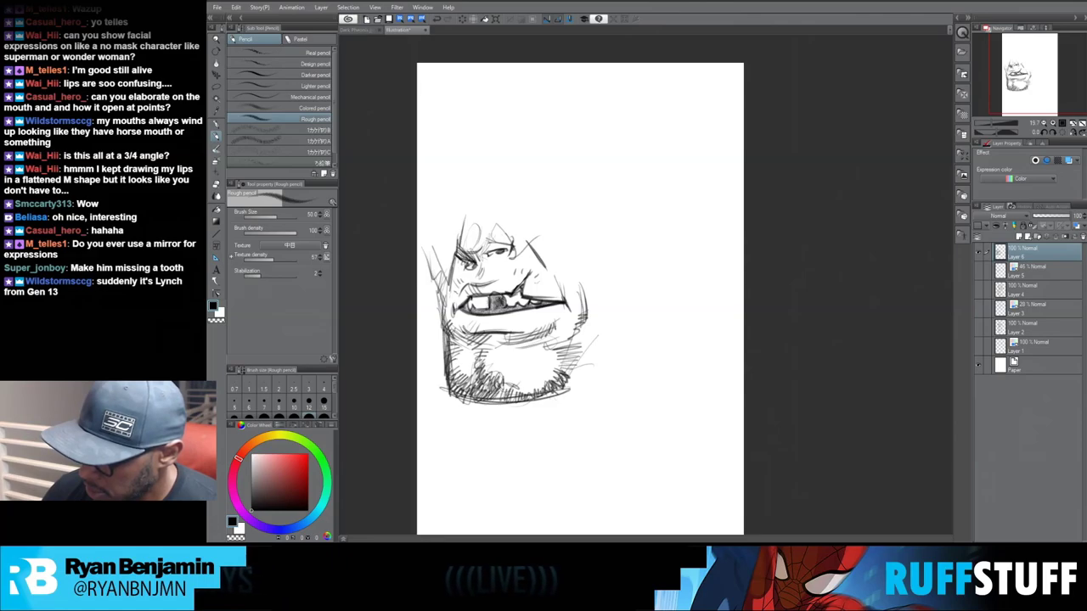
pyautogui.press('x')
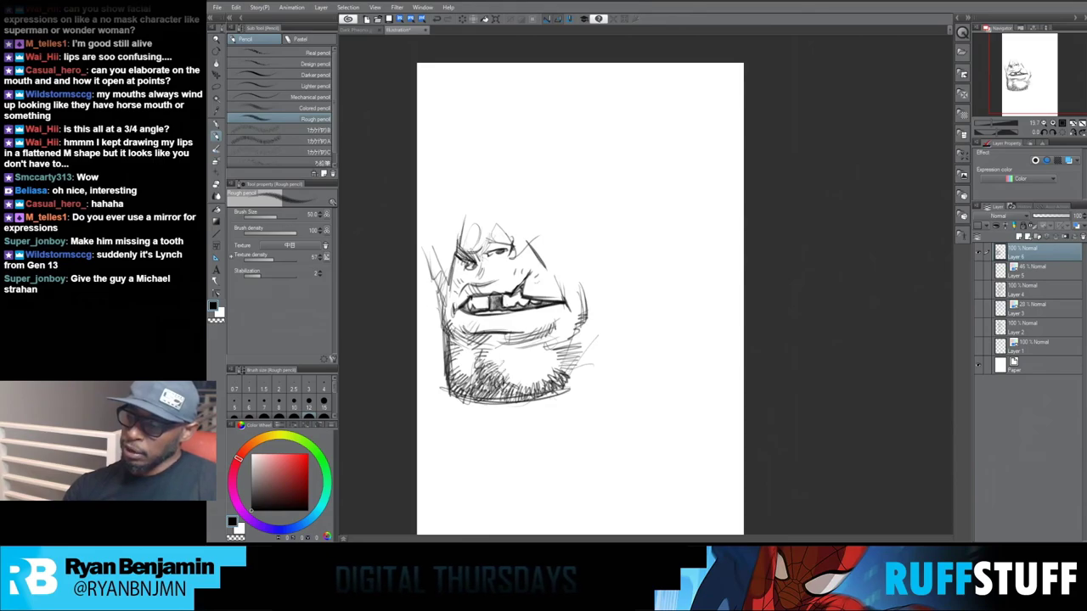
# Sketch a small sample of short hair strokes below the chin and add matching stubble strokes along the chin's lower edge.
pyautogui.moveTo(508, 457)
pyautogui.mouseDown()
pyautogui.moveTo(505, 469)
pyautogui.moveTo(524, 473)
pyautogui.moveTo(475, 476)
pyautogui.mouseUp()
pyautogui.moveTo(504, 453); pyautogui.dragTo(492, 484)
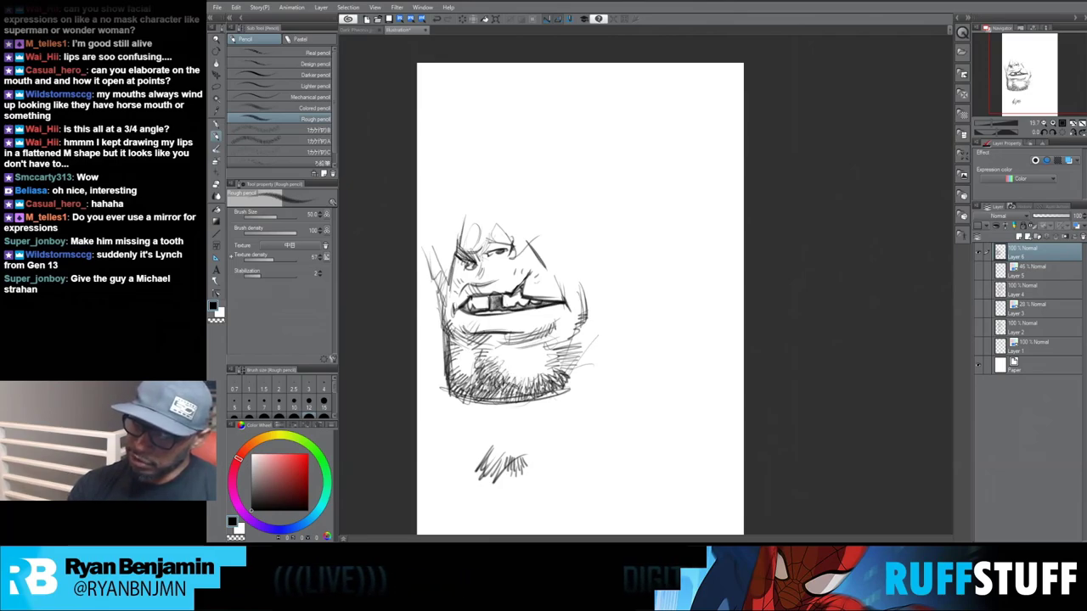
pyautogui.moveTo(516, 394); pyautogui.dragTo(511, 406)
pyautogui.moveTo(510, 395); pyautogui.dragTo(505, 405)
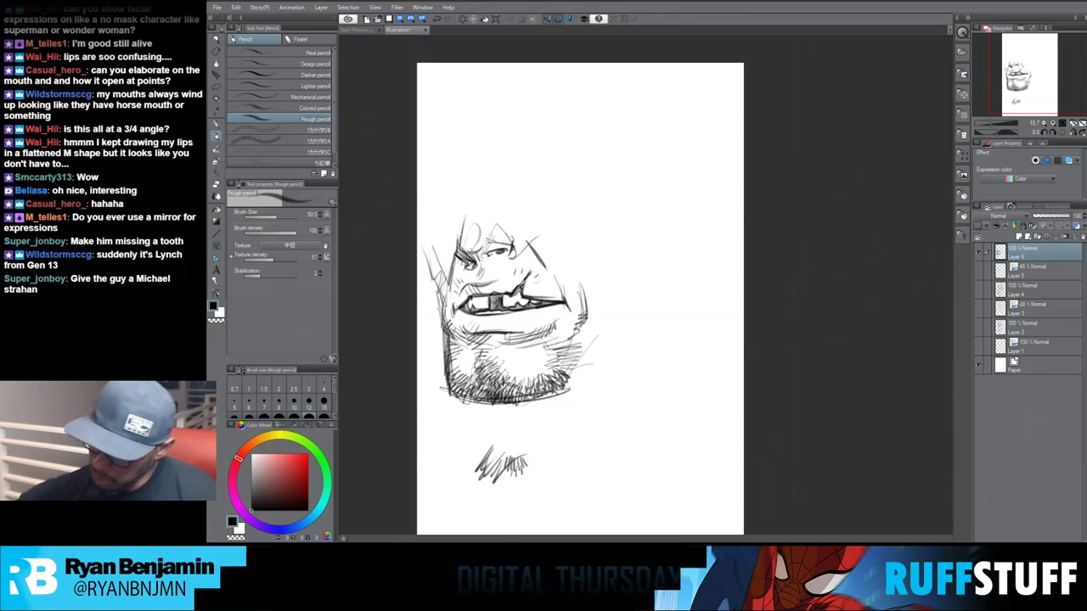
pyautogui.moveTo(482, 387); pyautogui.dragTo(469, 401)
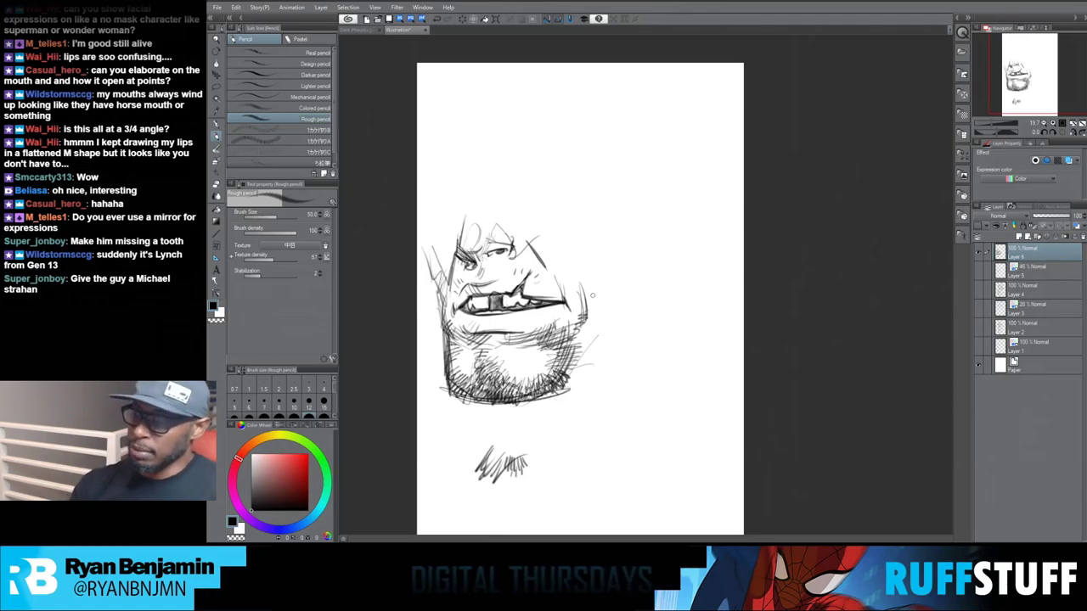
# Draw the neck's outline beneath the chin, with a line running up from the hair strokes toward the back of the jaw.
pyautogui.moveTo(564, 386)
pyautogui.mouseDown()
pyautogui.moveTo(633, 323)
pyautogui.moveTo(603, 341)
pyautogui.mouseUp()
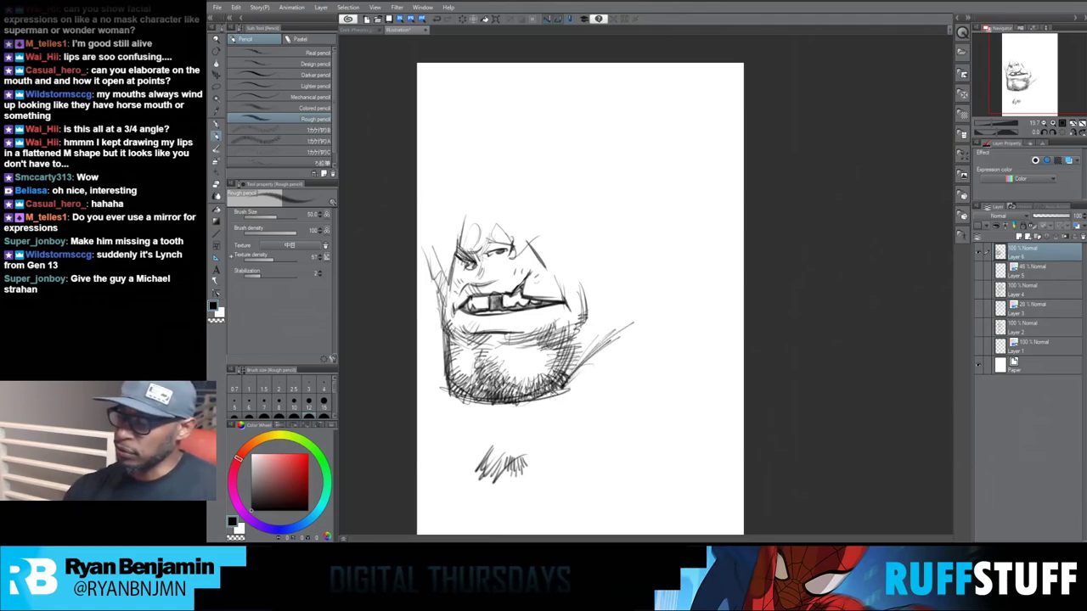
pyautogui.moveTo(486, 404); pyautogui.dragTo(506, 463)
pyautogui.moveTo(509, 417); pyautogui.dragTo(516, 473)
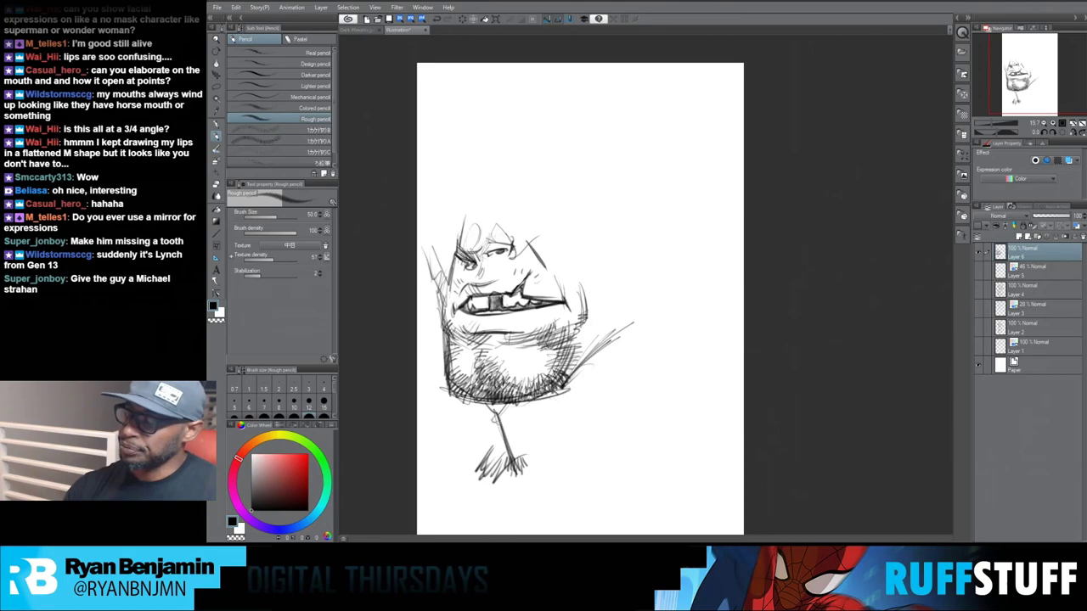
pyautogui.moveTo(497, 425); pyautogui.dragTo(610, 365)
pyautogui.moveTo(616, 338)
pyautogui.mouseDown()
pyautogui.moveTo(533, 442)
pyautogui.moveTo(591, 372)
pyautogui.mouseUp()
# Fill the neck area under the jaw with dark diagonal hatching and extend the jawline up toward a faint ear.
pyautogui.moveTo(509, 452)
pyautogui.mouseDown()
pyautogui.moveTo(550, 394)
pyautogui.moveTo(492, 407)
pyautogui.mouseUp()
pyautogui.moveTo(518, 456)
pyautogui.mouseDown()
pyautogui.moveTo(613, 341)
pyautogui.moveTo(593, 353)
pyautogui.mouseUp()
pyautogui.moveTo(509, 448); pyautogui.dragTo(545, 404)
pyautogui.moveTo(507, 428); pyautogui.dragTo(525, 404)
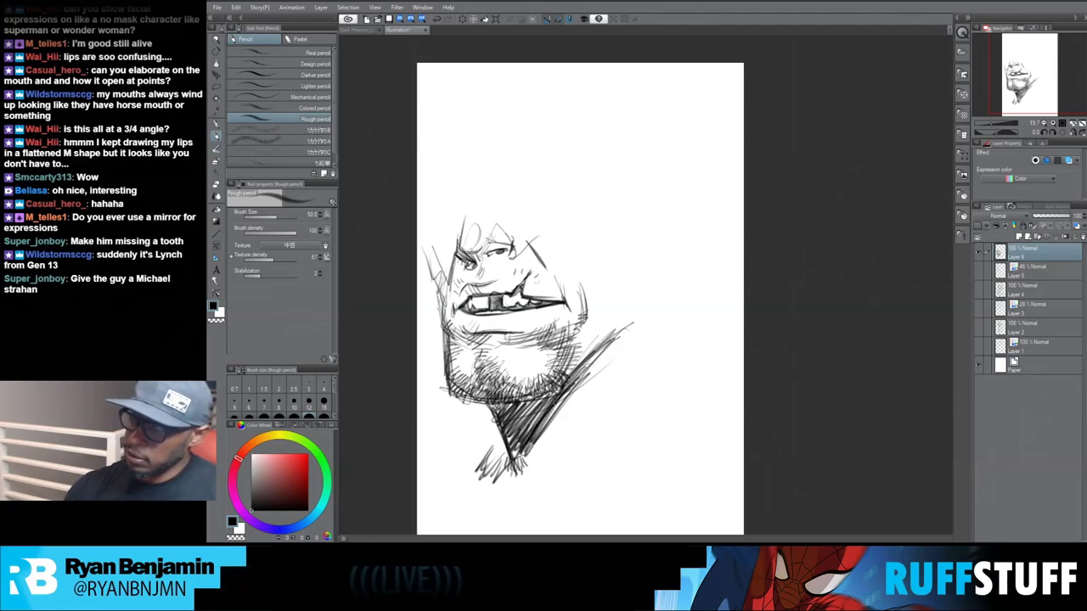
pyautogui.moveTo(600, 355); pyautogui.dragTo(633, 328)
pyautogui.moveTo(588, 364)
pyautogui.mouseDown()
pyautogui.moveTo(640, 325)
pyautogui.moveTo(628, 297)
pyautogui.mouseUp()
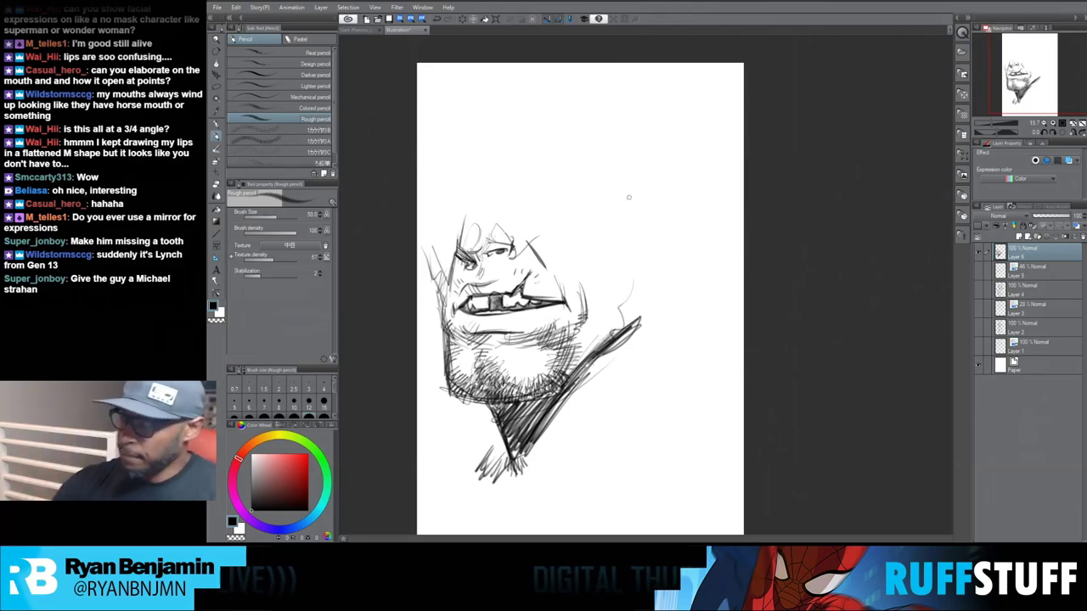
# Draw two large round cartoon eyes with small dot pupils above the nose, one on each side of the face.
pyautogui.moveTo(549, 233); pyautogui.dragTo(532, 212)
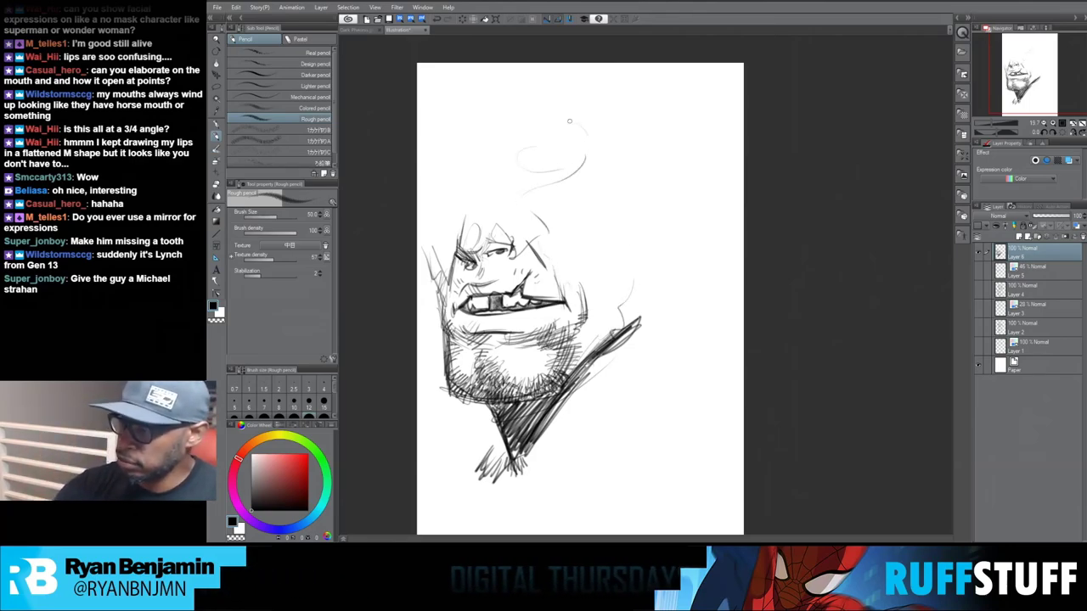
pyautogui.moveTo(567, 117); pyautogui.dragTo(604, 145)
pyautogui.moveTo(458, 144); pyautogui.dragTo(435, 204)
pyautogui.moveTo(442, 161); pyautogui.dragTo(479, 150)
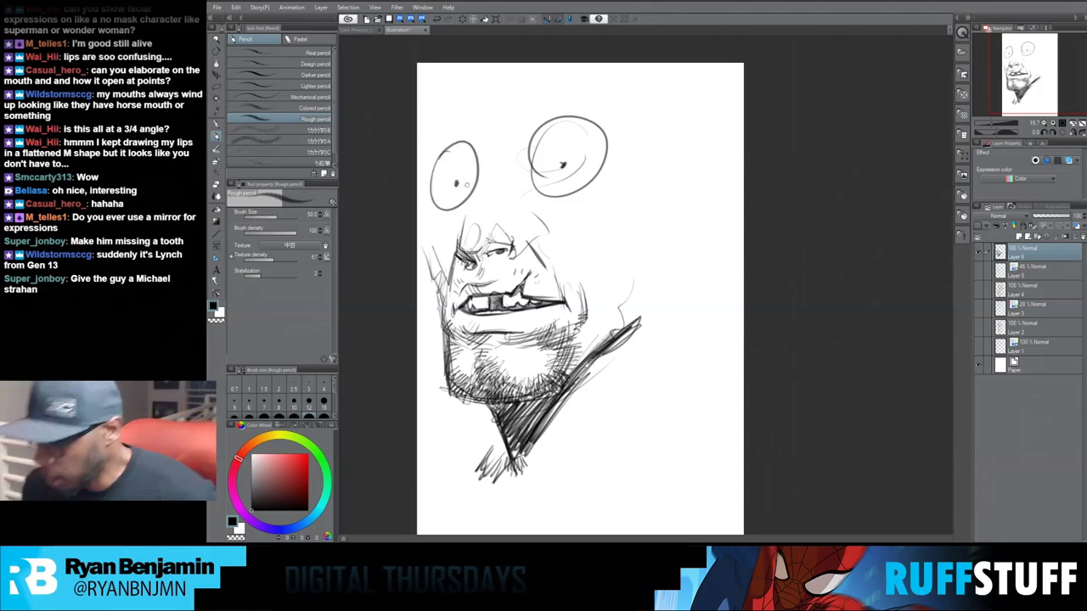
# Hide the snarling face study on Layer 6 and show the earlier masked-head sketch layers.
pyautogui.click(979, 251)
pyautogui.click(979, 270)
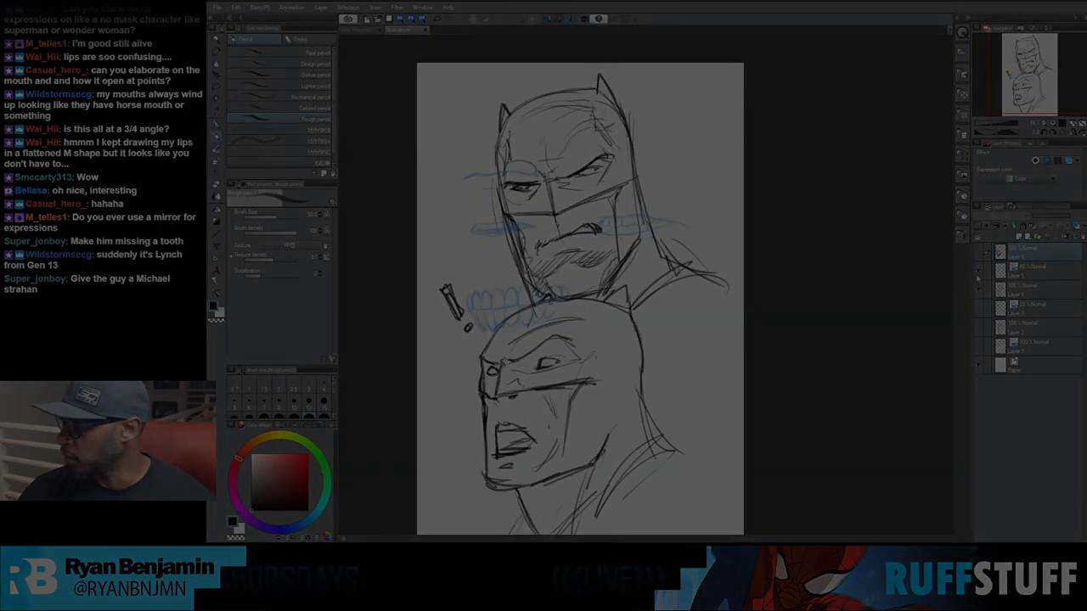